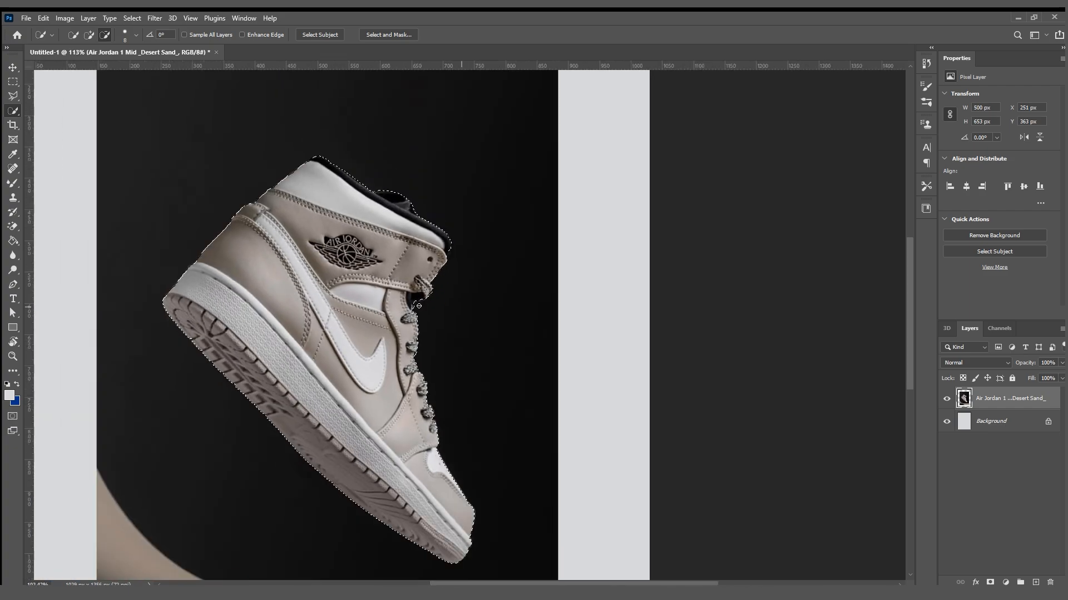
Copy the selected sneaker onto its own layer and hide the original Air Jordan photo layer.
drag(413, 363, 443, 350)
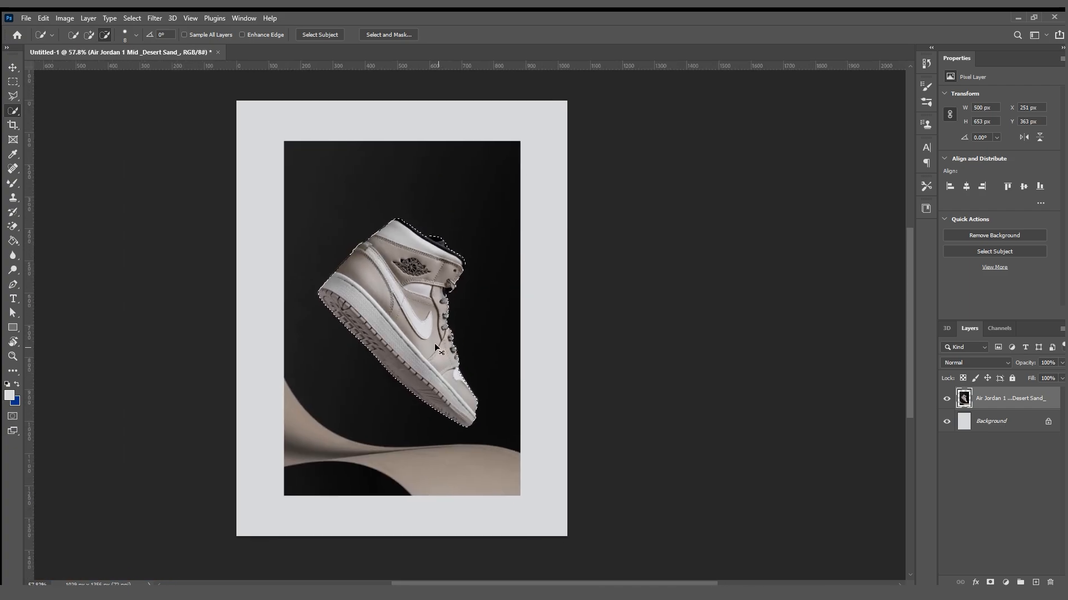
key(ctrl+j)
click(948, 422)
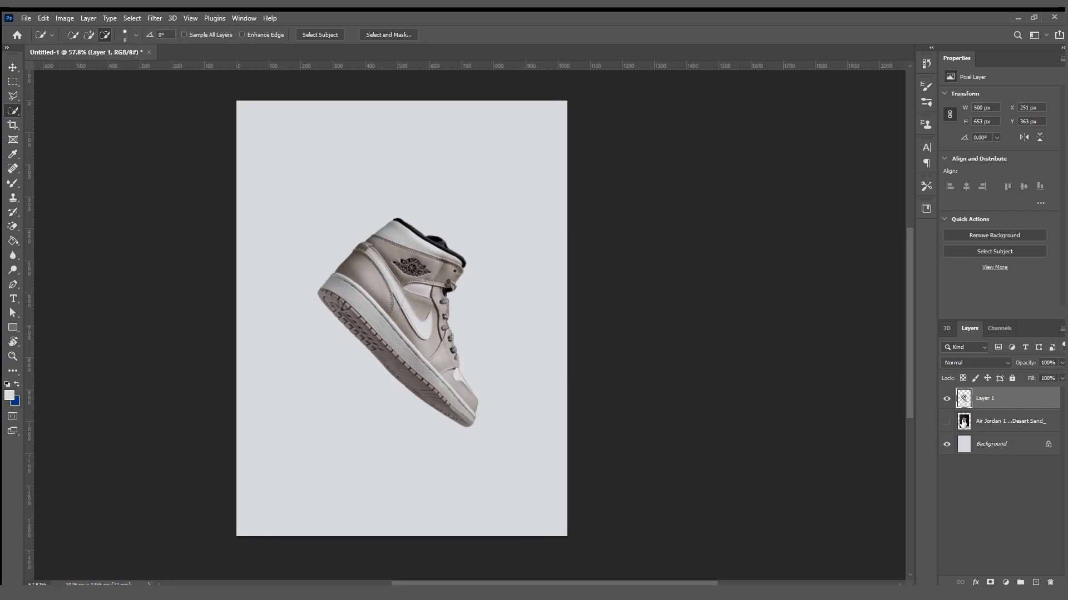
Delete the hidden Air Jordan photo layer, keeping only the sneaker cutout above the background.
key(v)
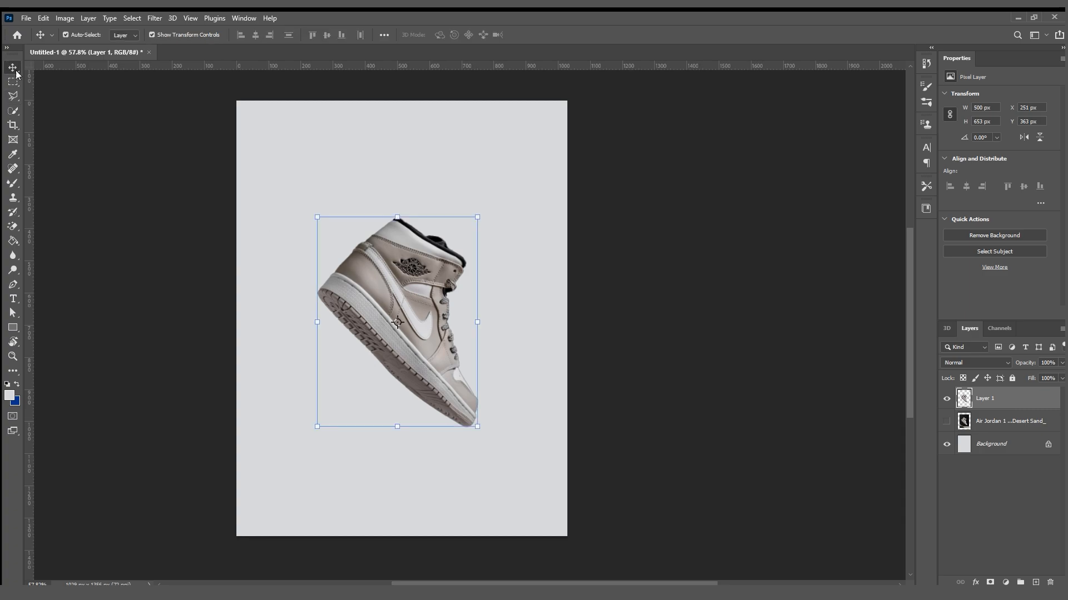
click(613, 329)
click(992, 422)
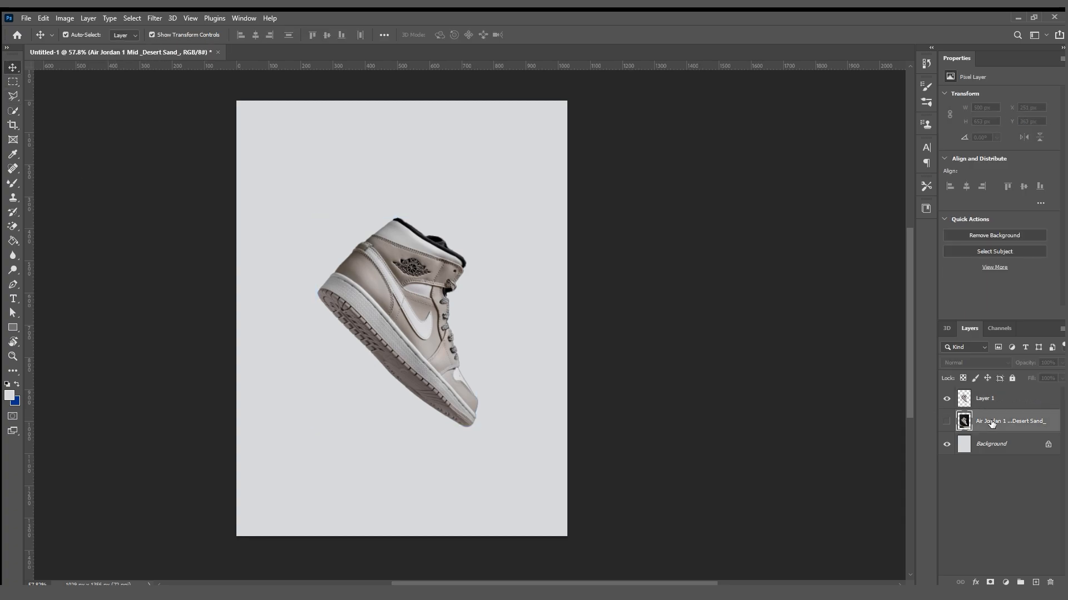
key(Delete)
Move the sneaker cutout to about X 219 px, Y 392 px, and check it by hiding and showing its layer.
click(656, 290)
drag(425, 308, 457, 314)
click(248, 324)
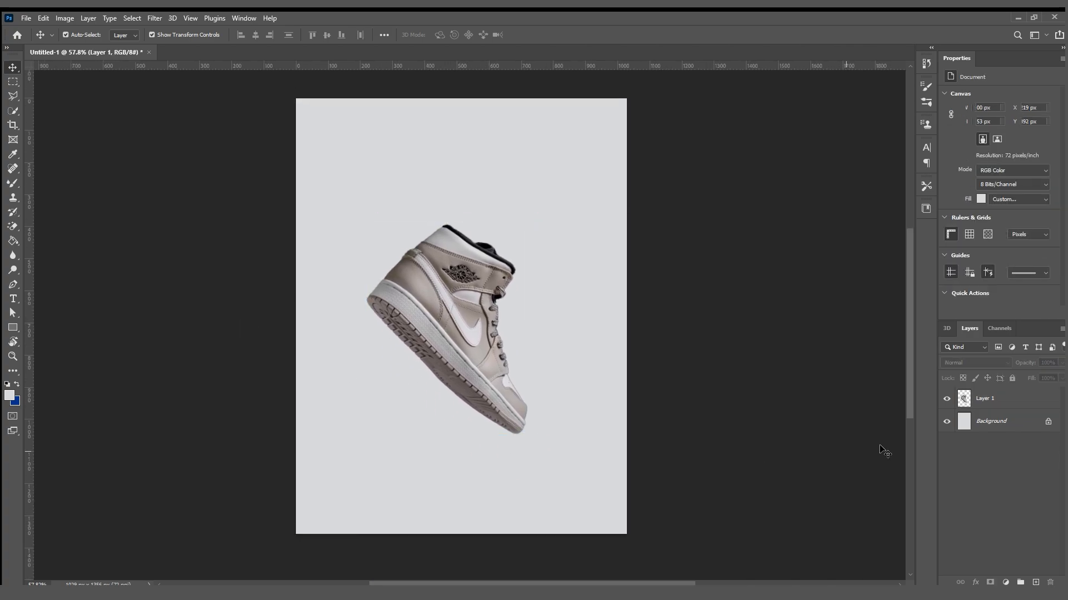
click(943, 398)
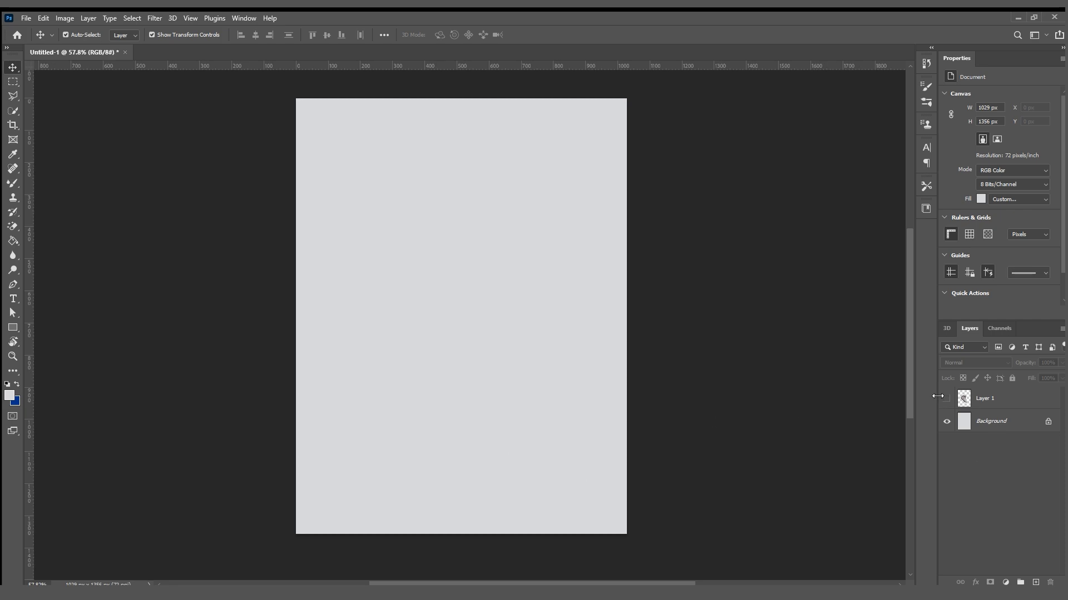
click(947, 399)
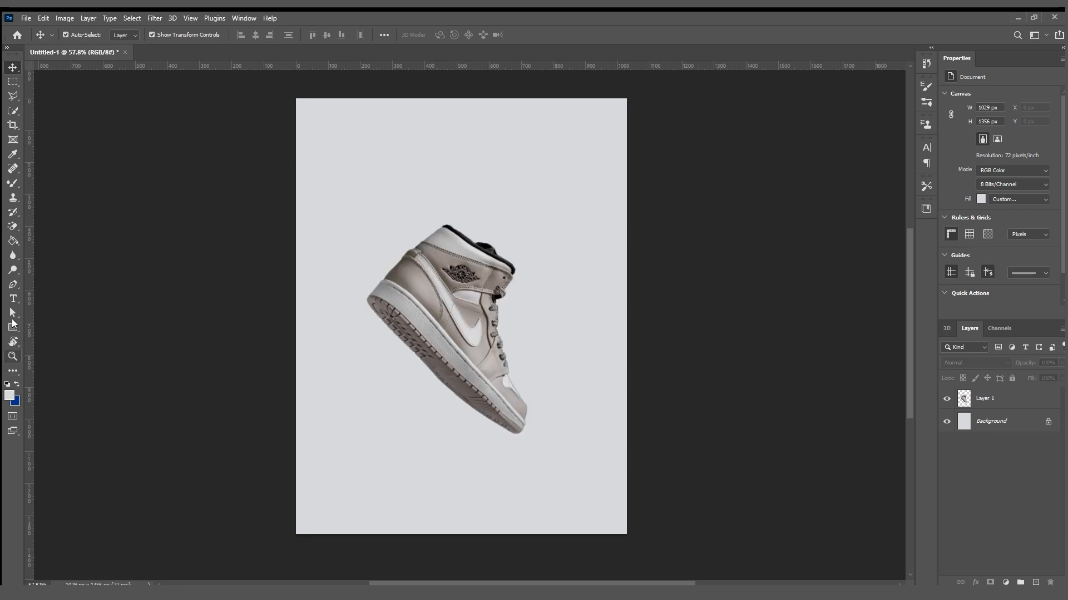
Sample a taupe colour from the sneaker and fill a new layer with it.
click(13, 241)
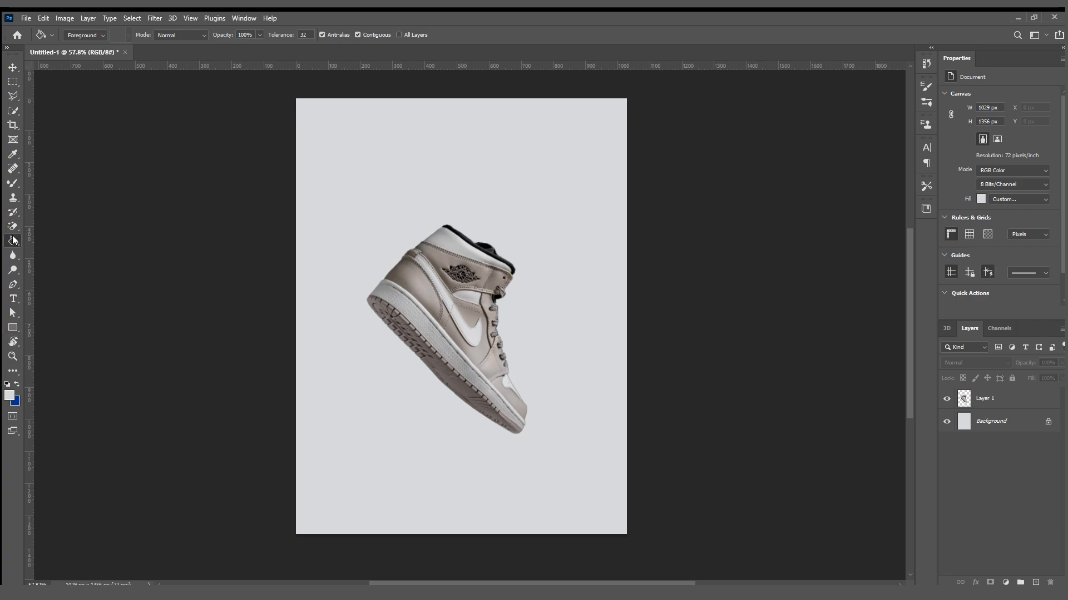
key(i)
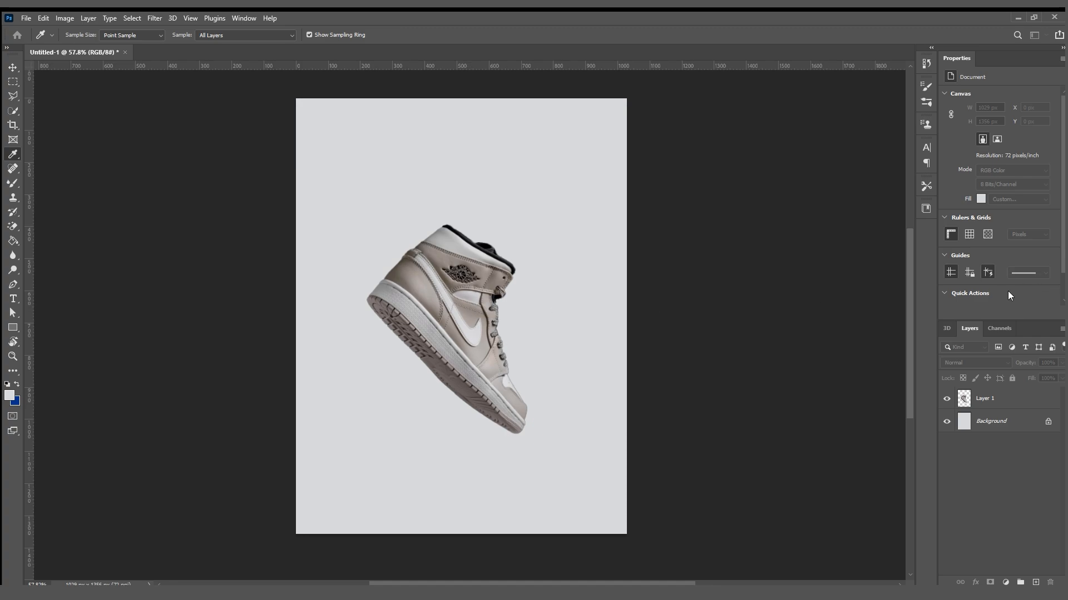
key(g)
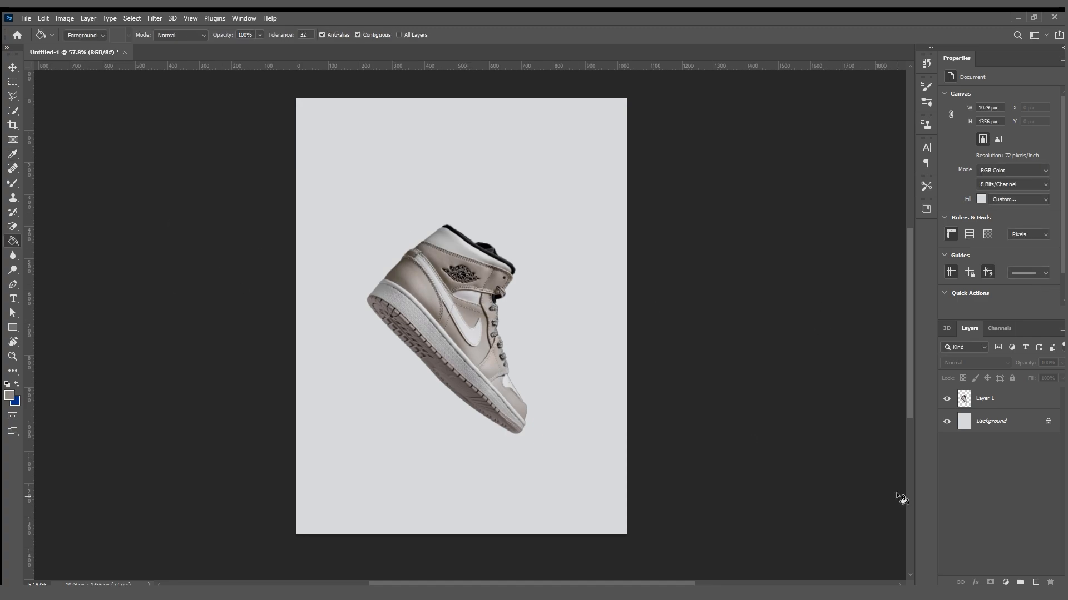
click(1035, 582)
click(606, 351)
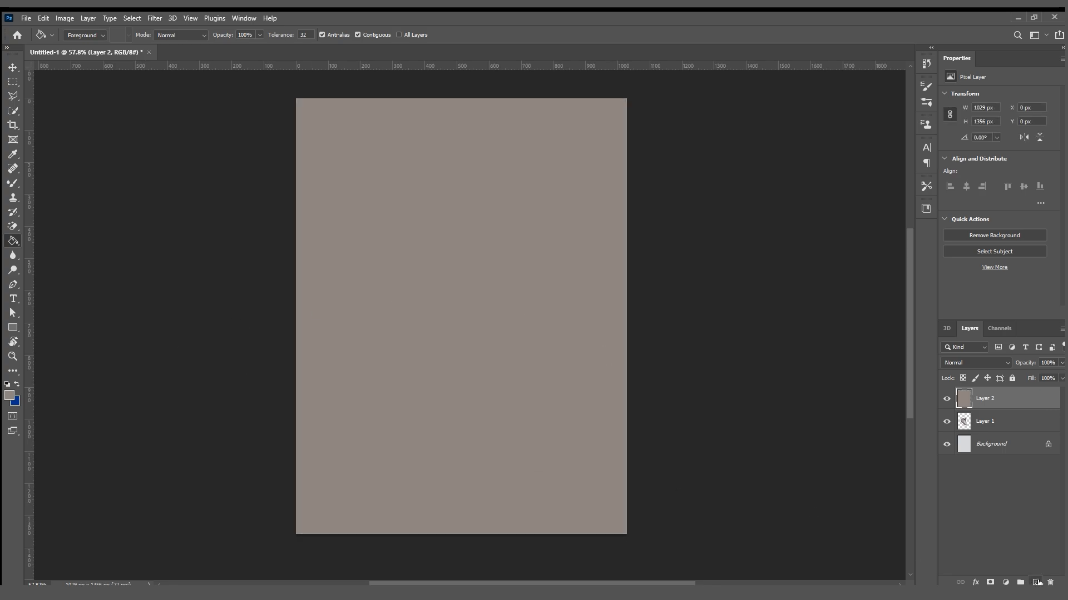
Add another empty layer and bring the sneaker layer to the top of the stack.
click(1036, 582)
drag(994, 444, 984, 393)
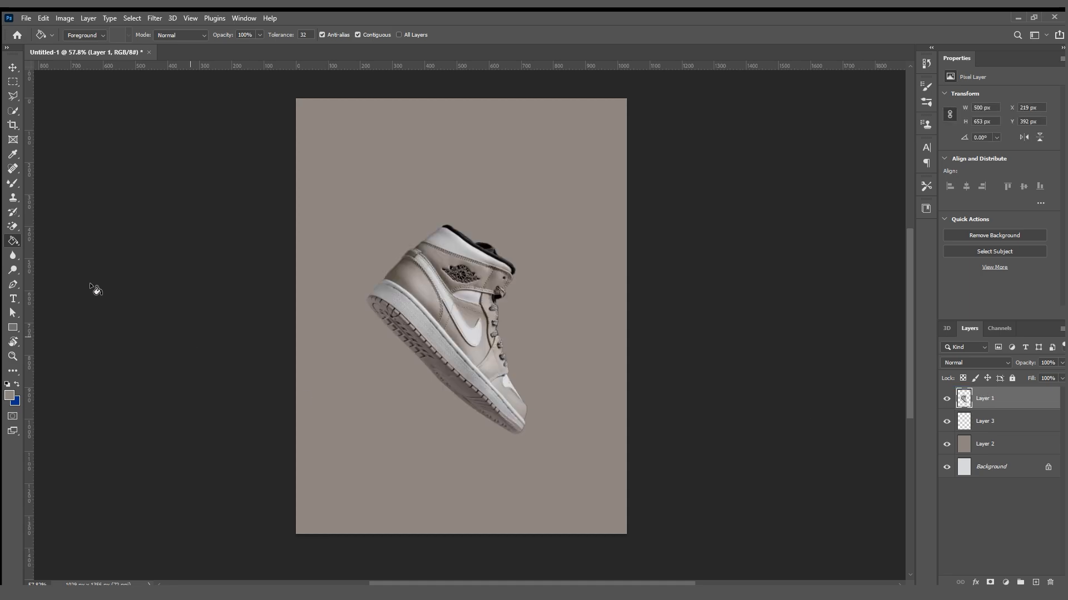
Sample the light grey of the sneaker's swoosh as the foreground colour and add a new layer above the sneaker.
key(i)
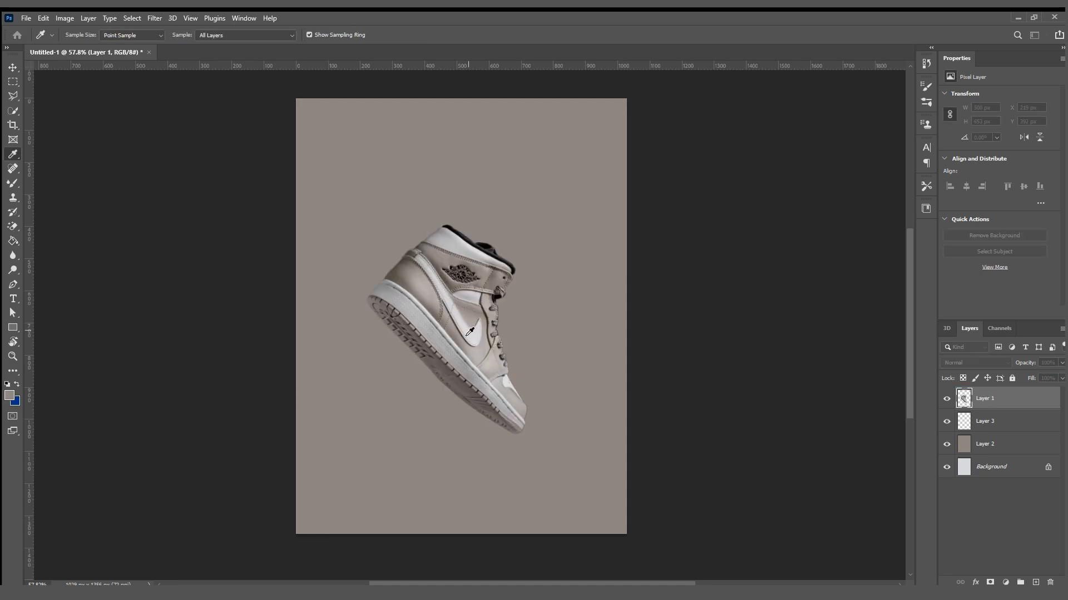
key(g)
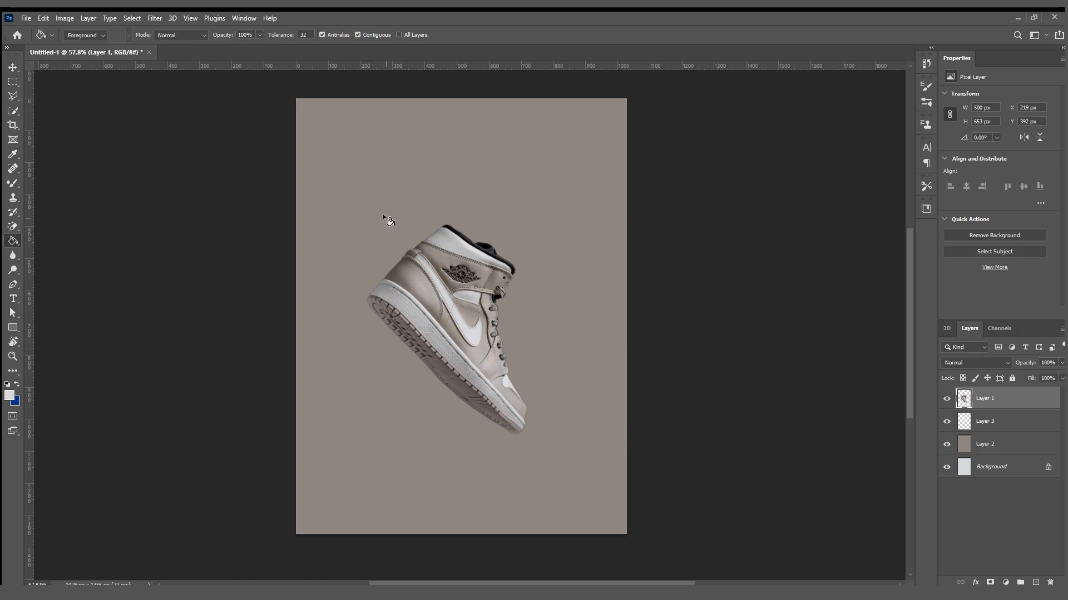
click(1035, 582)
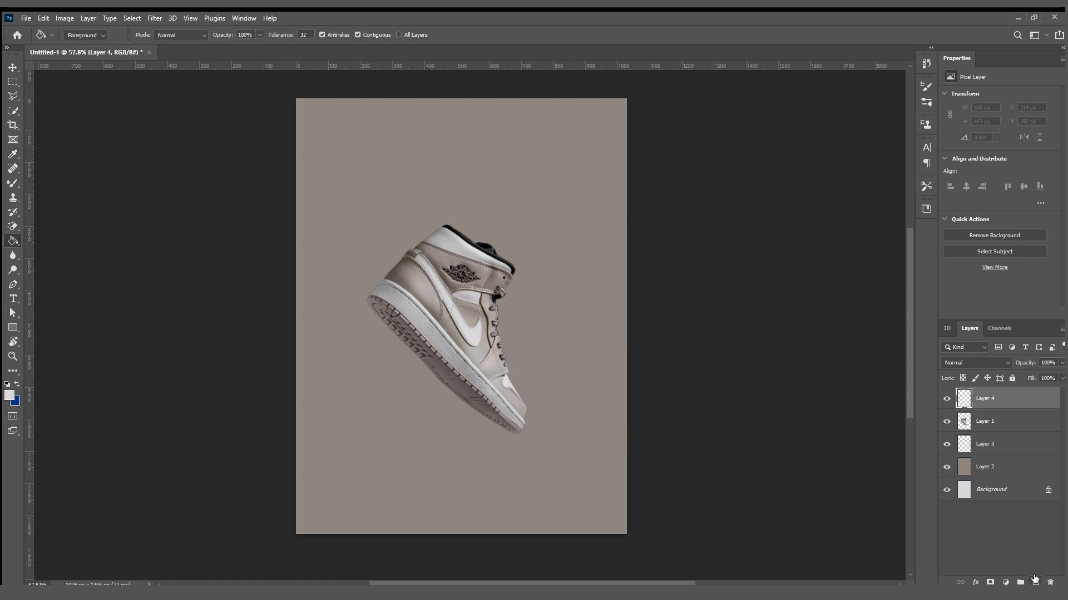
click(565, 198)
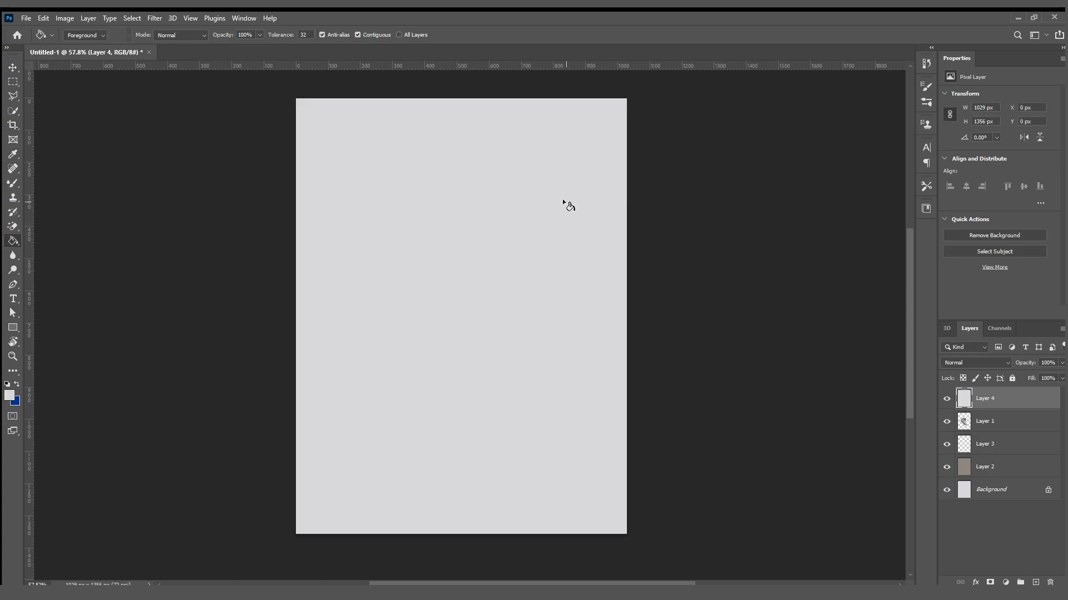
click(12, 65)
click(250, 281)
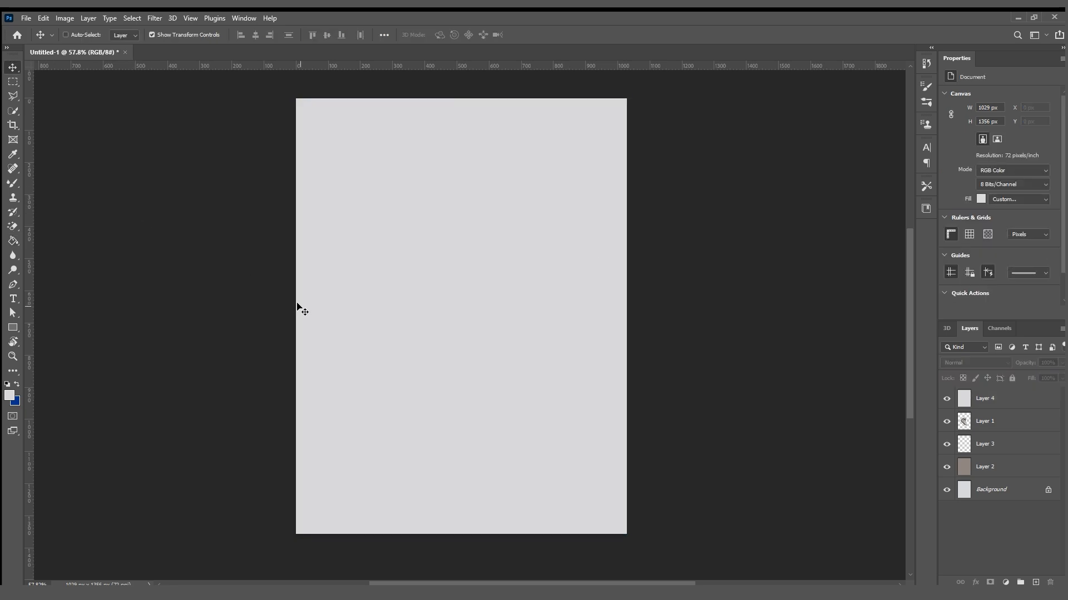
key(ctrl+z)
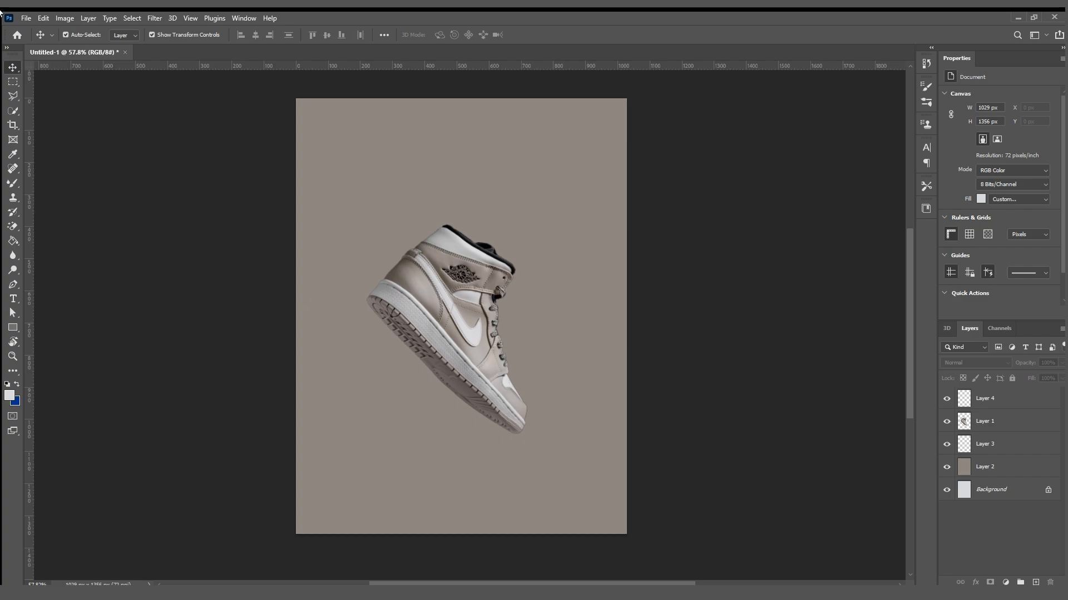
Nudge the sneaker slightly right to about X 224 px on the canvas.
drag(417, 299, 435, 316)
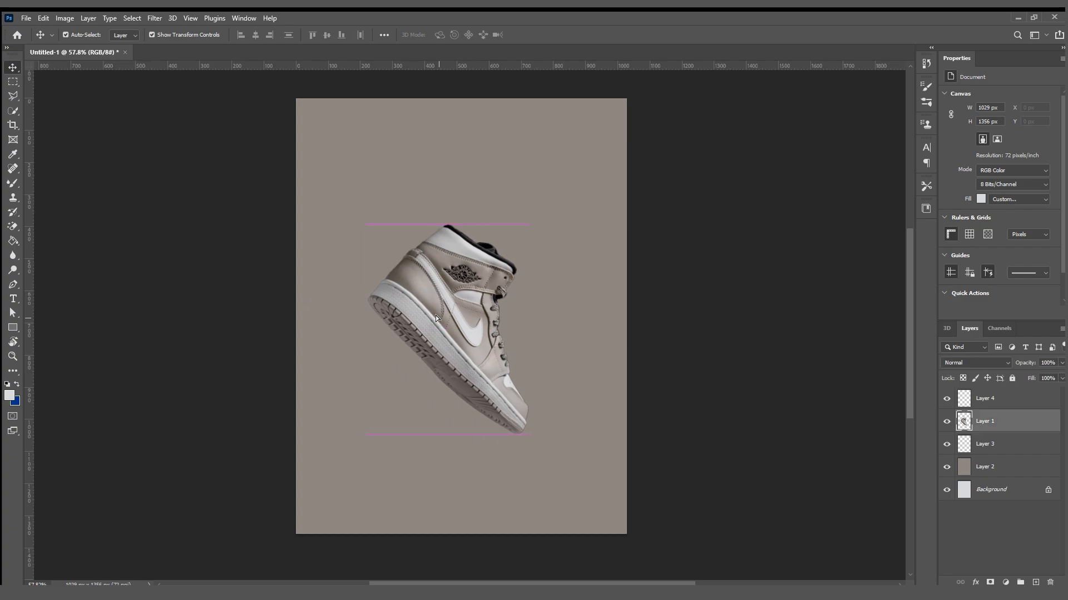
drag(522, 365, 519, 374)
click(266, 368)
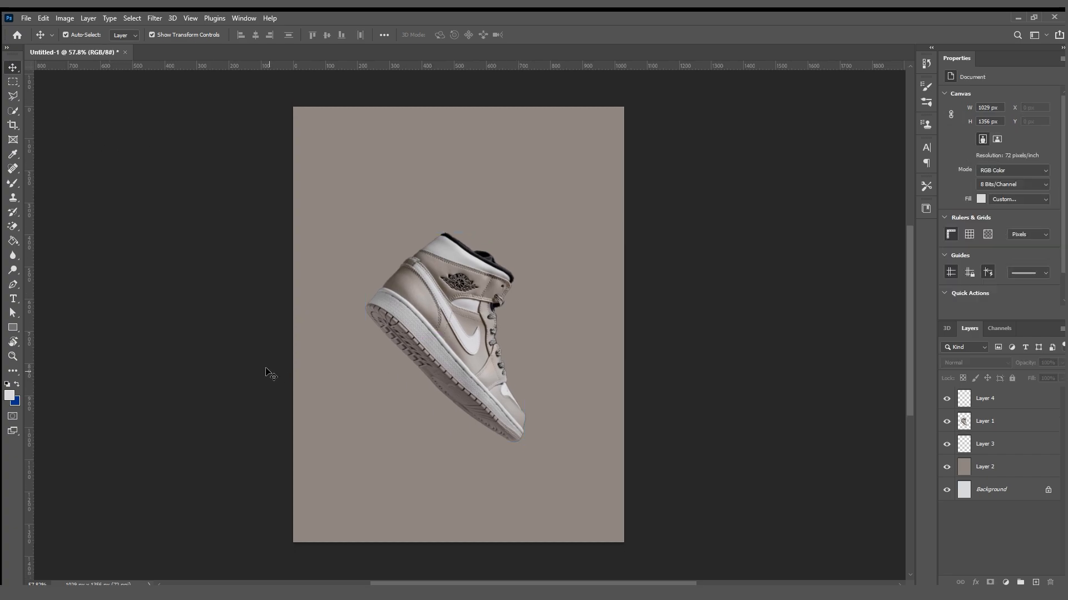
Draw a light grey rectangle about 216 × 668 px down from the canvas's top edge and round its corners.
click(11, 328)
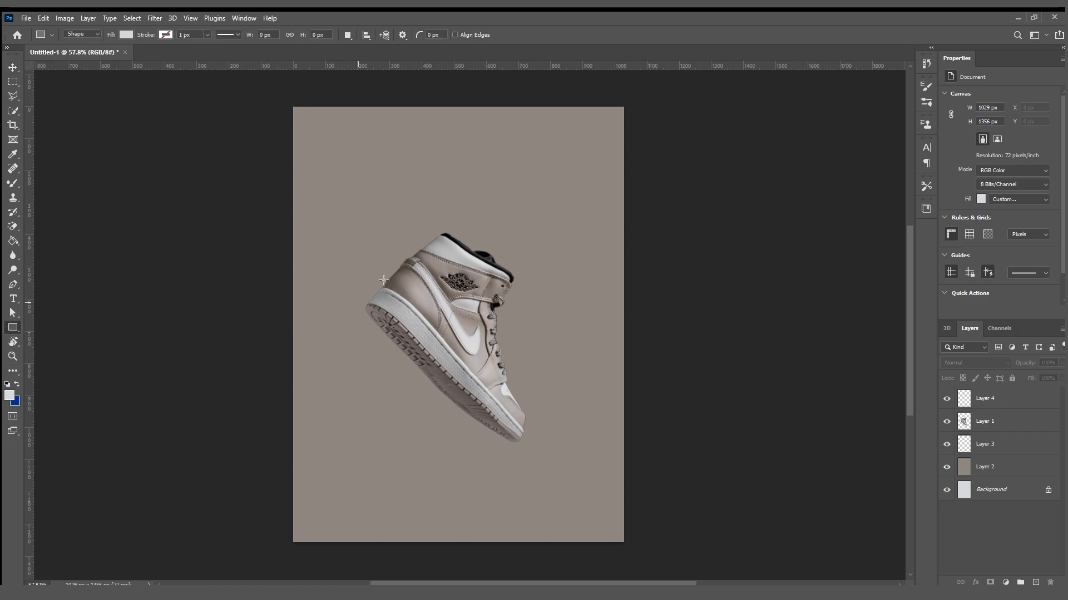
drag(489, 226, 548, 321)
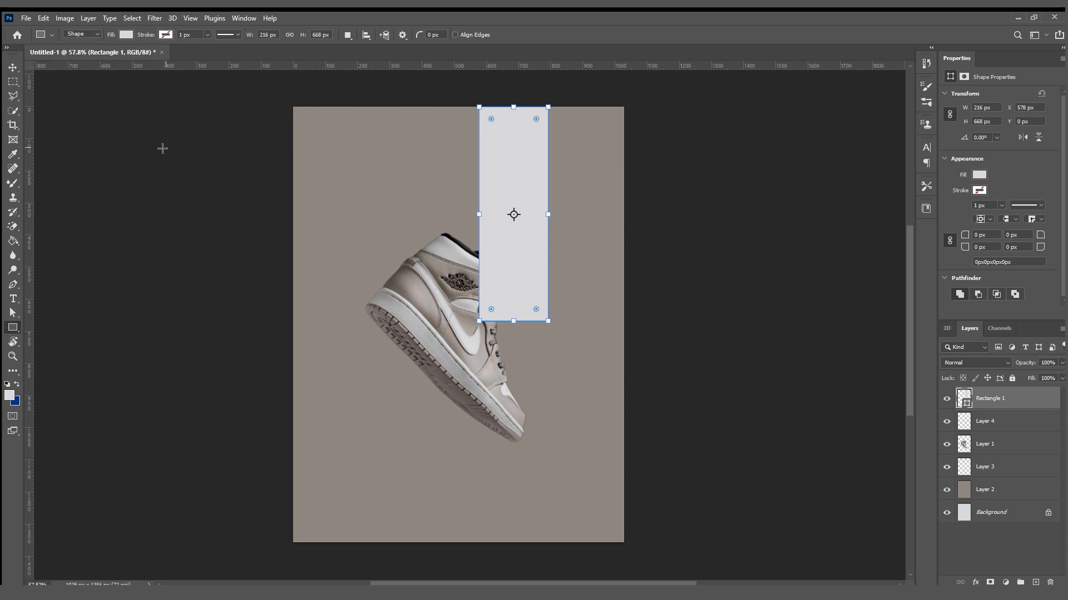
click(12, 68)
drag(490, 310, 489, 231)
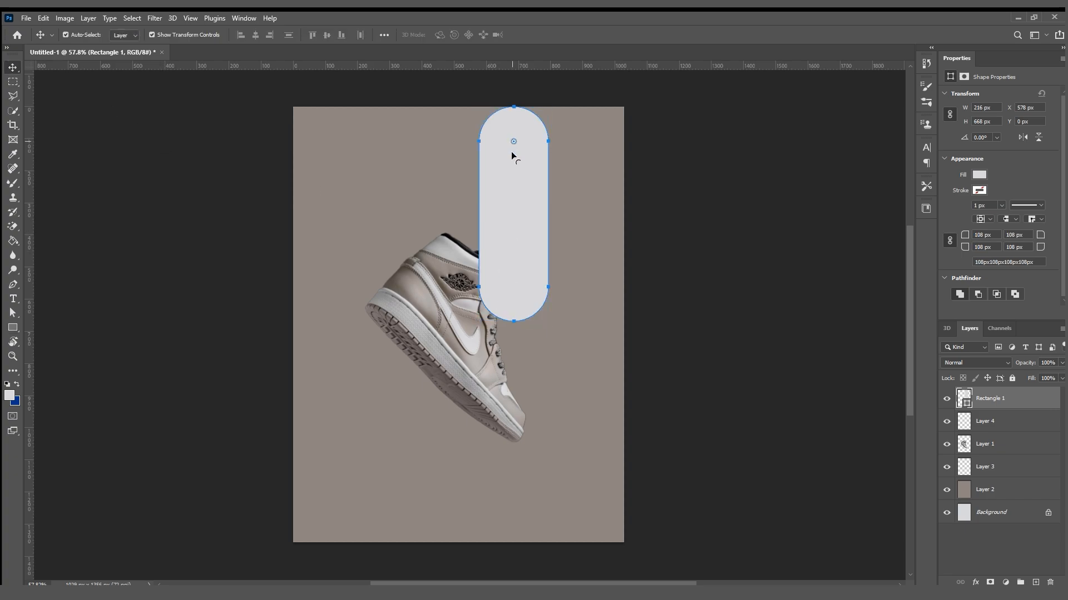
drag(512, 287, 537, 300)
click(634, 269)
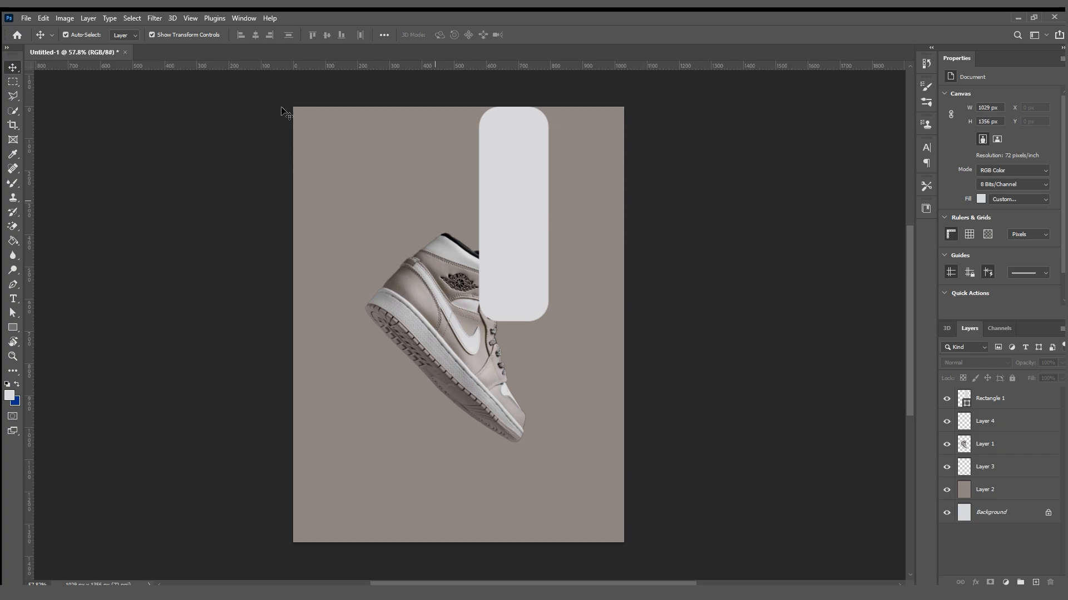
Move the rounded rectangle up and slightly right so its upper end runs off the canvas.
drag(538, 227, 534, 167)
click(665, 240)
Scale the sneaker proportionally to about 144.62% and recentre it on the canvas.
click(510, 245)
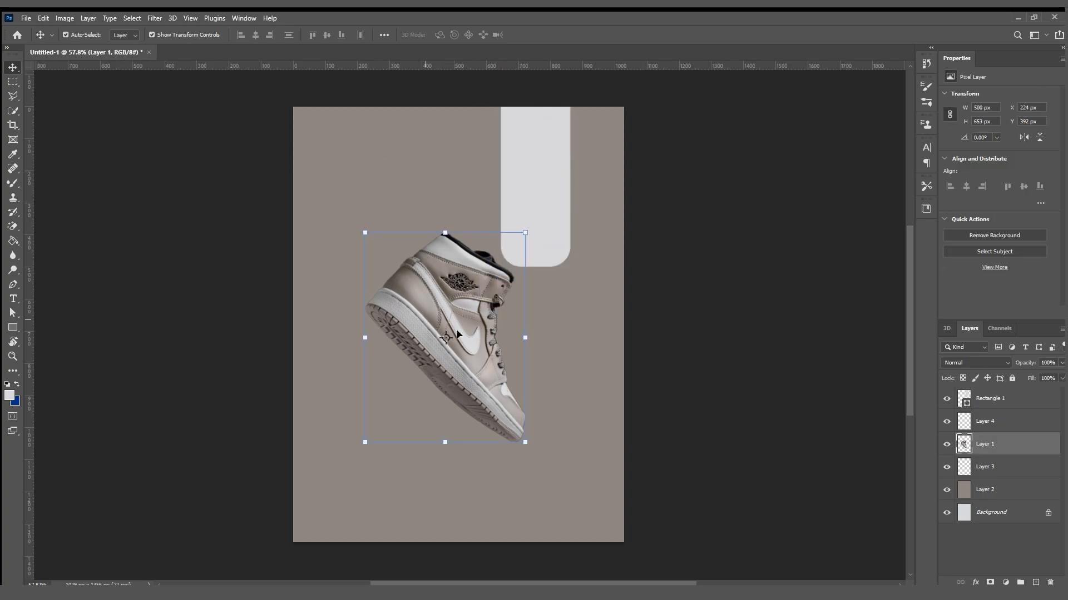
drag(525, 338, 597, 337)
drag(515, 359, 482, 371)
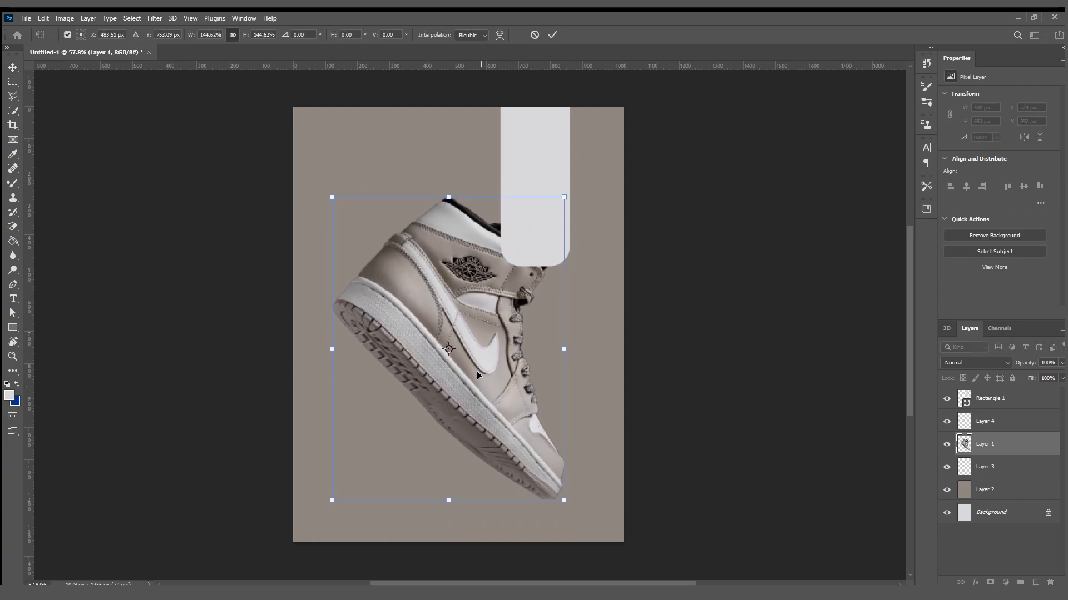
click(550, 37)
click(648, 153)
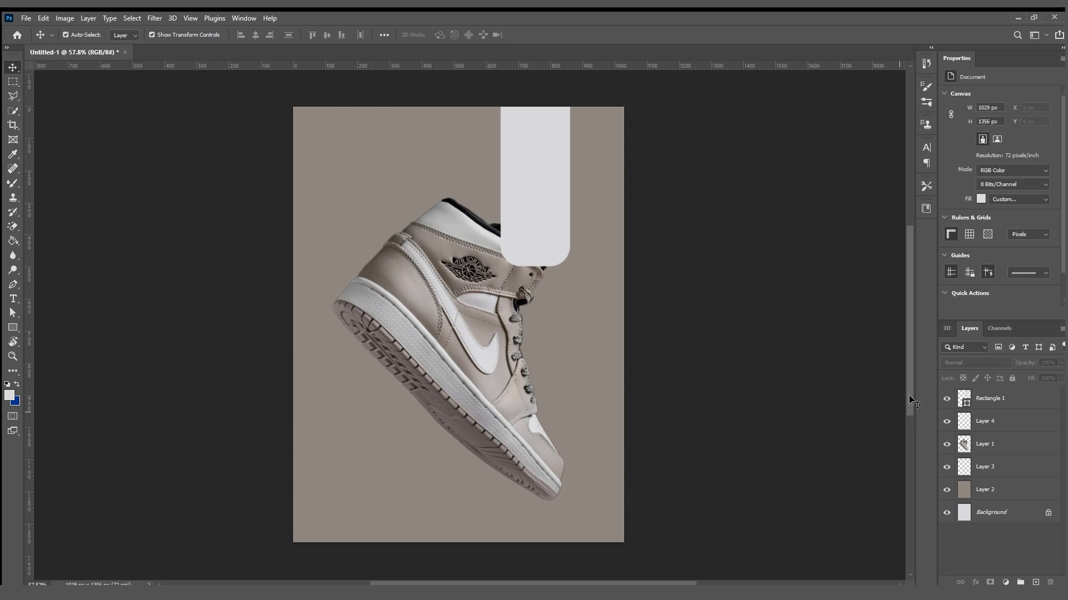
Place the rectangle layer beneath the sneaker layer and shift the sneaker slightly up and right.
drag(991, 401, 1001, 456)
drag(414, 351, 421, 339)
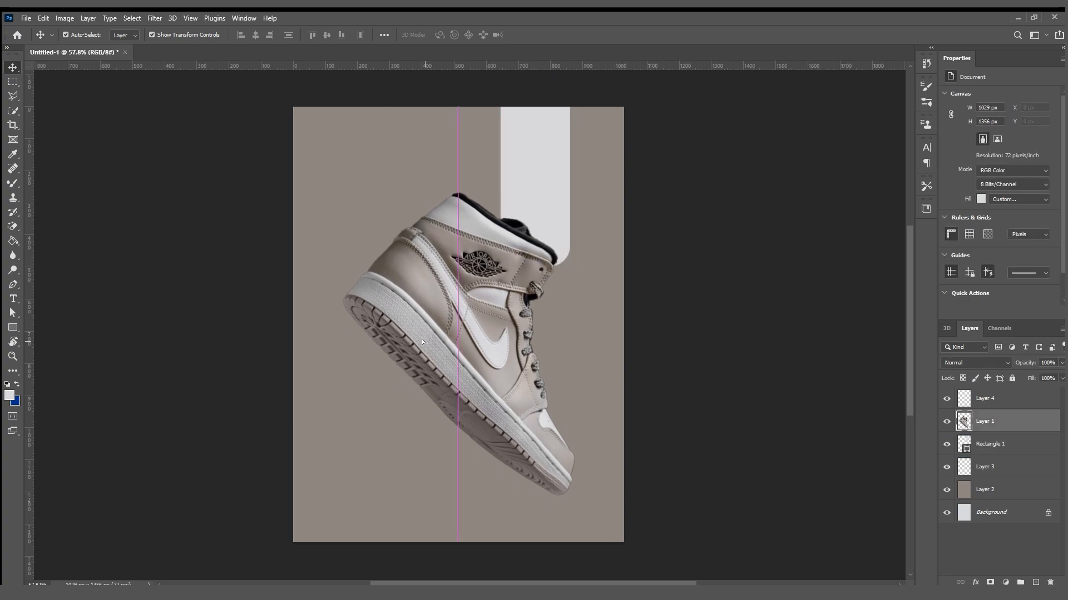
click(166, 363)
Draw a second light grey rounded rectangle running off the canvas's lower-left edge and scale it to about 128.39%.
click(13, 328)
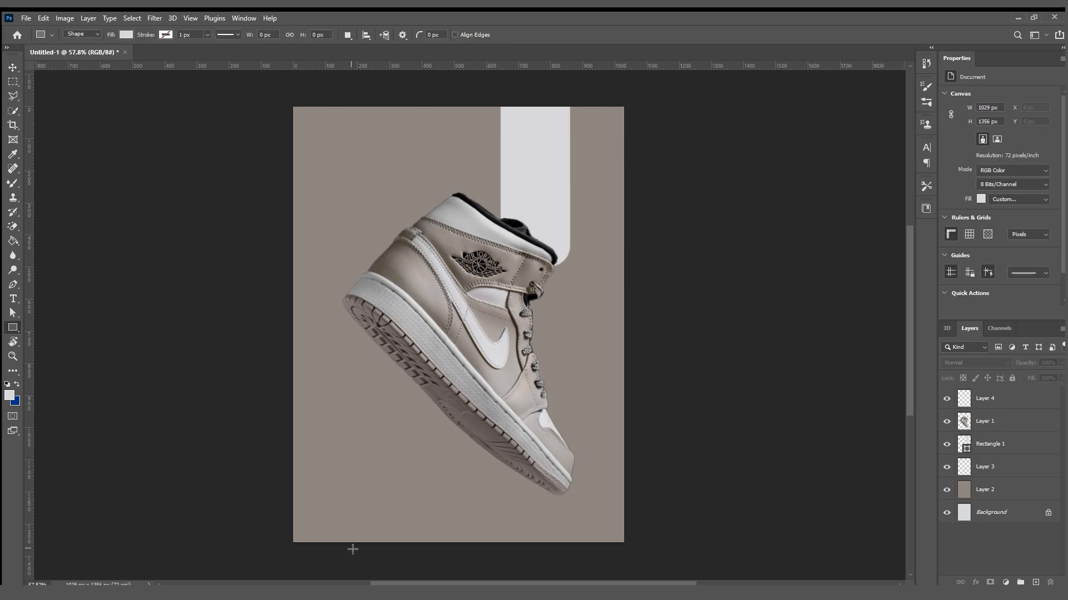
mouse_move(308, 552)
mouse_down()
mouse_move(371, 404)
mouse_move(317, 419)
mouse_move(378, 452)
mouse_move(370, 378)
mouse_up()
click(12, 67)
key(ctrl+t)
drag(372, 428, 368, 434)
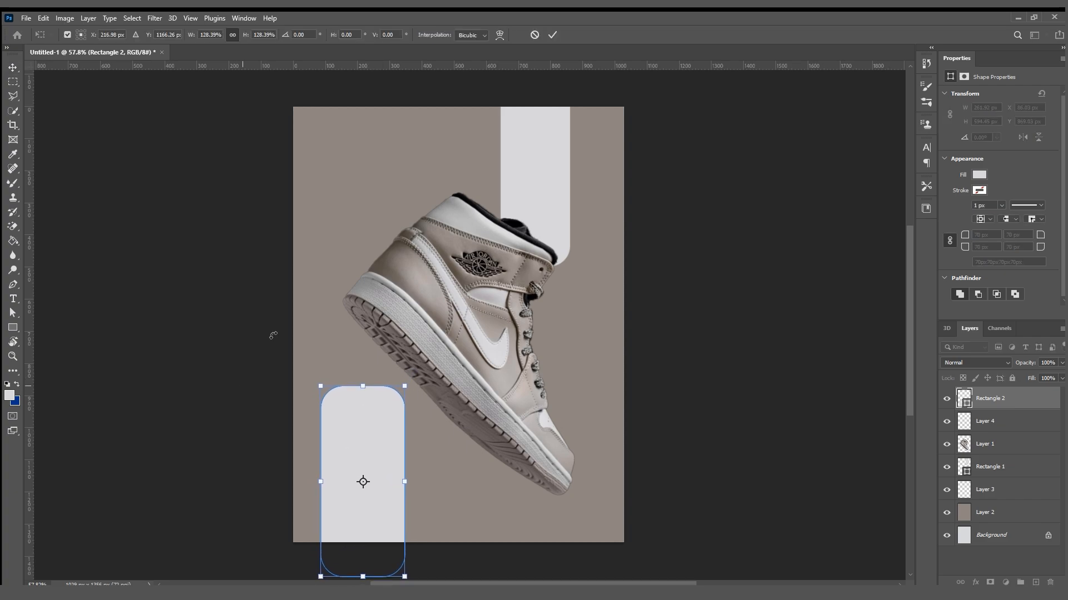
click(552, 35)
click(641, 157)
Rotate the sneaker slightly counter-clockwise and reposition it between the two rectangles at about X 119 px, Y 342 px.
drag(511, 366, 494, 379)
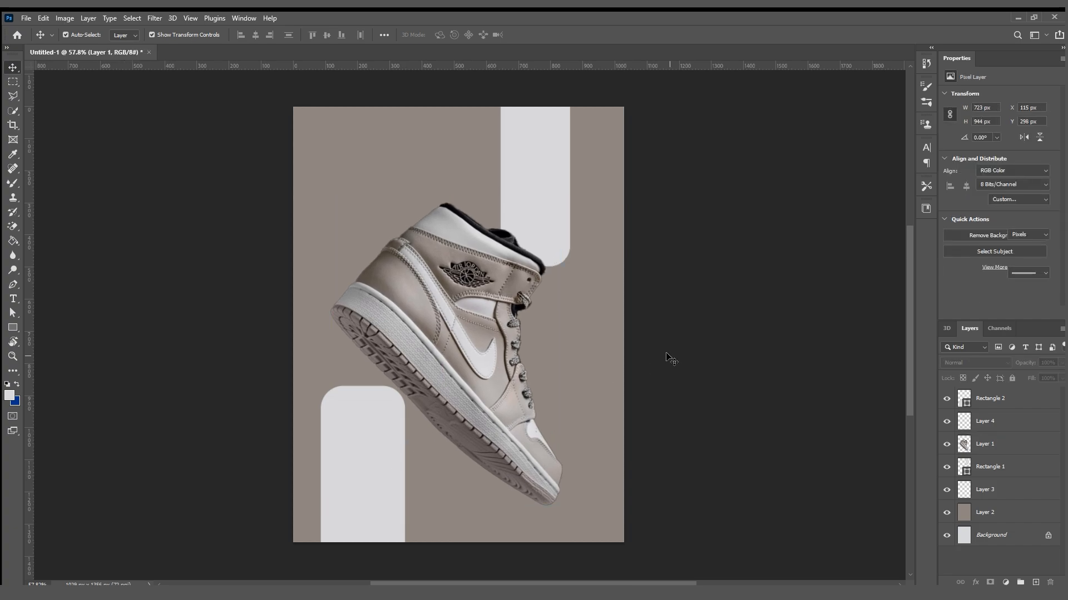
drag(570, 513, 585, 486)
drag(507, 476, 499, 459)
key(Return)
mouse_move(503, 280)
mouse_down()
mouse_move(486, 292)
mouse_move(494, 298)
mouse_up()
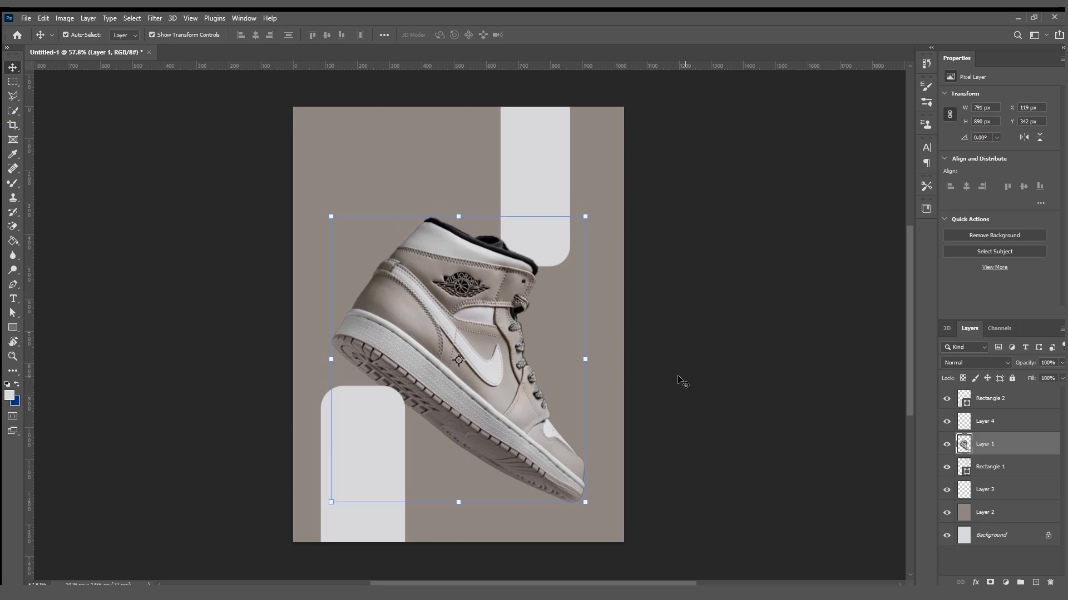
Bring the sneaker layer above all other layers and nudge the sneaker up to about Y 321 px.
drag(1007, 442, 998, 397)
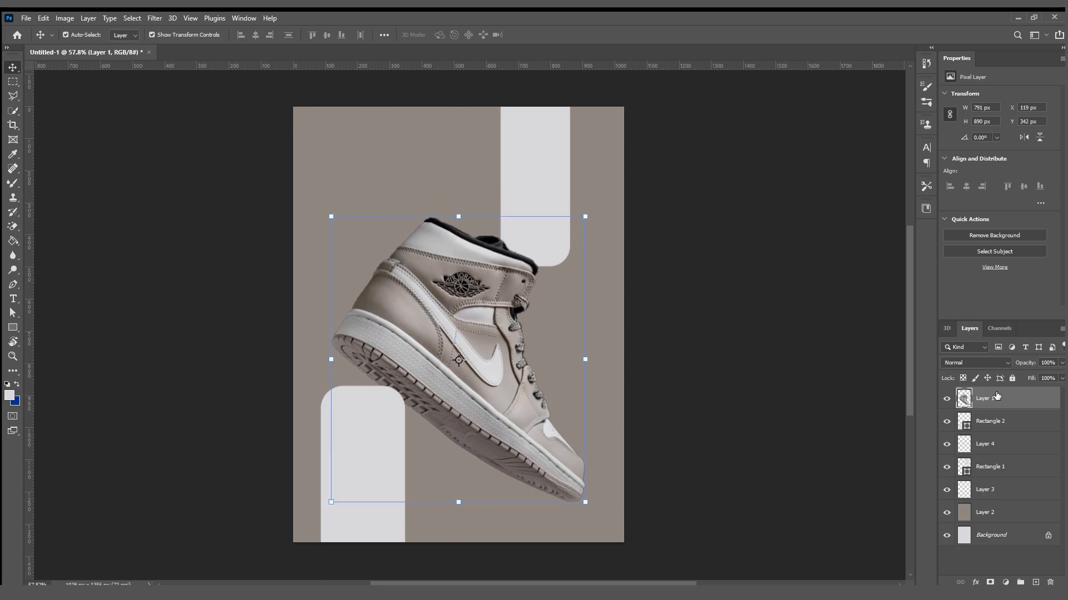
click(831, 411)
drag(476, 420, 476, 410)
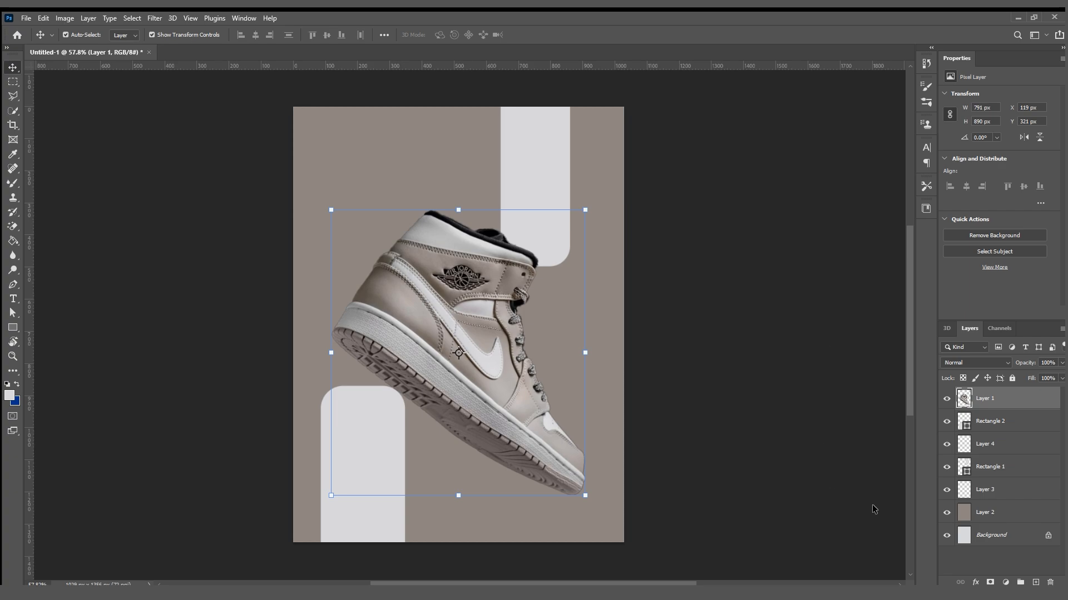
click(720, 424)
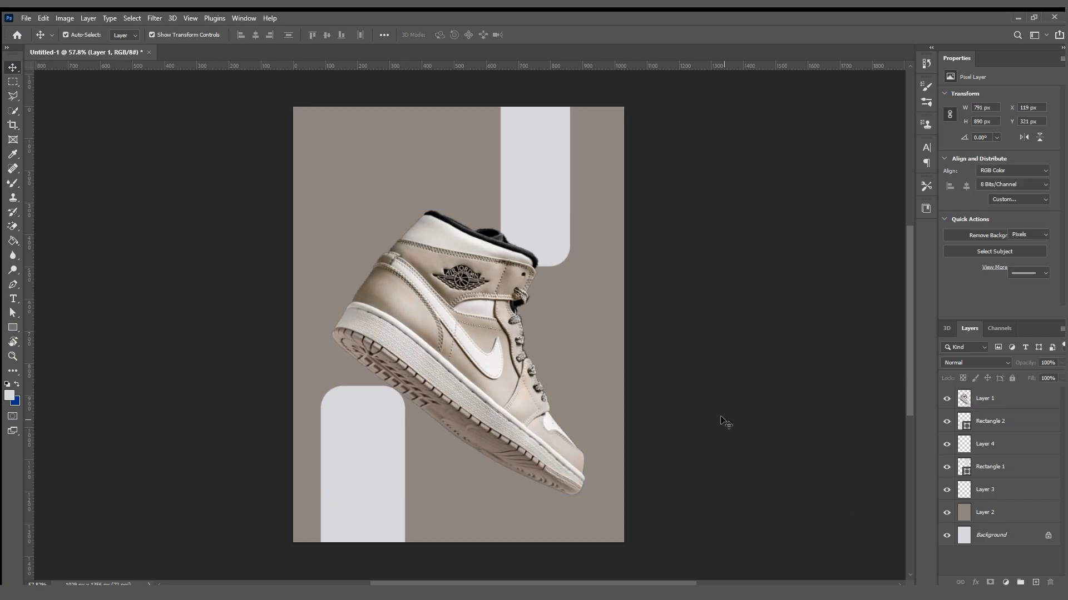
Nudge the sneaker up to about Y 306 px and add a new empty layer above it.
drag(527, 418, 516, 402)
click(273, 378)
click(442, 390)
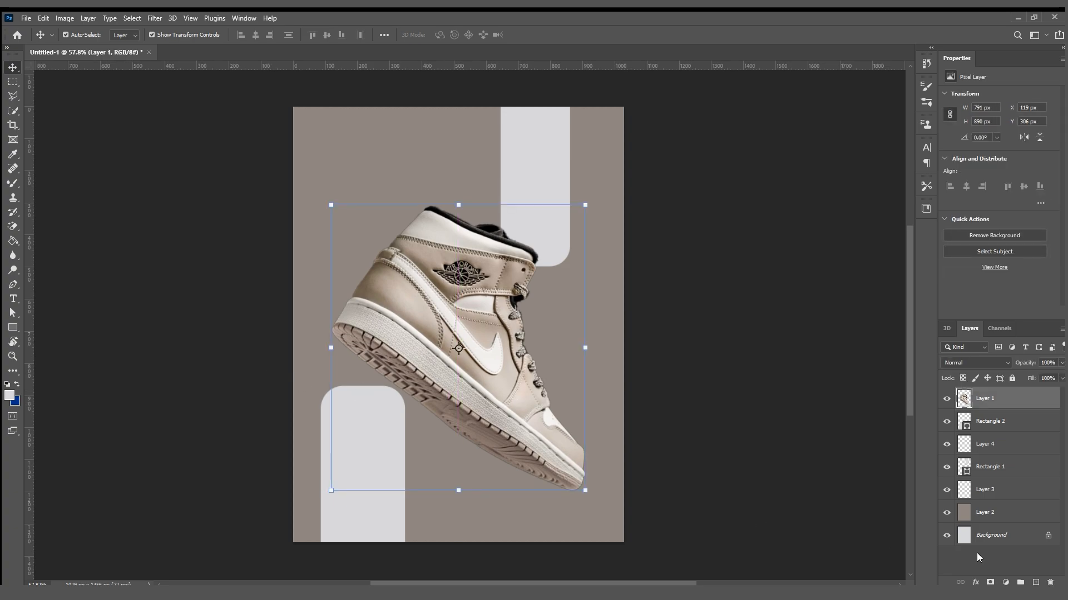
click(1035, 581)
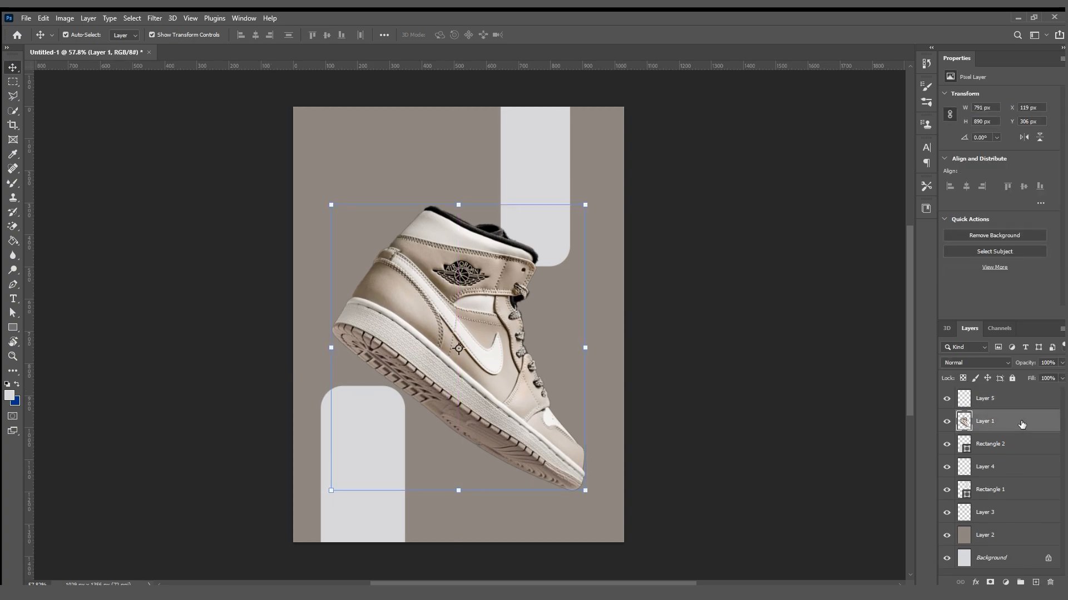
Add a drop shadow to the sneaker layer, offset it below the shoe, then soften and lighten it.
key(h)
click(686, 361)
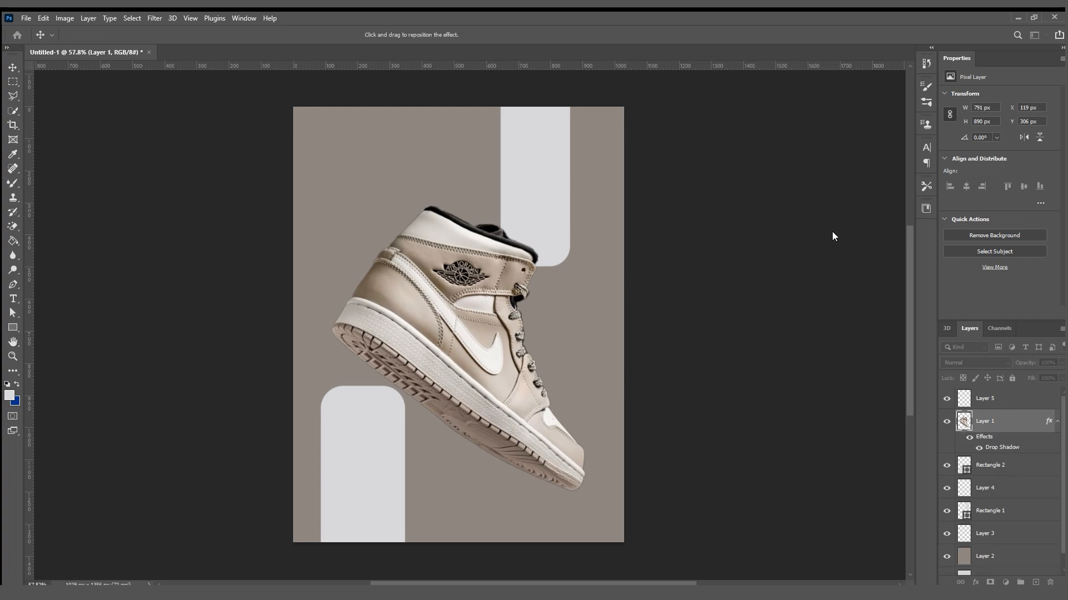
drag(821, 198, 849, 196)
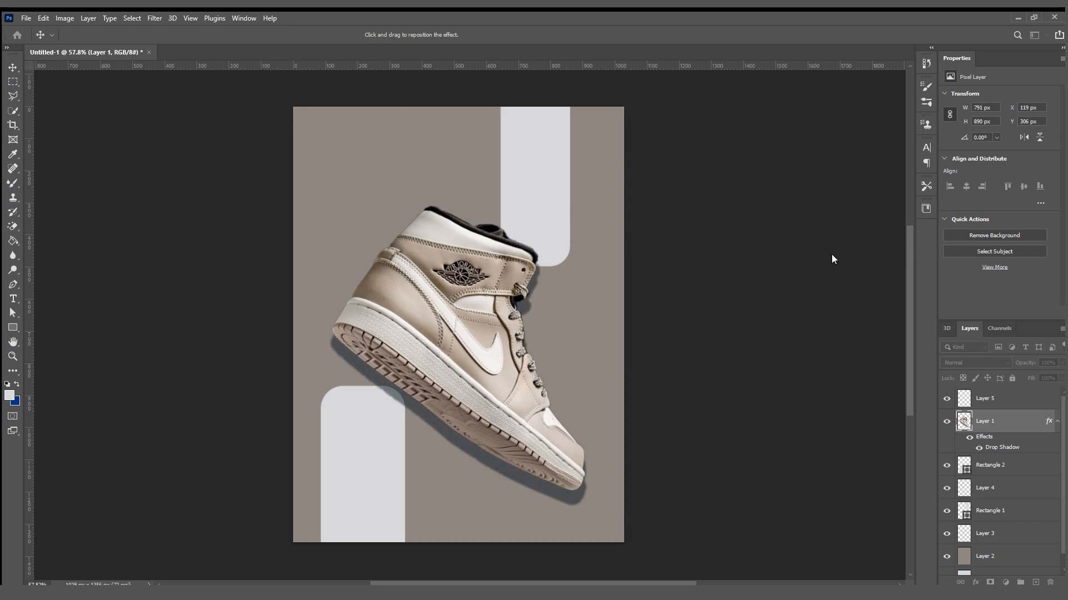
drag(832, 255, 846, 231)
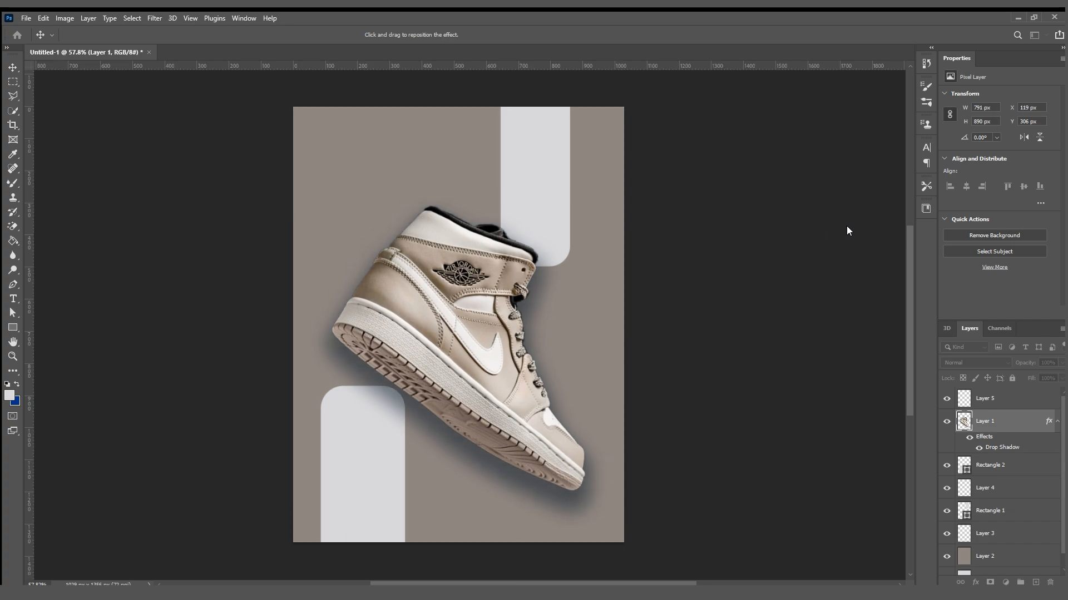
drag(850, 195, 837, 231)
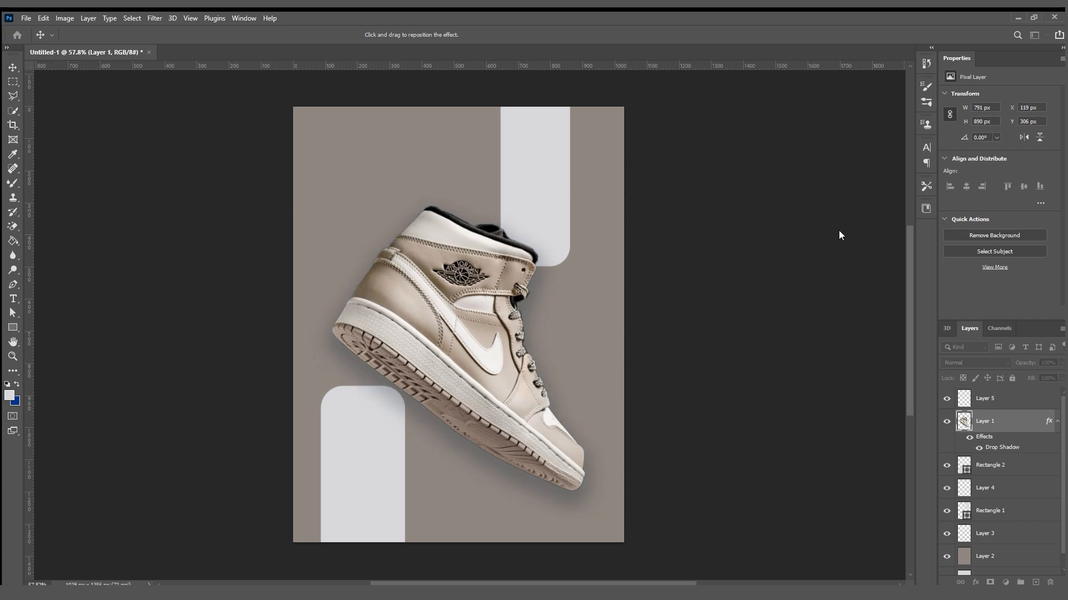
Recolour the sneaker's drop shadow with the dark tone sampled from the shoe's collar and apply the effect.
click(905, 186)
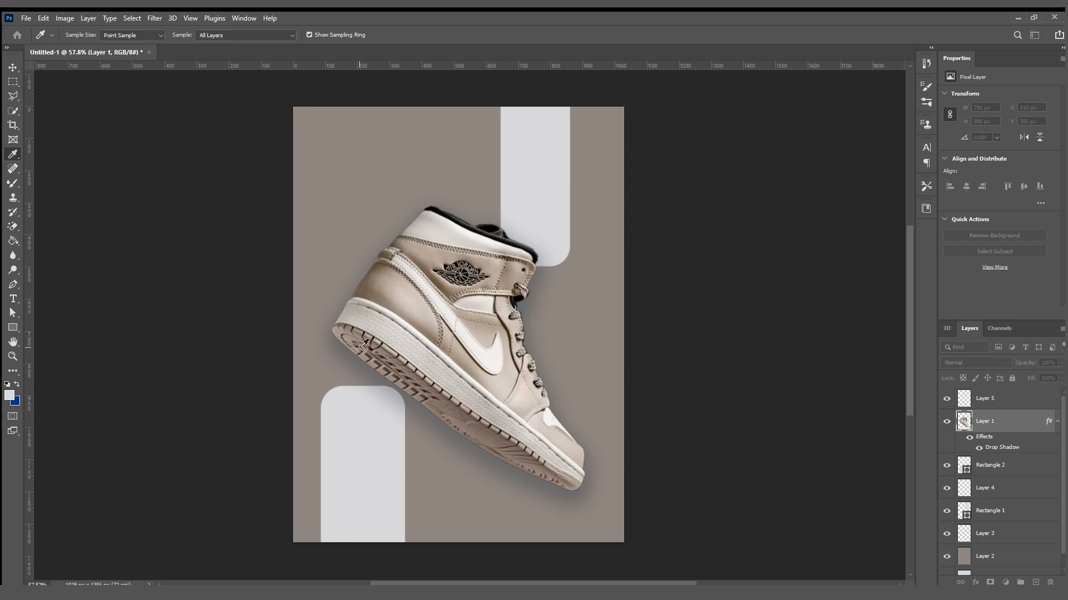
click(464, 229)
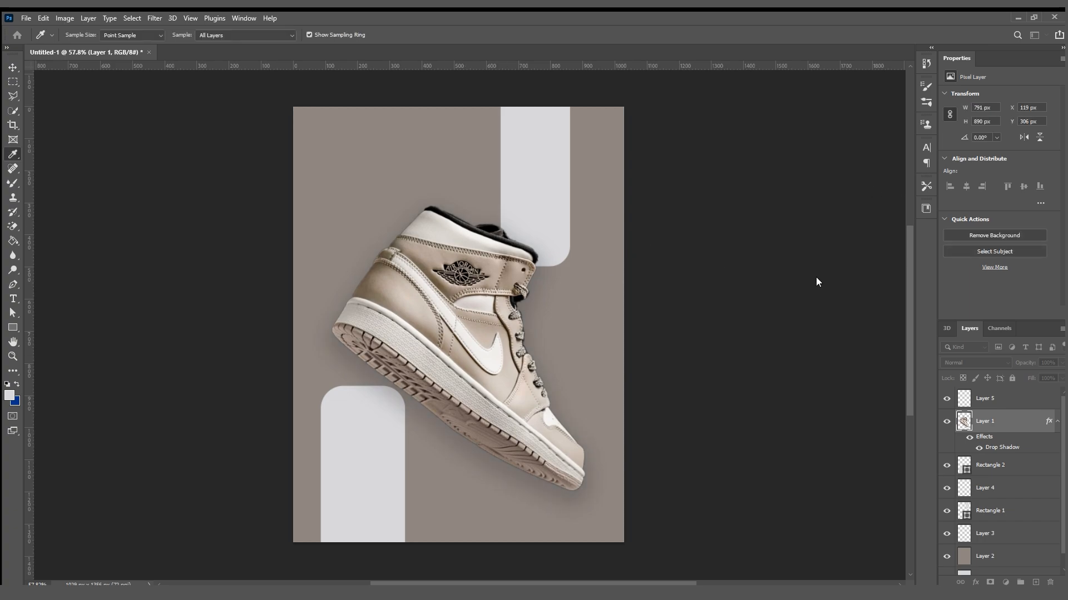
click(978, 291)
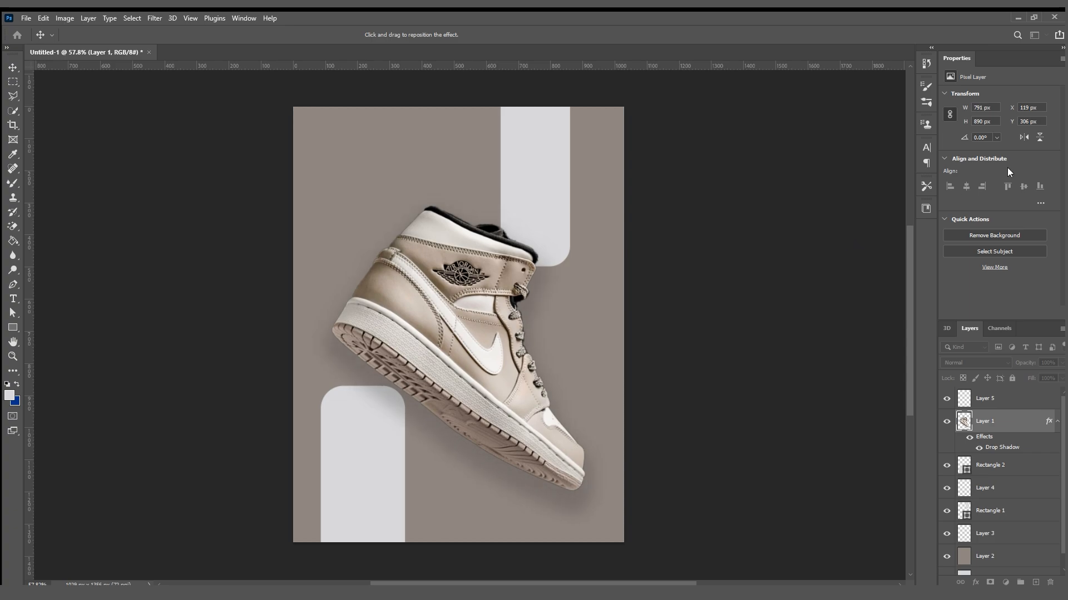
key(Return)
click(744, 233)
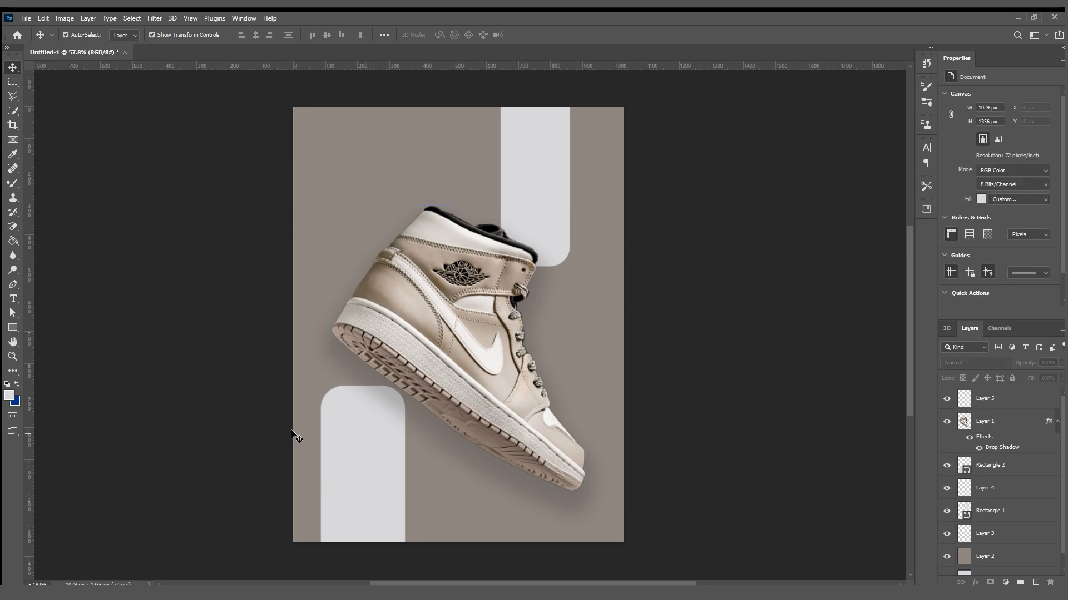
Move the sneaker slightly down between the two light grey rectangles.
click(414, 396)
click(328, 333)
drag(385, 333, 387, 344)
click(240, 323)
Add the text "air lordan" above the sneaker and scale it to about 453.62% (173.13 pt).
key(t)
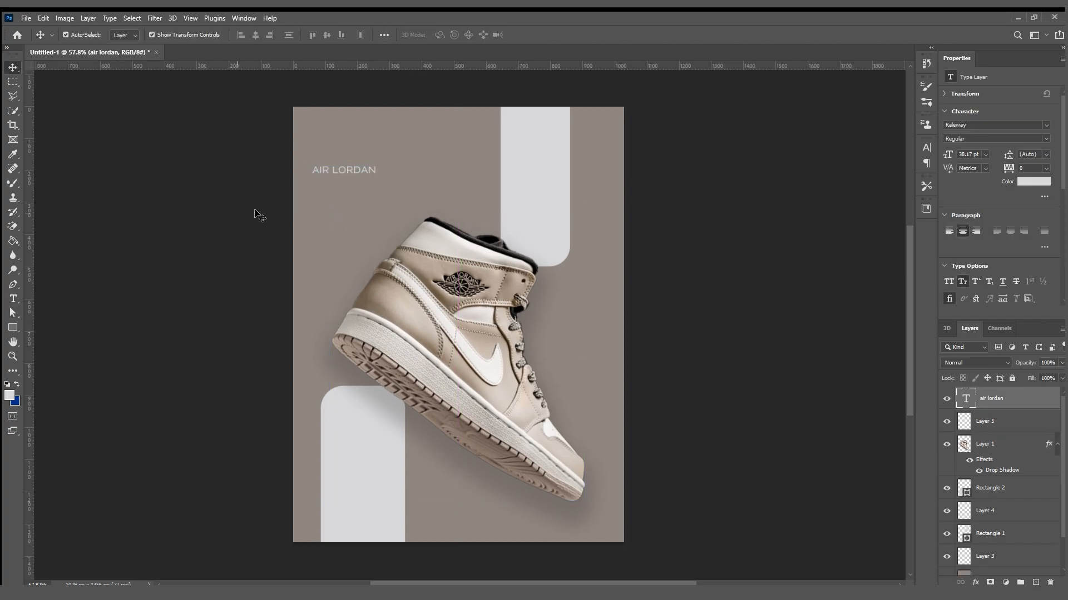
click(334, 169)
drag(377, 170, 597, 175)
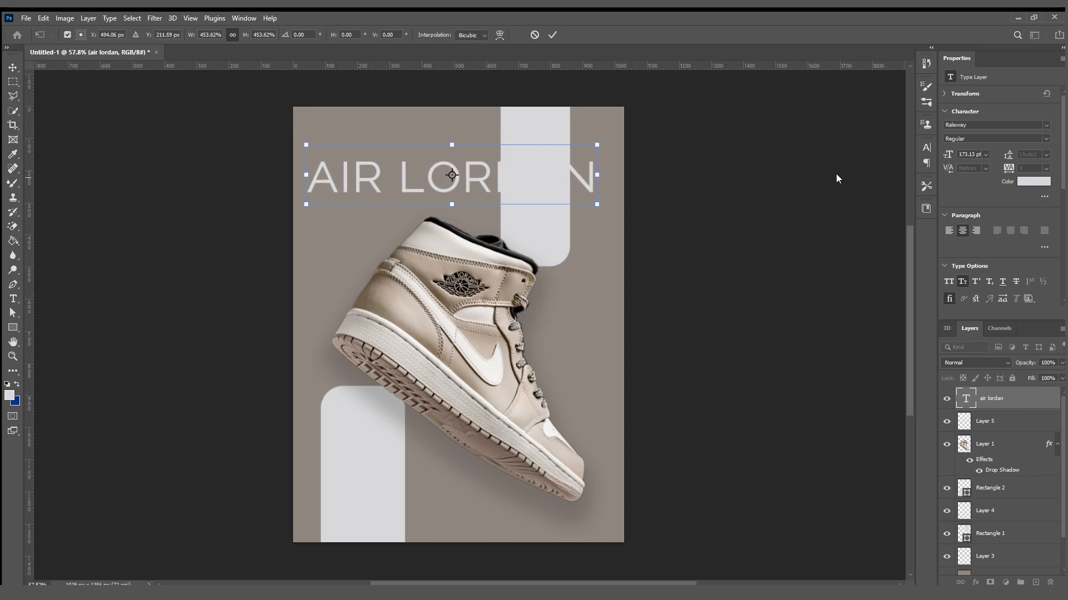
click(551, 35)
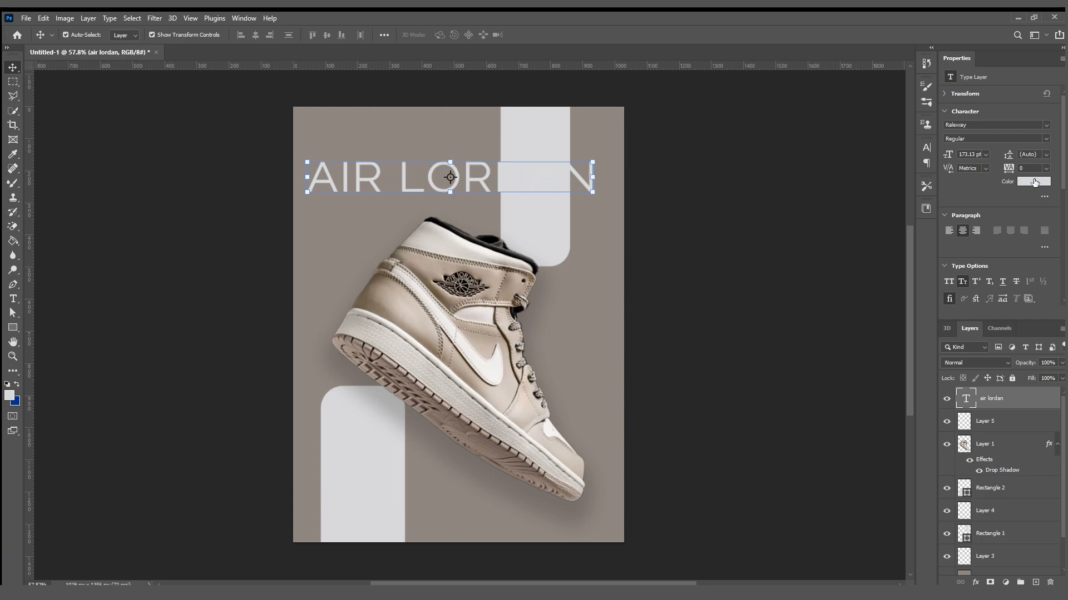
Change the colour of the "air lordan" text to black.
click(1034, 182)
drag(870, 331, 737, 488)
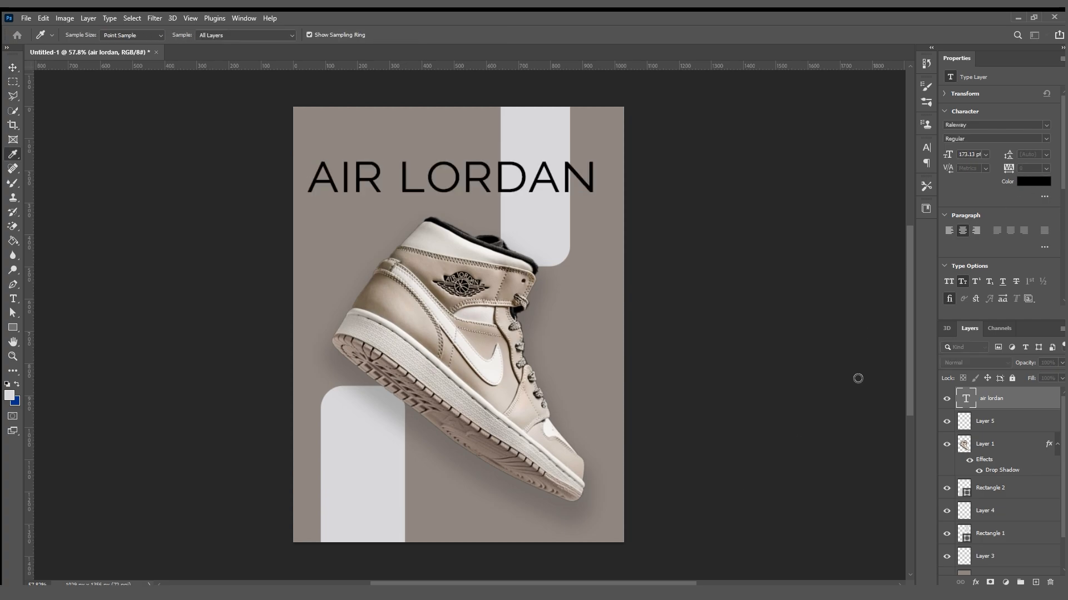
click(989, 295)
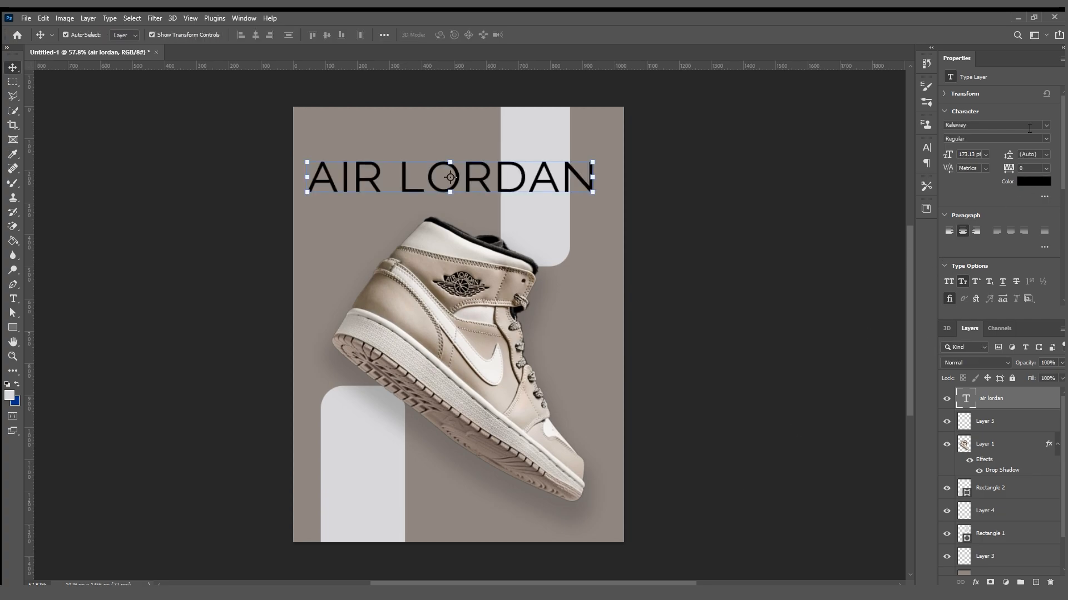
Set the "air lordan" text in Impact, scale it to about 144.01% (249.32 pt) and place it near the poster's upper edge.
click(1045, 125)
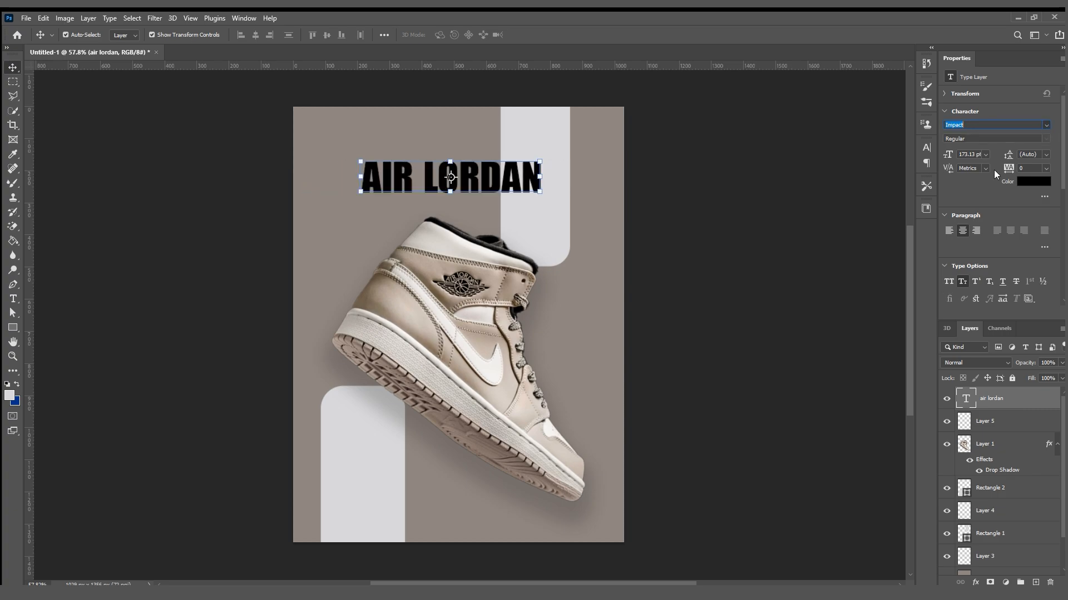
click(751, 226)
mouse_move(446, 161)
mouse_down()
mouse_move(403, 143)
mouse_move(398, 192)
mouse_move(386, 176)
mouse_move(399, 228)
mouse_move(438, 166)
mouse_up()
key(ctrl+t)
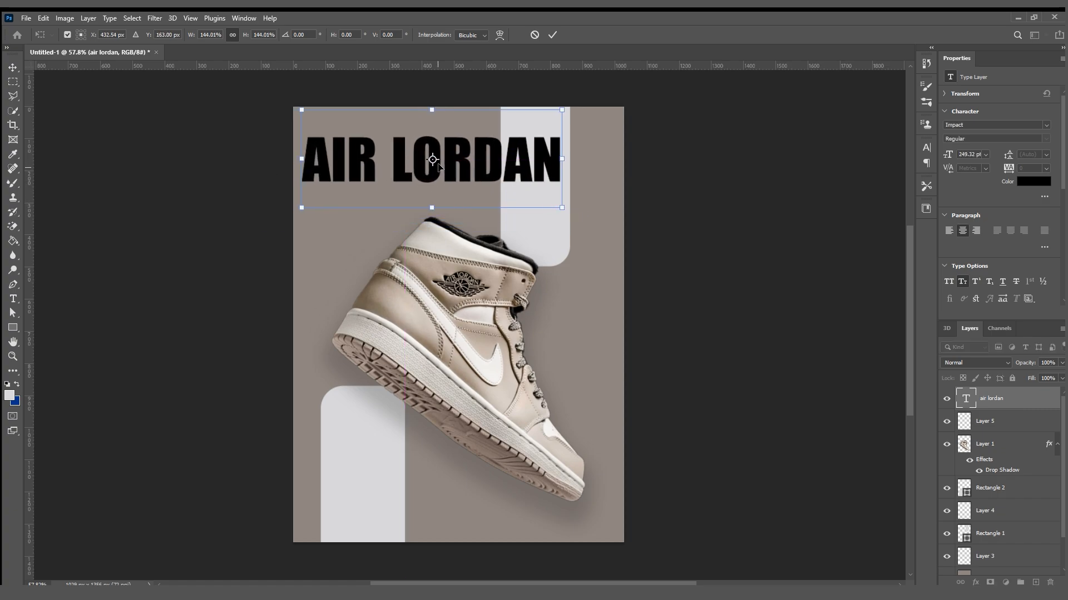
click(552, 34)
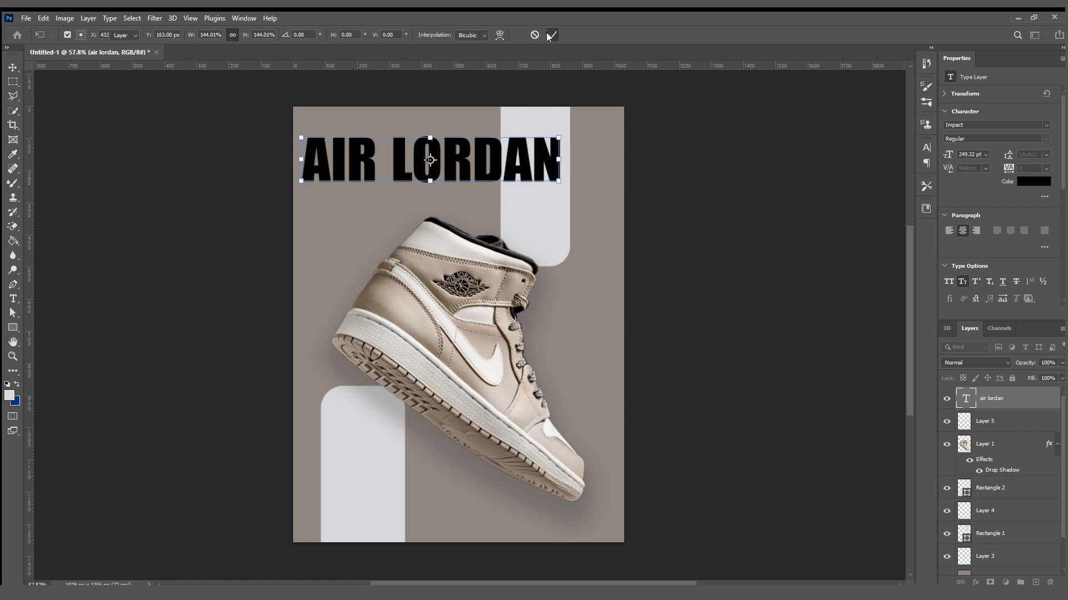
mouse_move(454, 152)
mouse_down()
mouse_move(445, 153)
mouse_move(449, 168)
mouse_move(446, 156)
mouse_move(435, 159)
mouse_up()
click(621, 210)
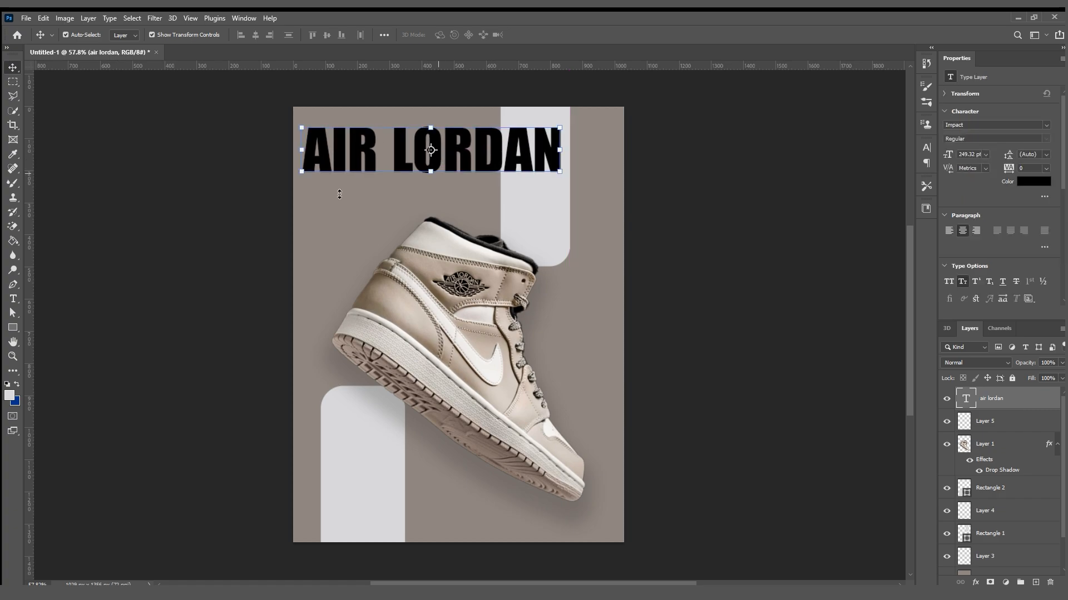
click(226, 217)
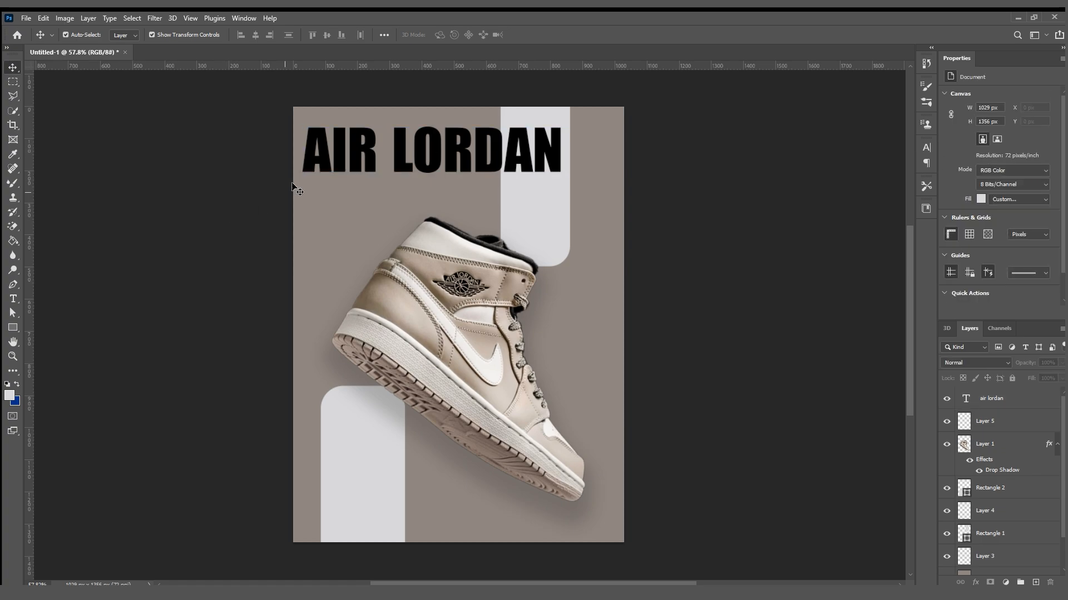
Move the "air lordan" text below the sneaker's toe near the poster's lower edge and scale it to about 38.98% (97.19 pt).
drag(358, 159, 403, 481)
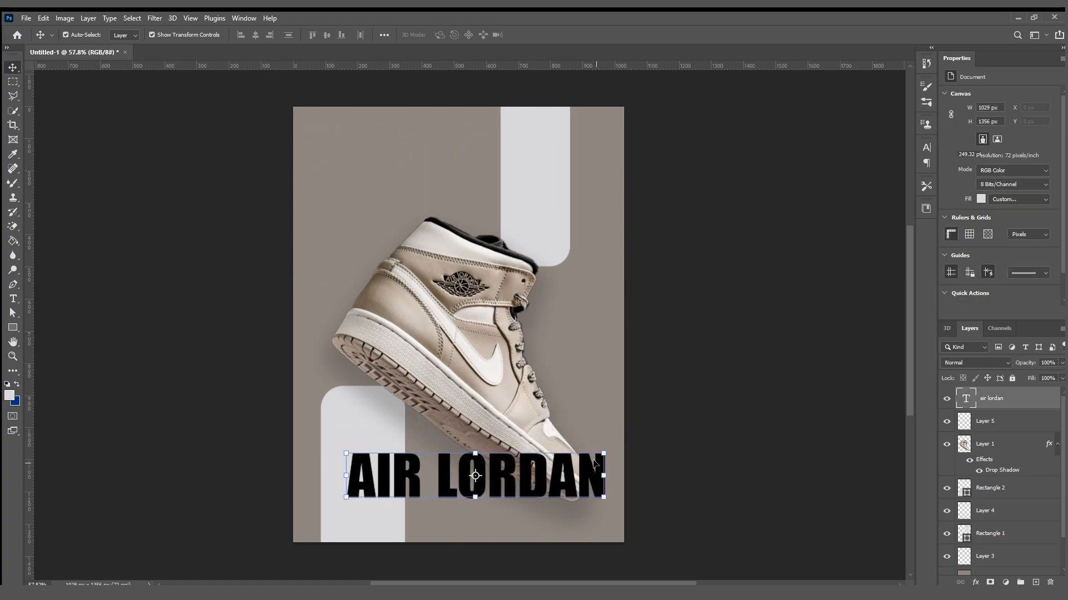
drag(606, 476, 540, 525)
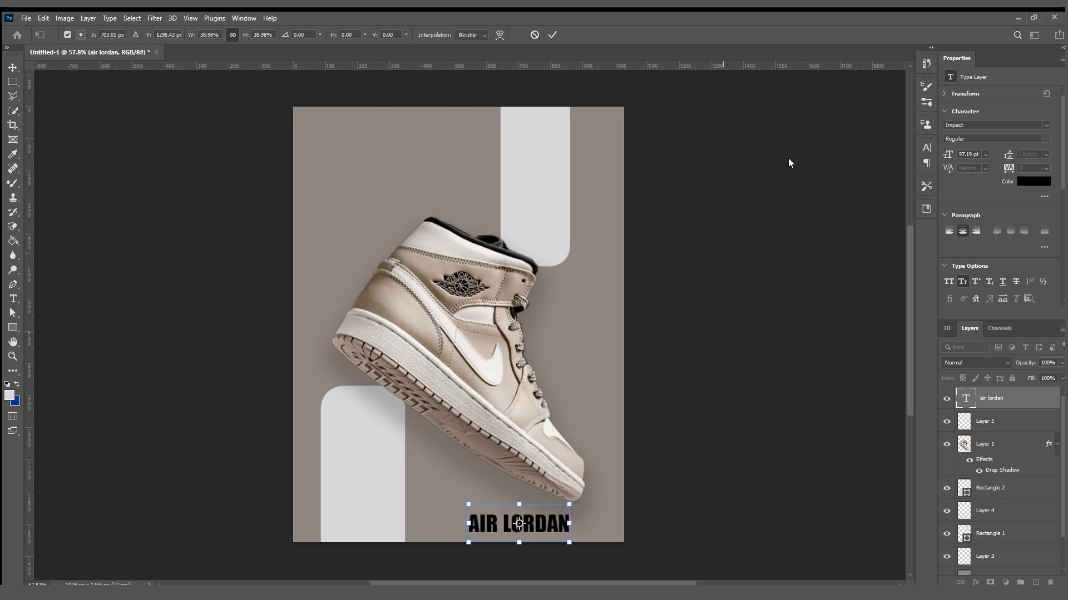
click(552, 35)
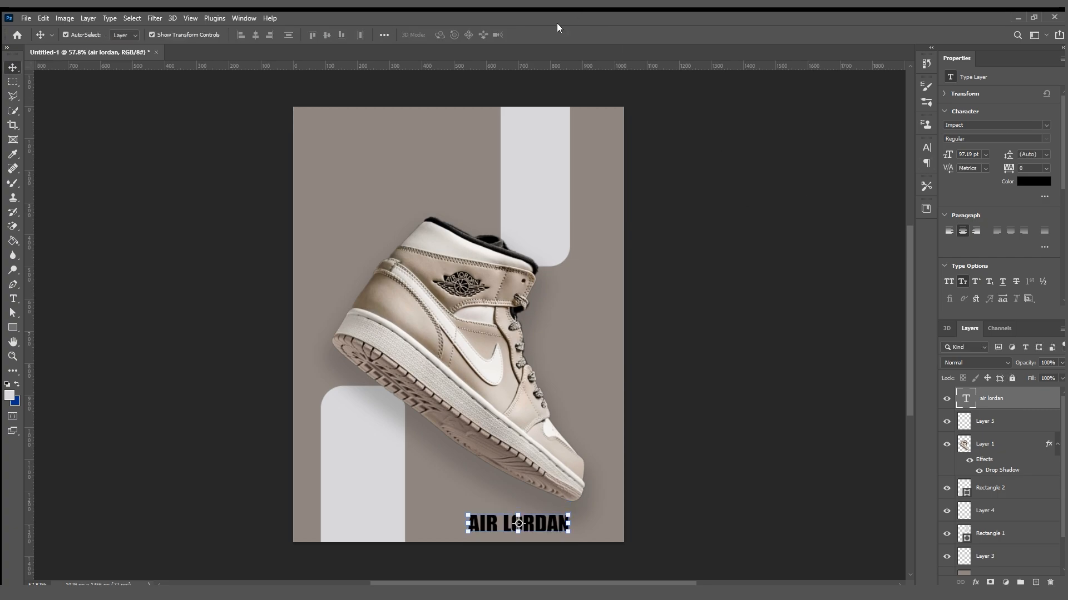
click(687, 315)
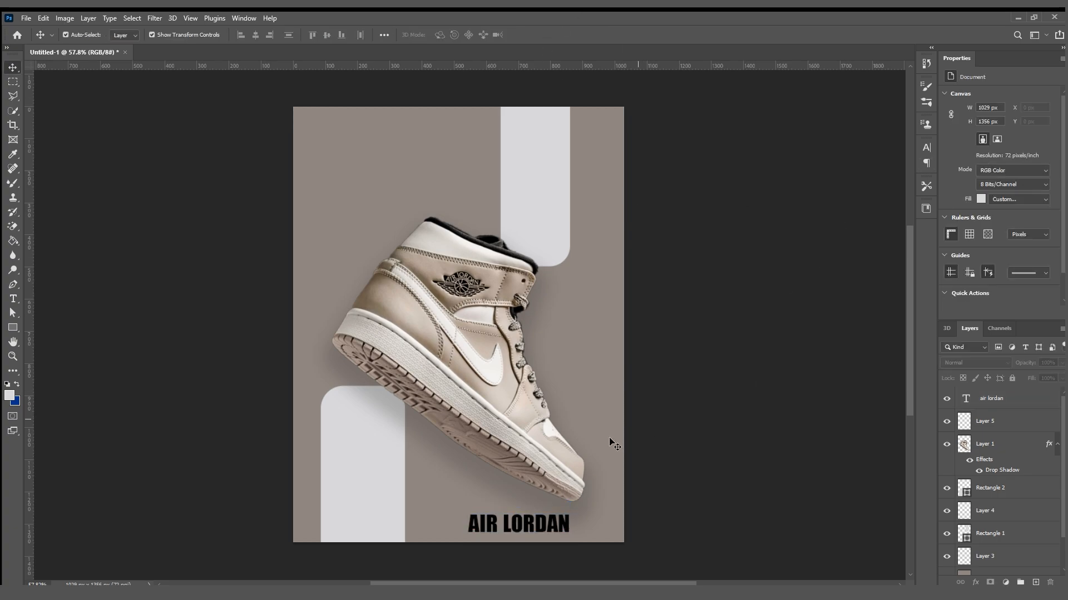
Change the font of the "air lordan" text to Raleway.
click(507, 520)
click(1043, 122)
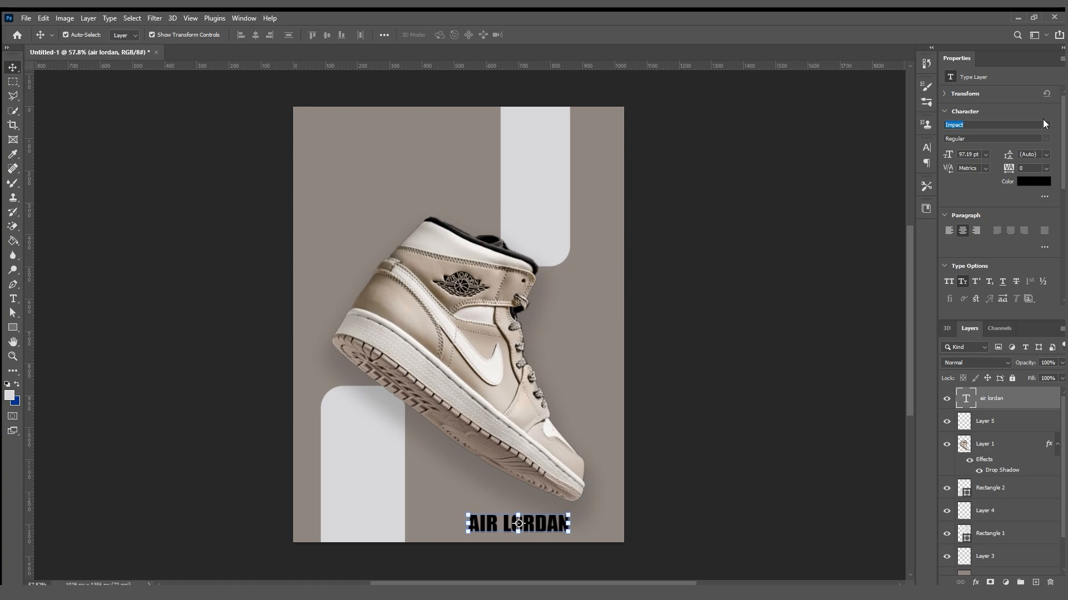
text(Raleway)
key(Return)
click(753, 337)
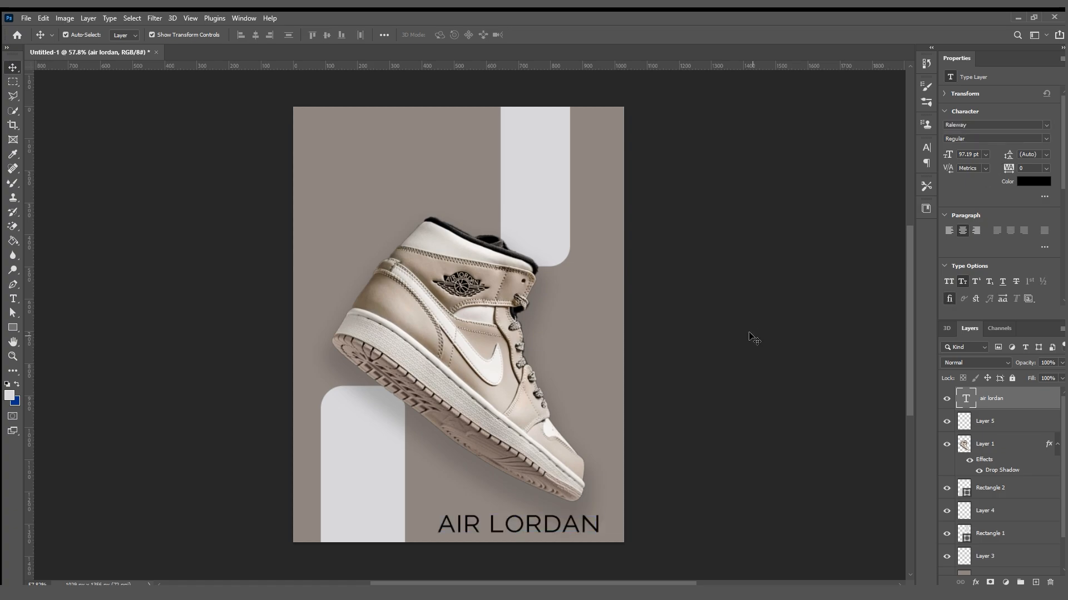
Scale the "air lordan" text to about 56.43% (54.85 pt) and tuck it into the poster's lower-right corner.
click(552, 529)
mouse_move(604, 522)
mouse_down()
mouse_move(535, 523)
mouse_move(577, 533)
mouse_move(588, 524)
mouse_up()
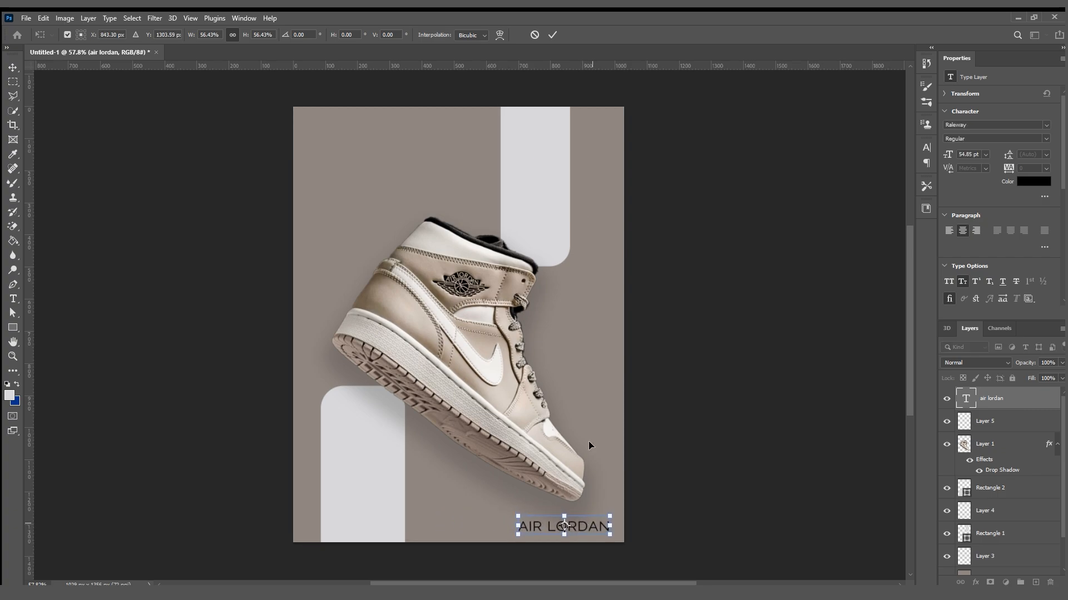
click(552, 34)
click(691, 174)
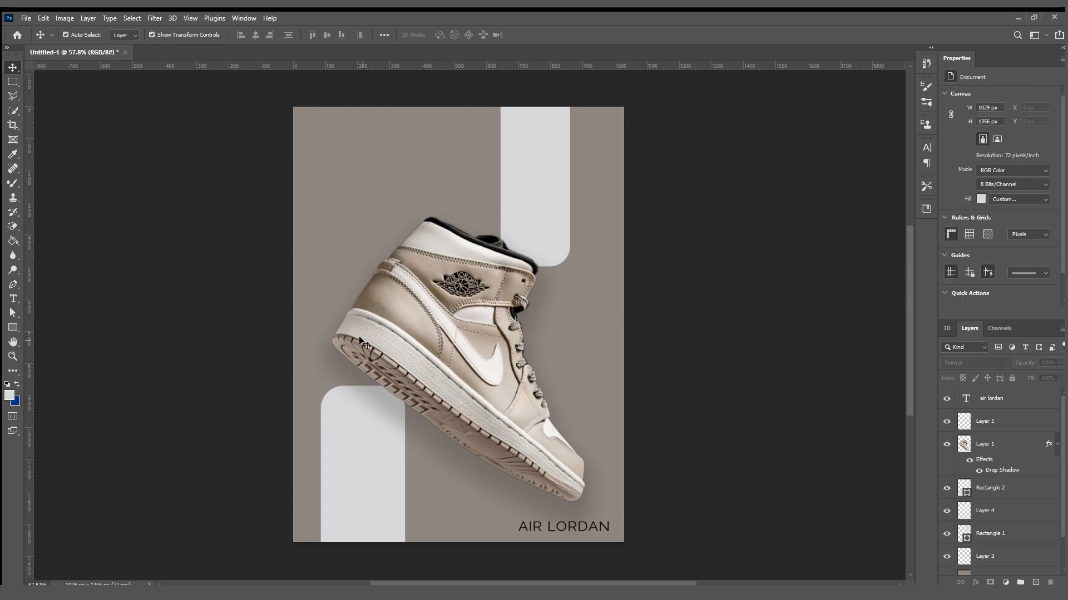
Add a new text line reading "nike" in the poster's empty upper-left area.
click(12, 298)
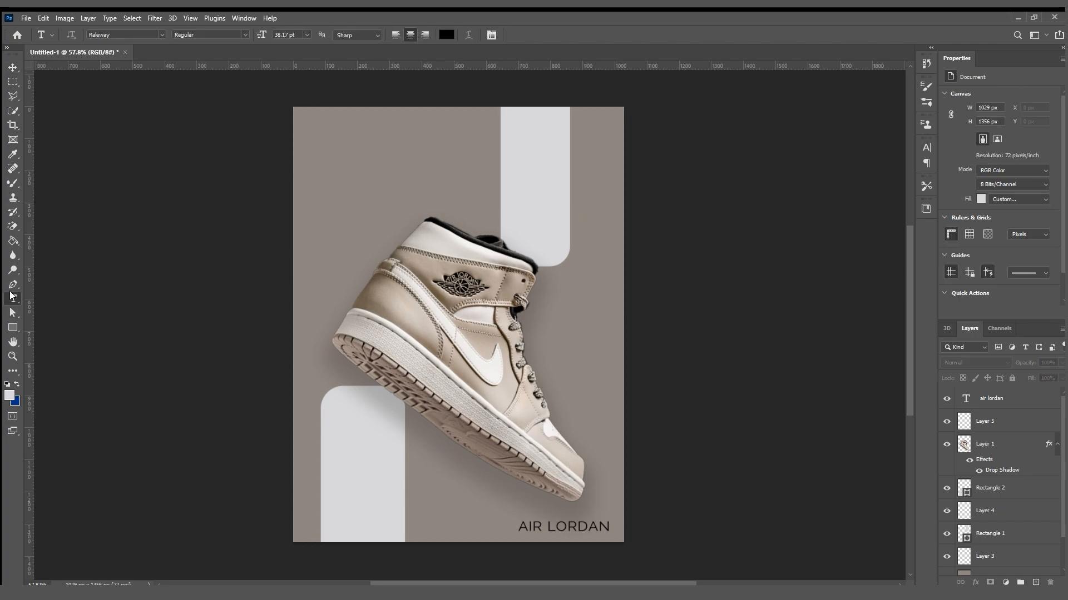
click(337, 175)
key(BackSpace)
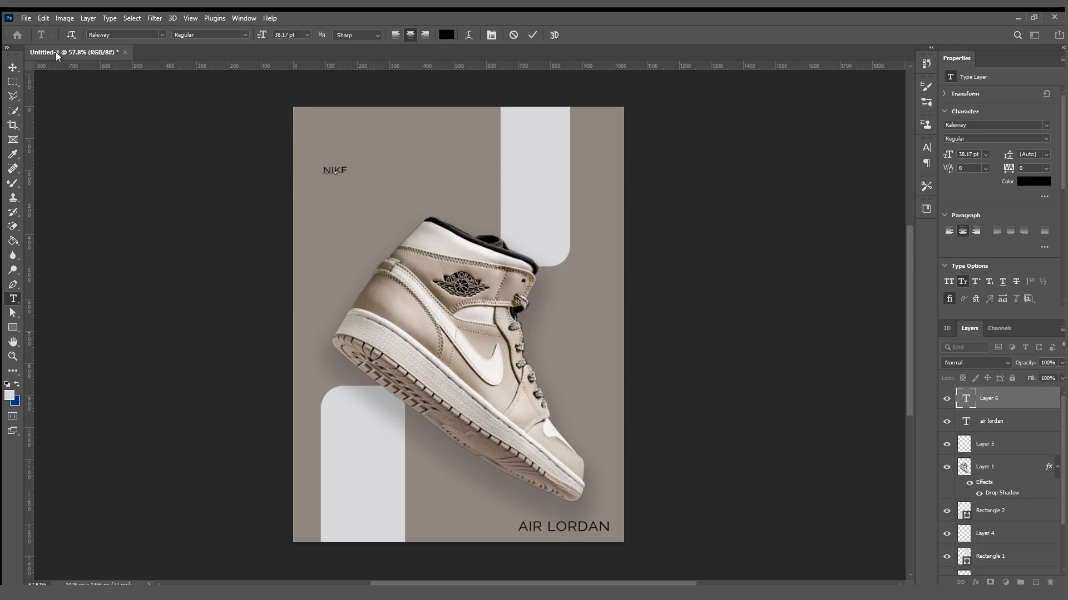
click(13, 67)
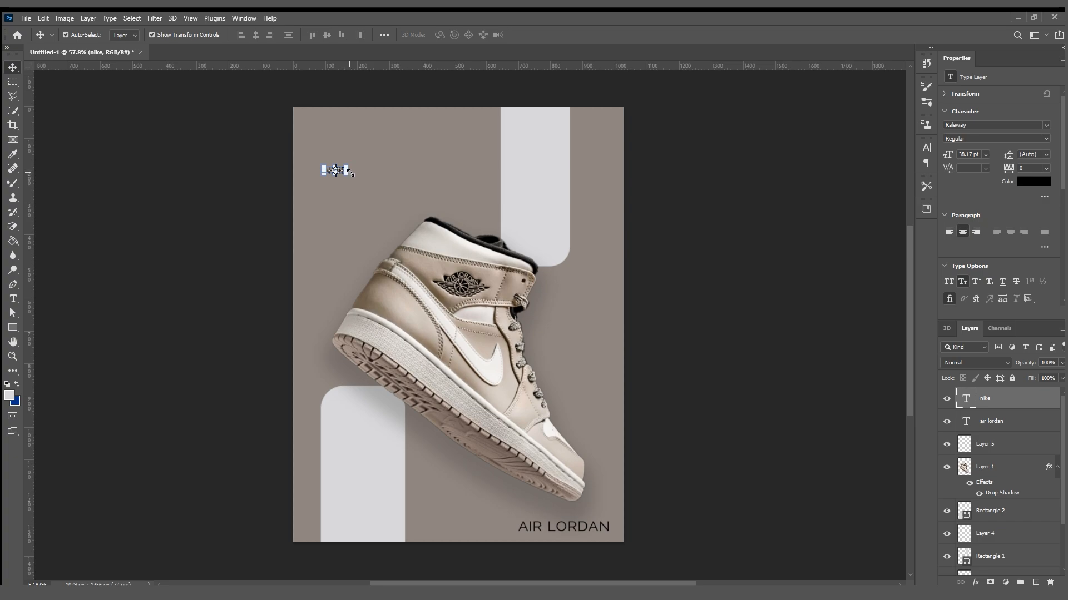
Enlarge the "nike" text to about 419.47 pt and shift it toward the poster's left edge above the sneaker.
drag(349, 171, 594, 172)
drag(527, 175, 485, 173)
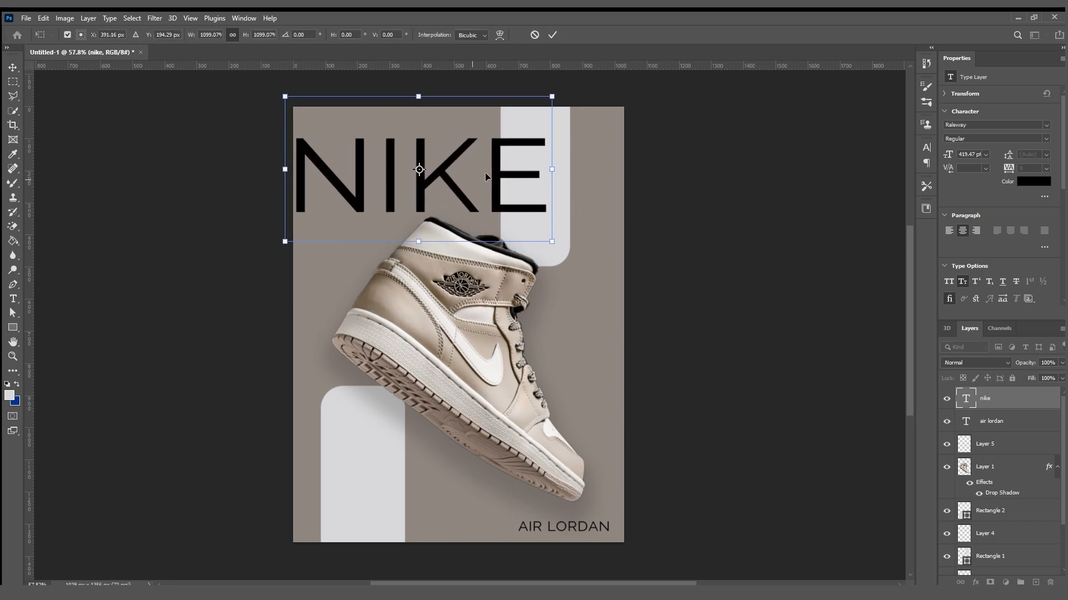
click(552, 34)
Change the font of the "nike" headline to Impact.
click(1046, 125)
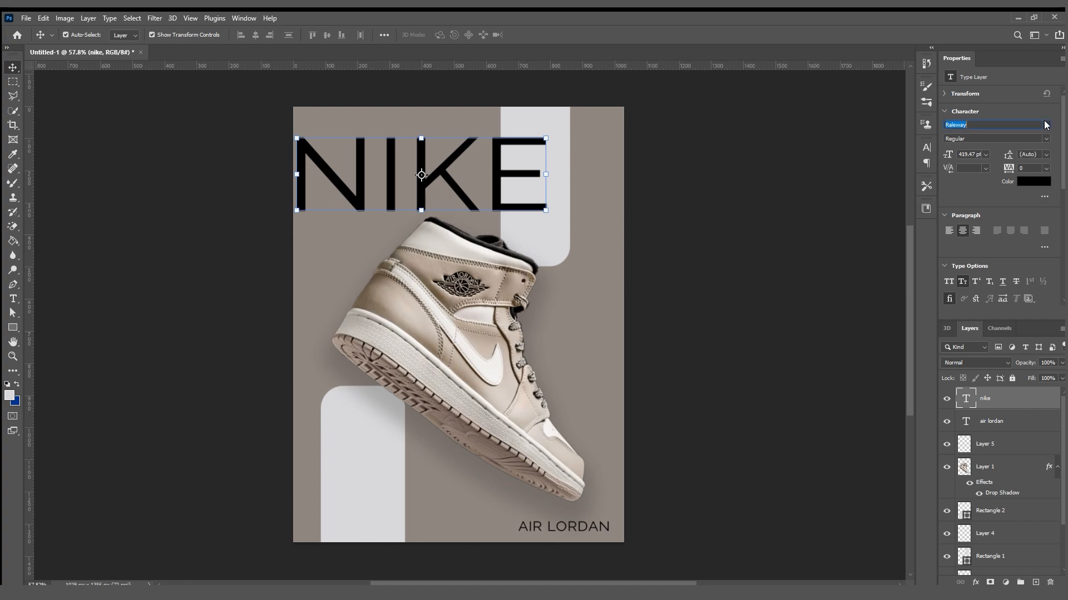
click(973, 165)
click(727, 221)
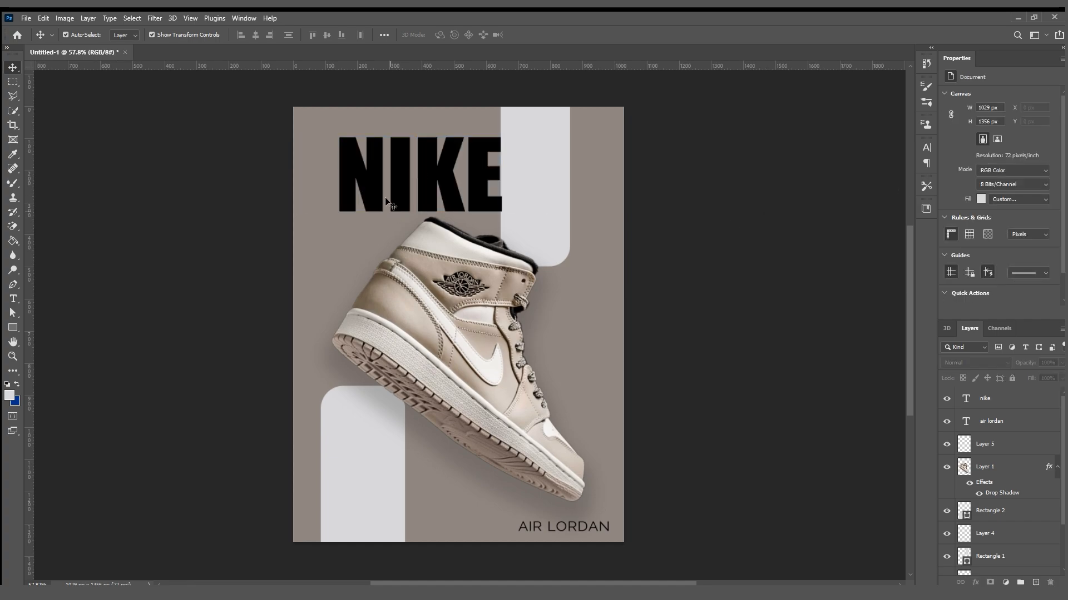
Enlarge the "nike" headline to 139.67% (585.87 pt), spanning from the poster's left edge into the upper light grey rectangle.
drag(334, 174, 320, 173)
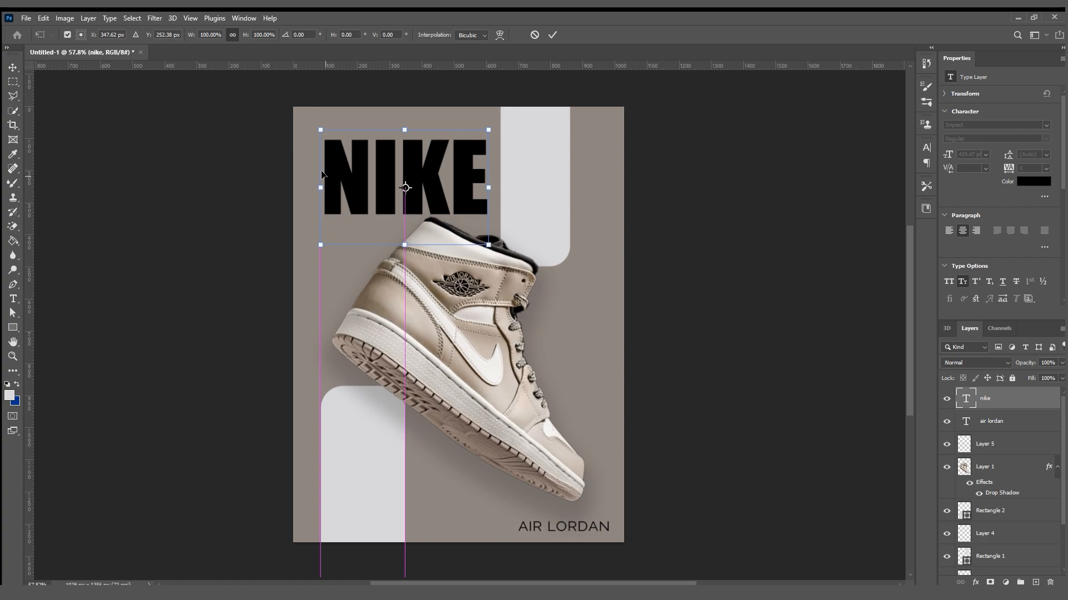
drag(489, 185, 454, 191)
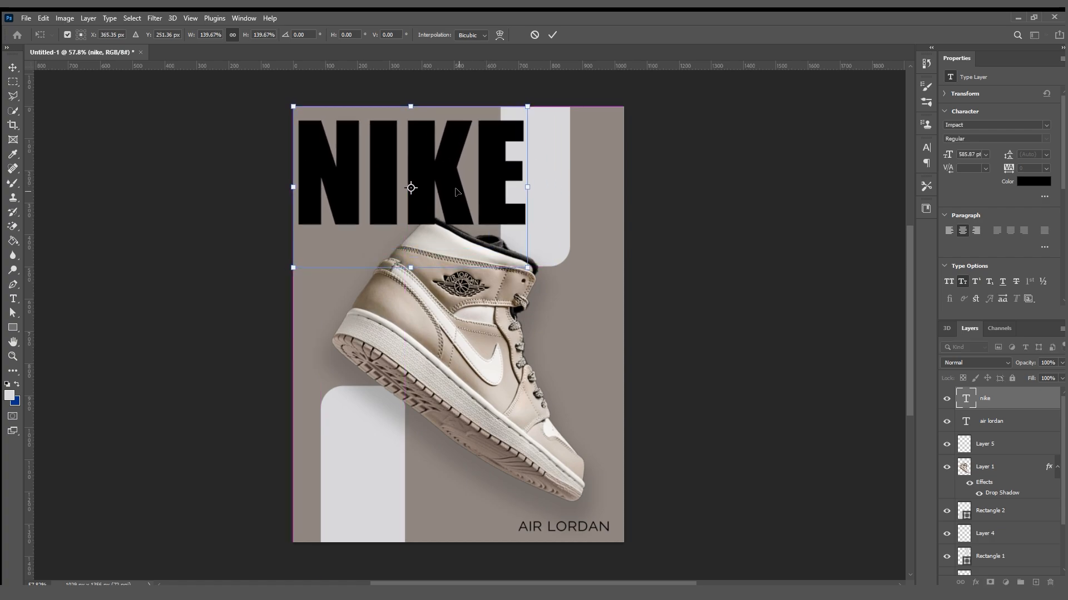
click(552, 35)
Rotate the sneaker by -2° and shift it down below the headline, keeping it horizontally centred on the poster.
click(461, 283)
drag(454, 277, 450, 287)
mouse_move(593, 518)
mouse_down()
mouse_move(603, 503)
mouse_move(594, 513)
mouse_up()
drag(520, 441, 520, 448)
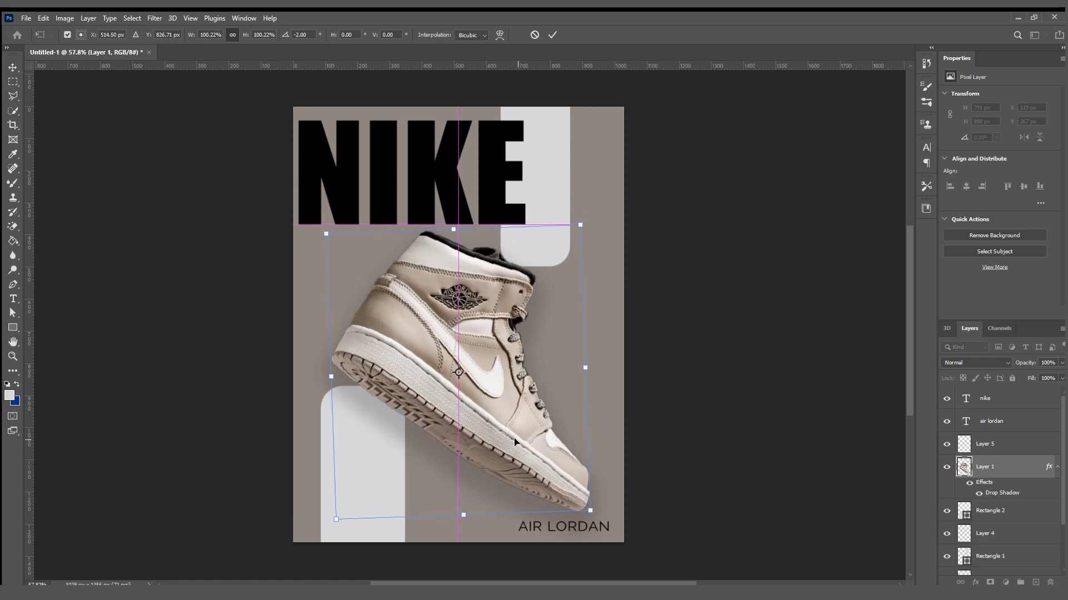
click(552, 35)
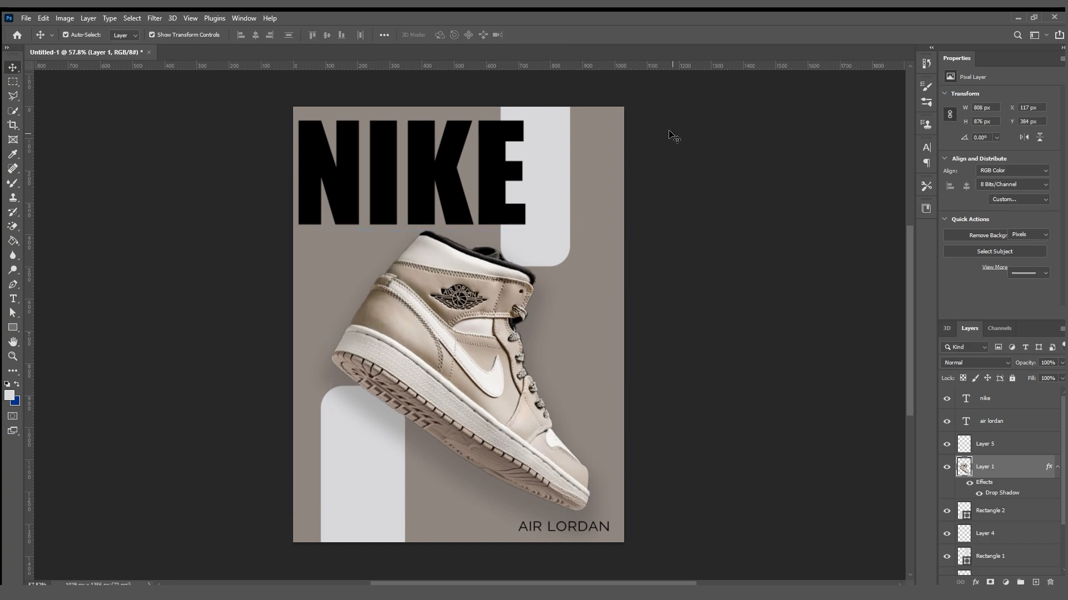
Scale down the "nike" headline so it ends just before the upper light grey rectangle.
click(516, 178)
drag(521, 172, 442, 177)
click(552, 35)
Move the sneaker back up to sit just below the headline, horizontally centred on the poster.
click(551, 311)
drag(551, 312, 546, 299)
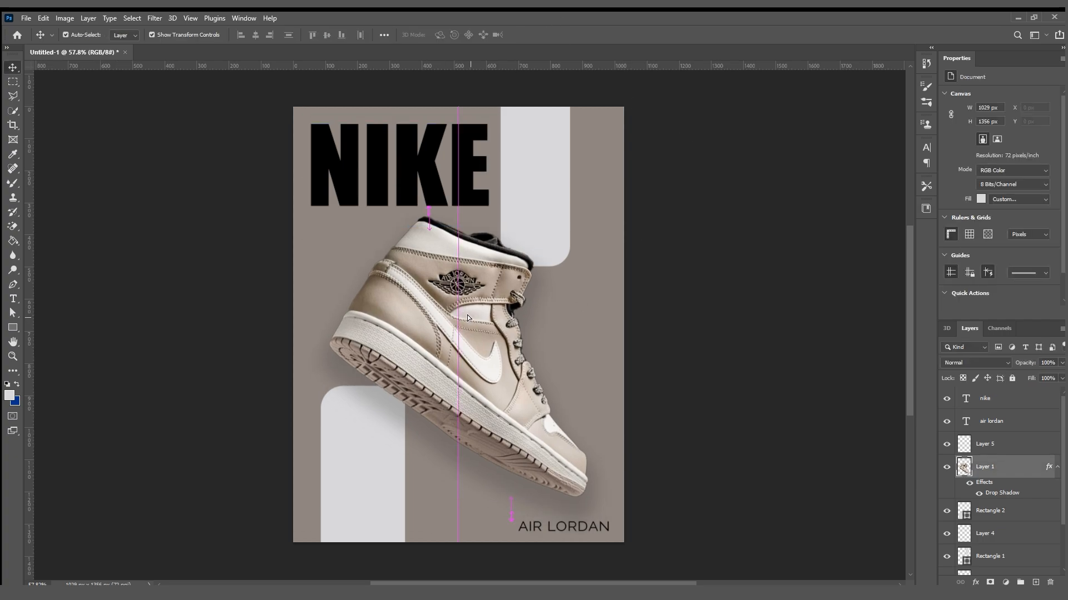
click(658, 314)
Scale the "nike" headline to 112.59% (517.15 pt), filling the space between the poster's left edge and the upper rectangle.
click(393, 169)
drag(309, 165, 298, 167)
mouse_move(476, 178)
mouse_down()
mouse_move(500, 178)
mouse_move(457, 183)
mouse_up()
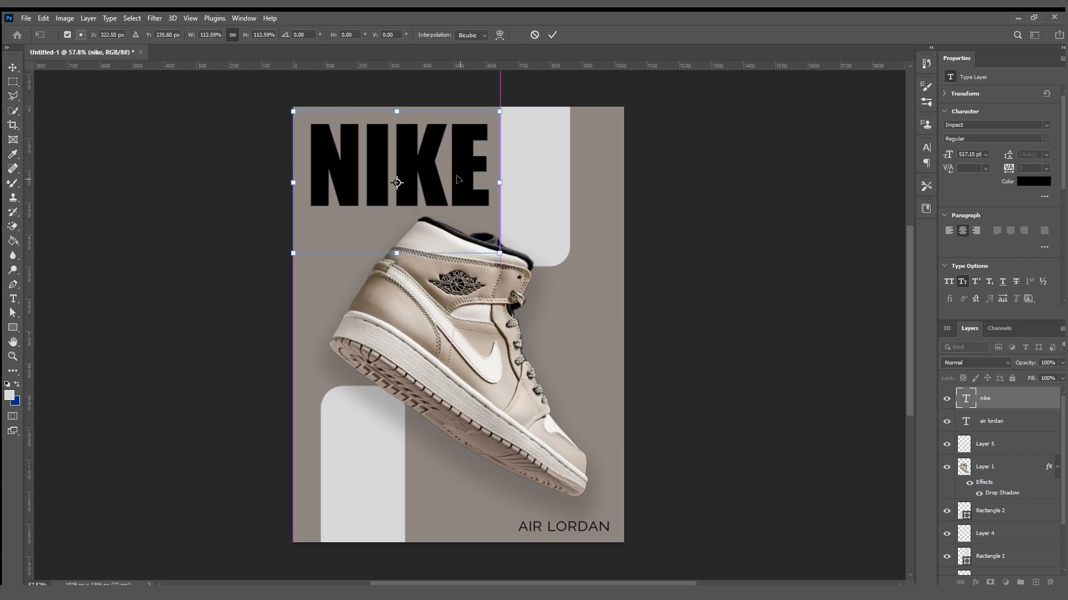
click(551, 35)
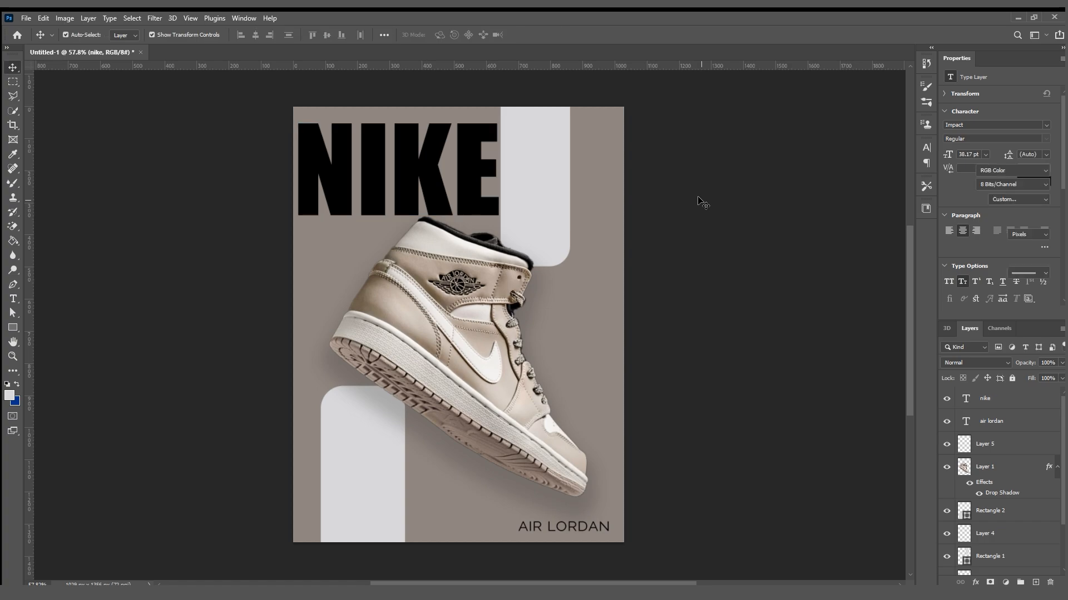
Shift the headline slightly up and right so the last letter just overlaps the upper light grey rectangle.
mouse_move(410, 172)
mouse_down()
mouse_move(415, 161)
mouse_move(402, 165)
mouse_up()
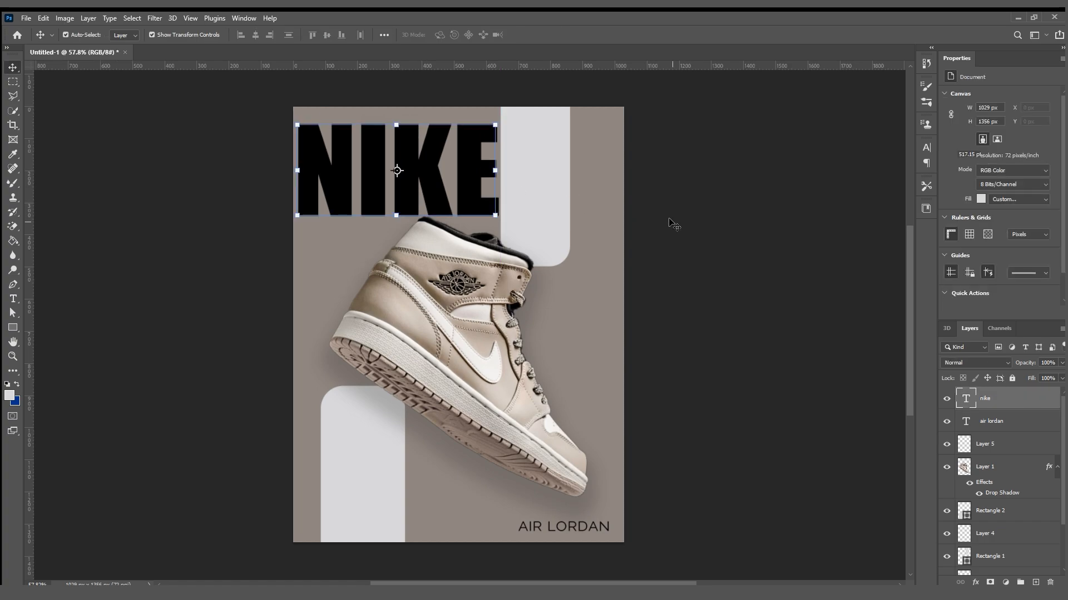
click(671, 222)
drag(410, 320, 412, 321)
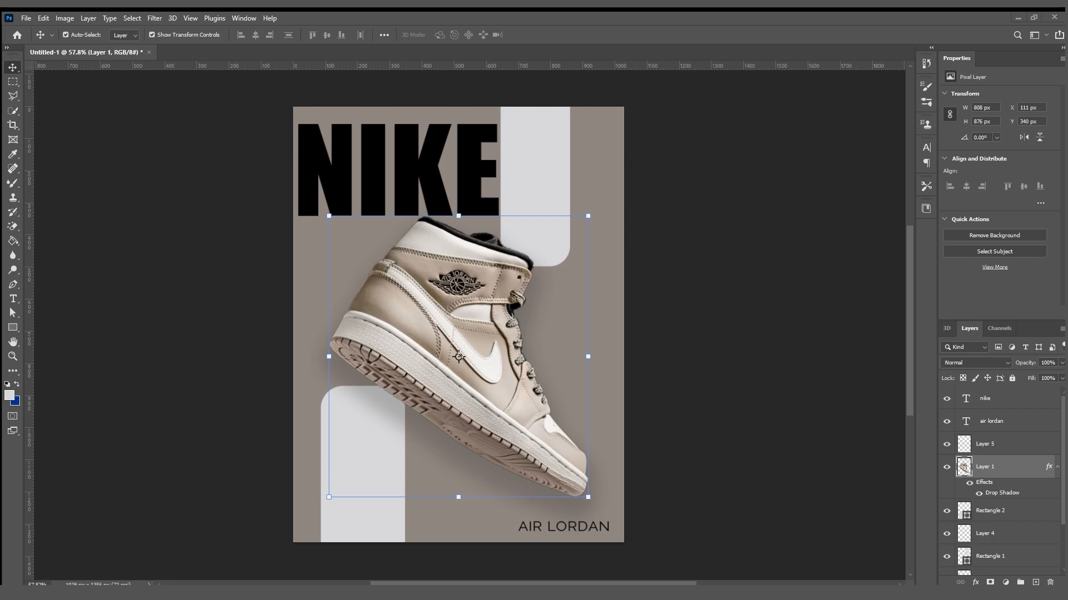
click(695, 355)
drag(430, 154, 431, 156)
click(662, 254)
drag(371, 191, 375, 191)
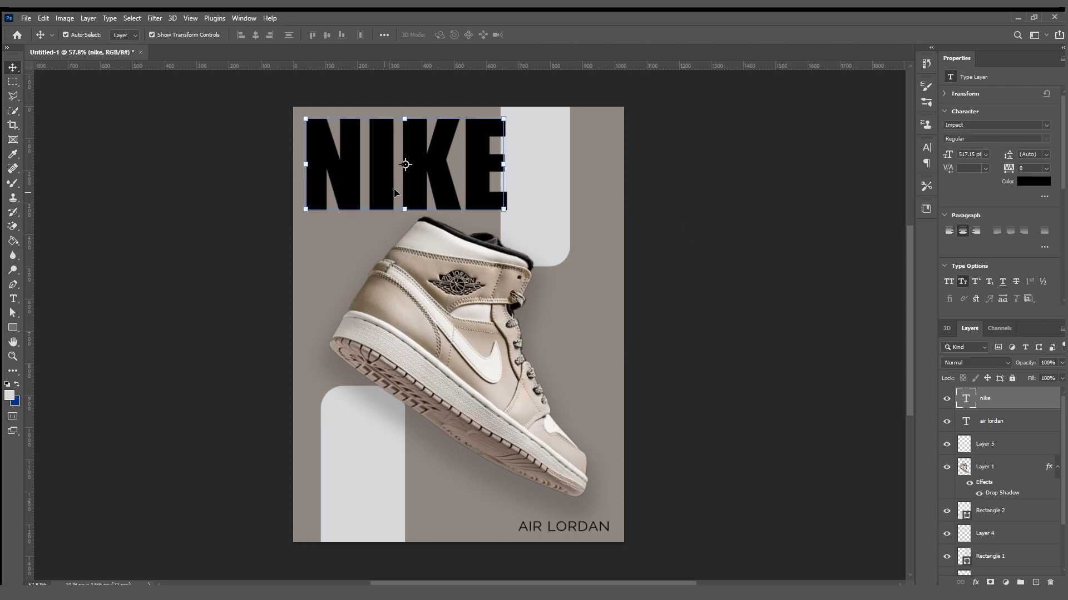
click(739, 198)
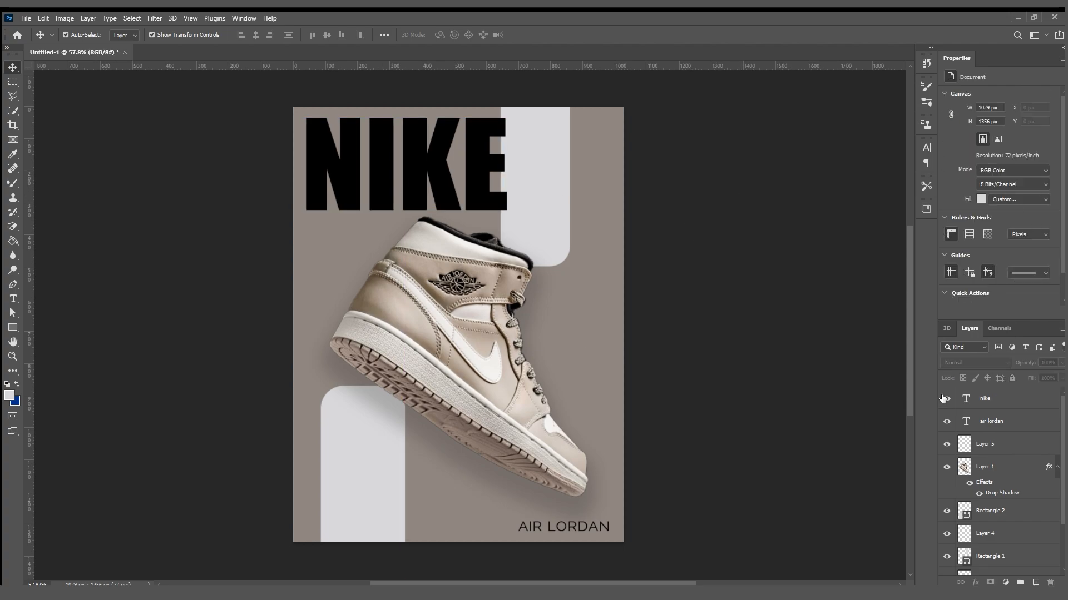
Try light grey and taupe on the "nike" headline, settling on the near-black brown sampled from the sneaker's ankle logo.
click(1003, 400)
key(i)
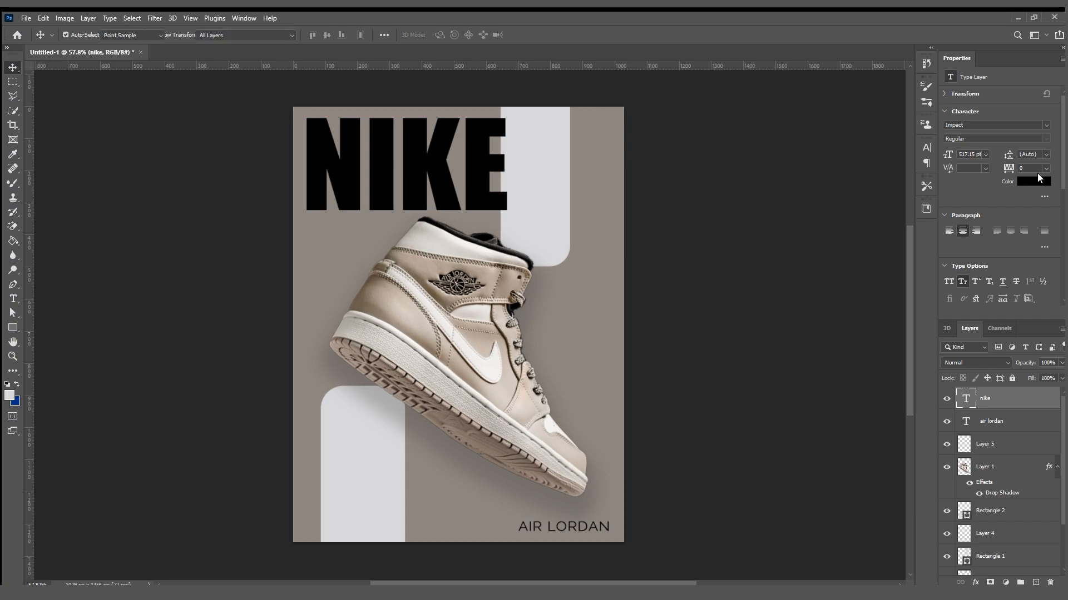
key(alt+BackSpace)
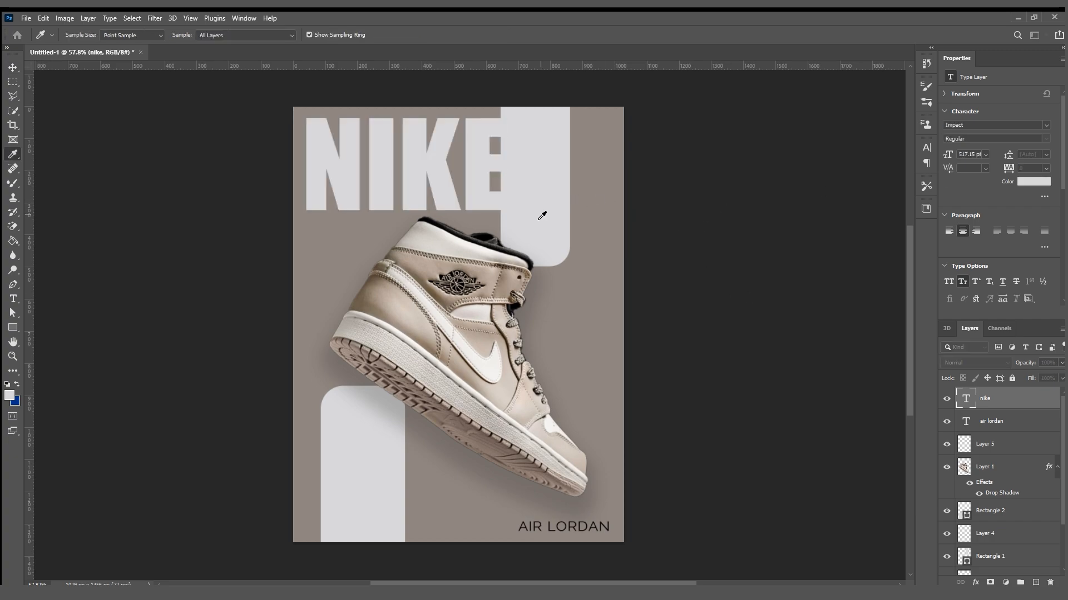
click(476, 216)
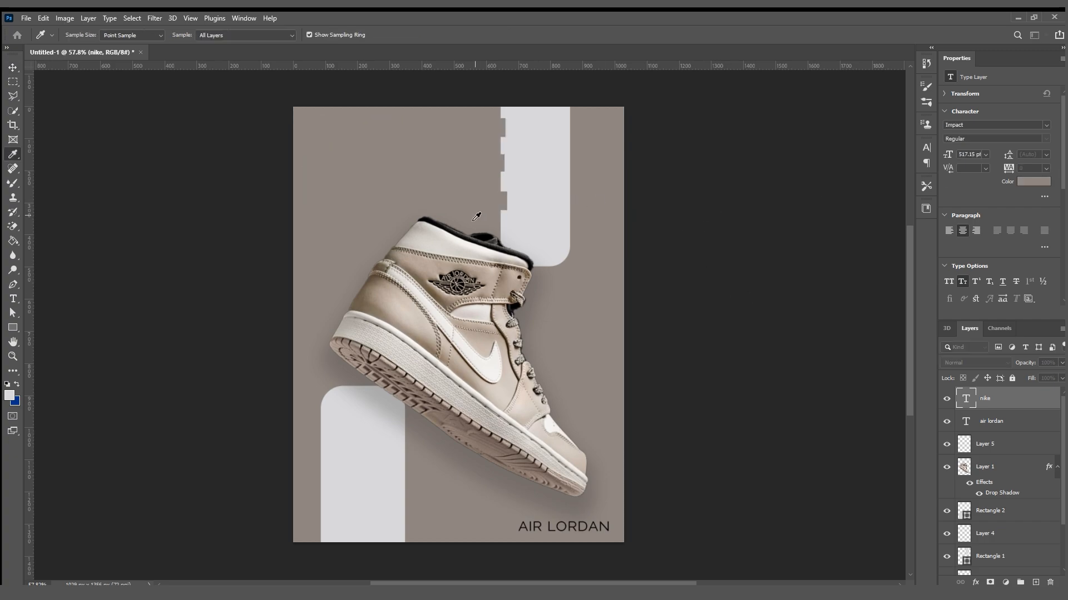
click(454, 279)
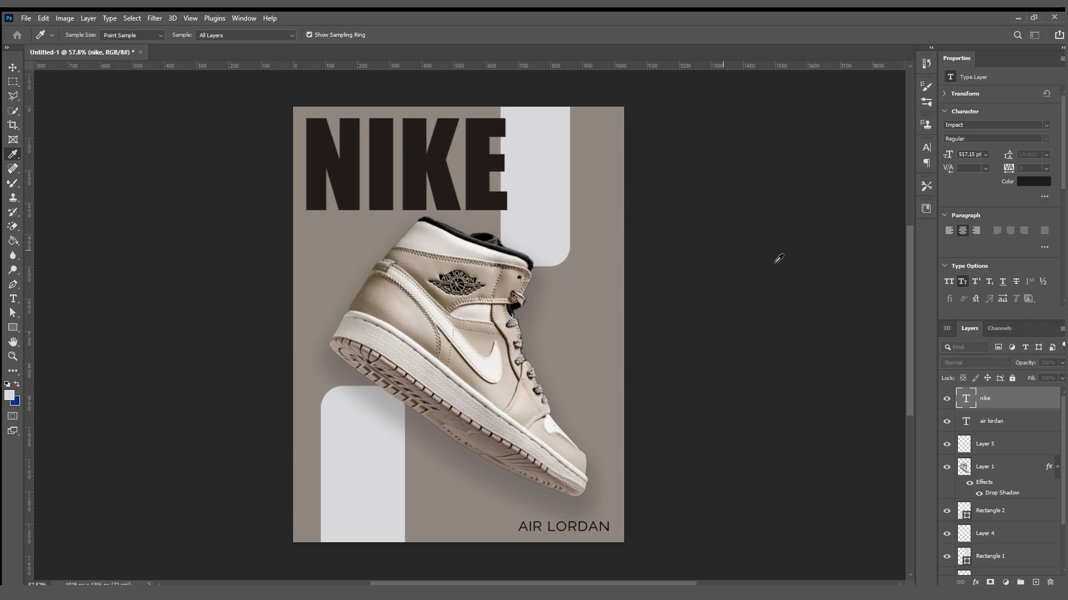
Nudge the recoloured headline slightly left toward the poster's edge.
key(v)
click(667, 242)
drag(419, 167, 419, 172)
click(192, 228)
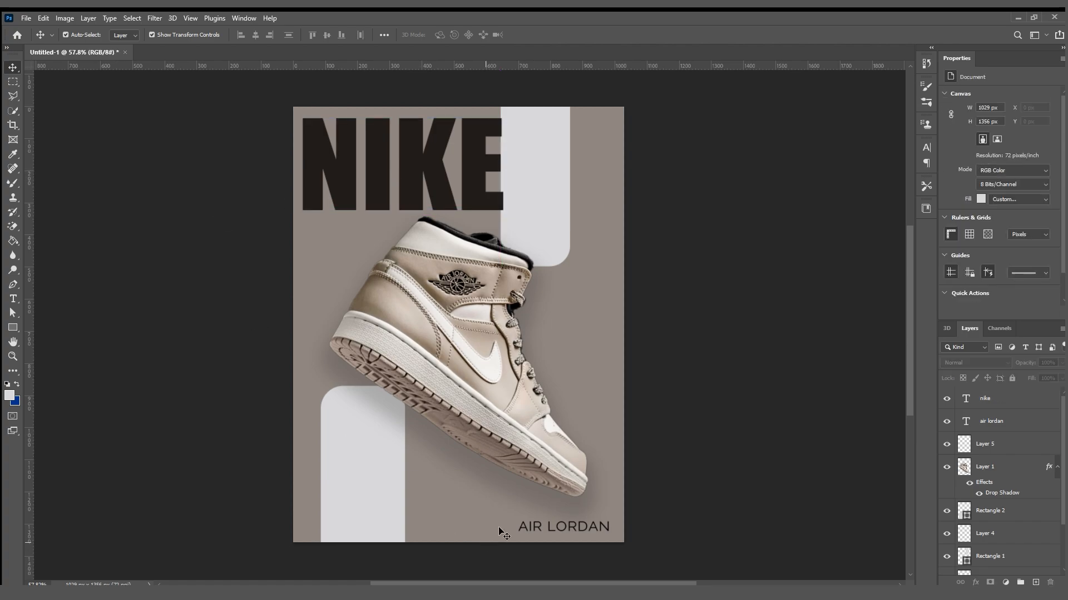
Raise the "AIR LORDAN" caption slightly from the poster's lower edge.
drag(548, 527, 546, 521)
click(493, 438)
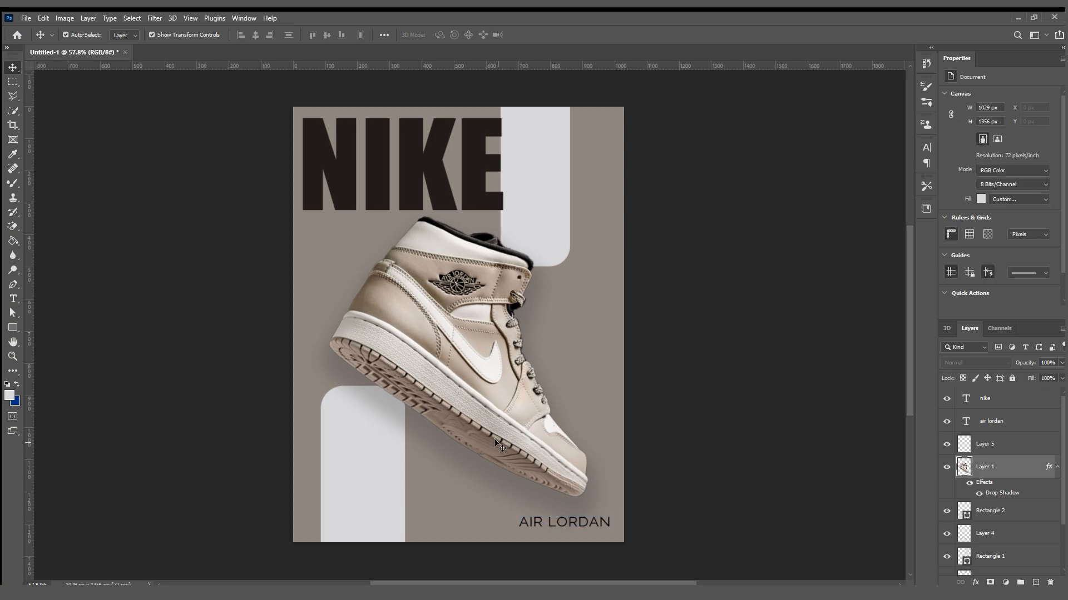
drag(495, 439, 495, 438)
click(191, 495)
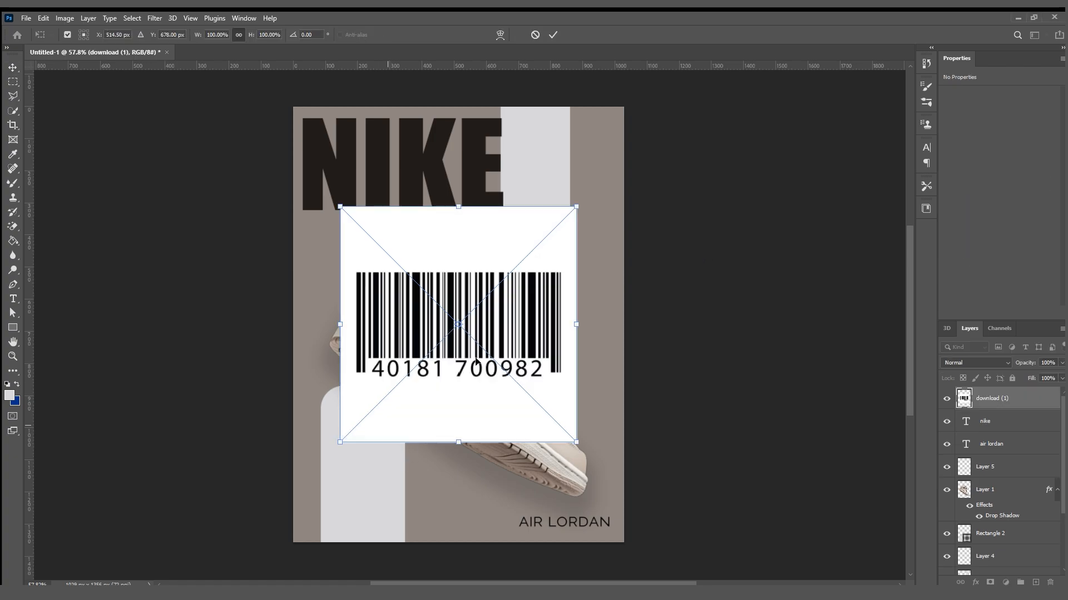
Place the barcode image "download (1)" over the lower part of the poster and set its blend mode to Linear Burn.
drag(473, 337, 442, 436)
click(553, 36)
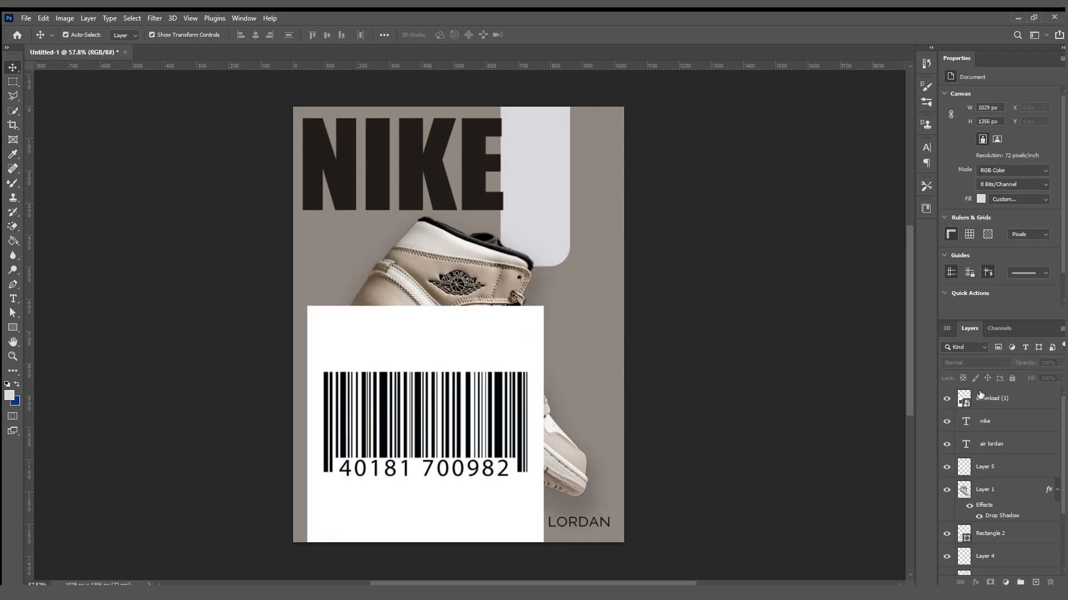
scroll(967, 359, down, 5)
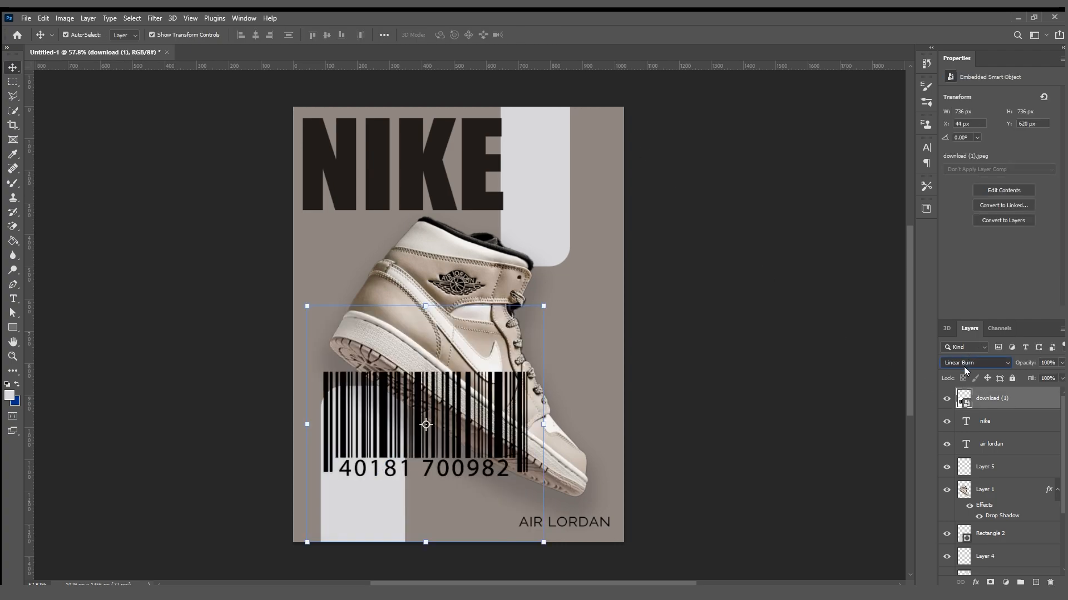
Scale the barcode to 25.51% and position it in the poster's lower-left corner, overlapping the lower light grey rectangle.
drag(543, 424, 342, 518)
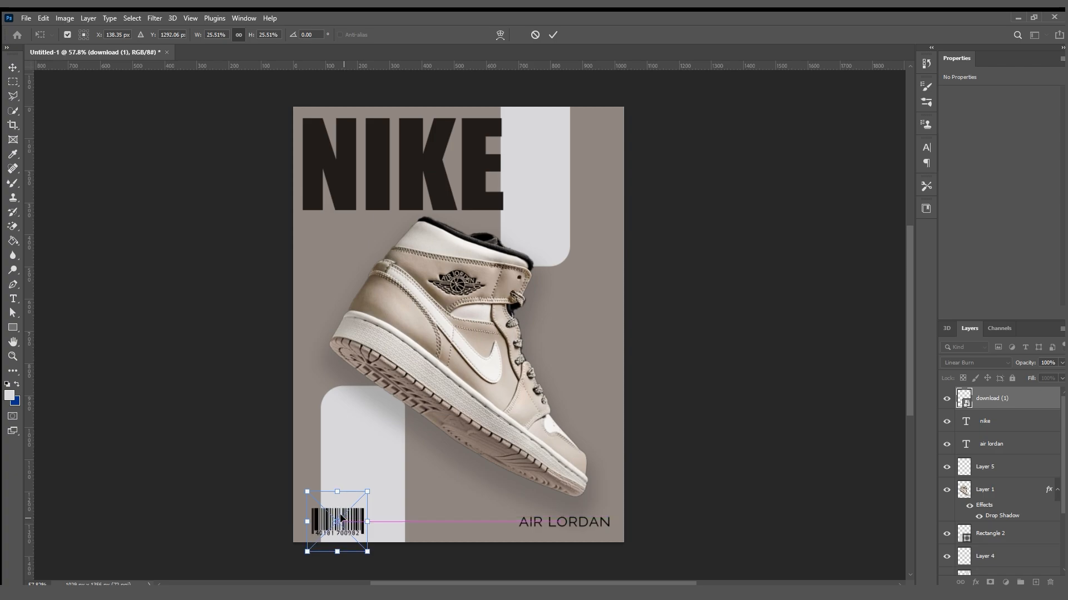
click(552, 35)
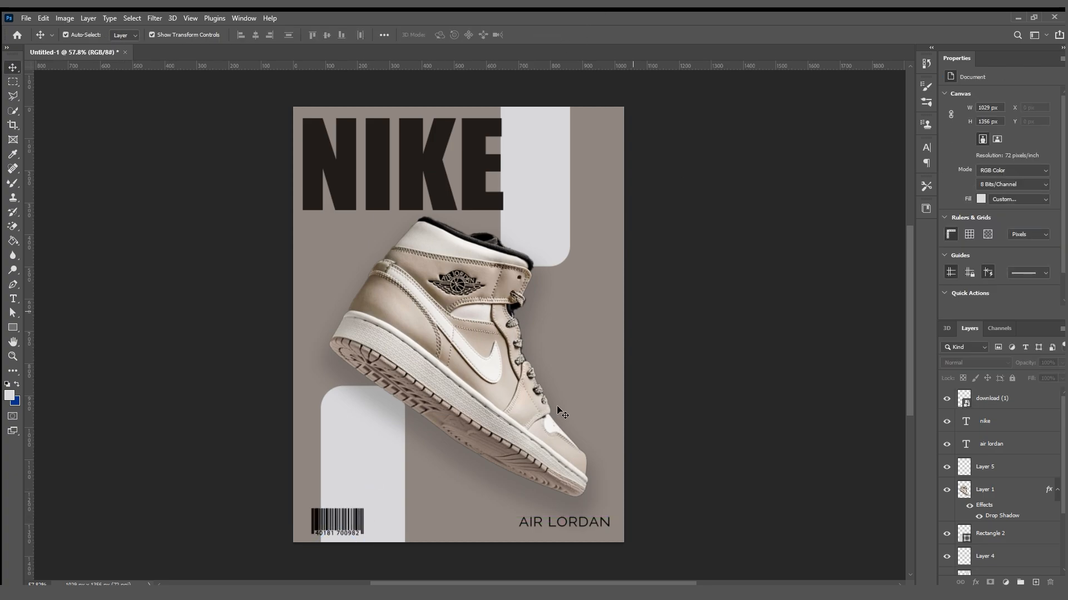
click(332, 508)
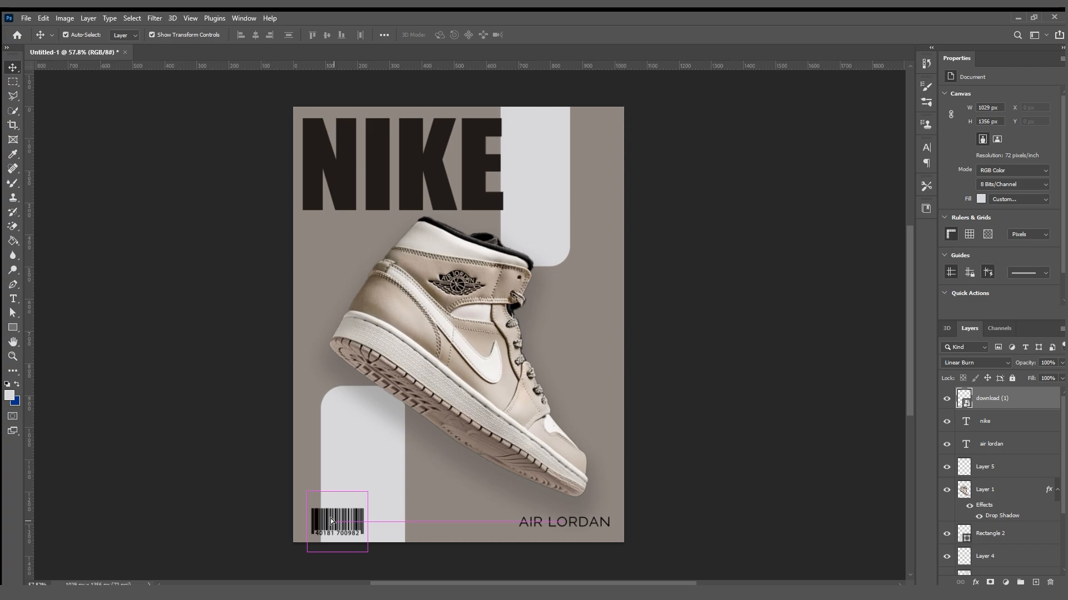
click(720, 398)
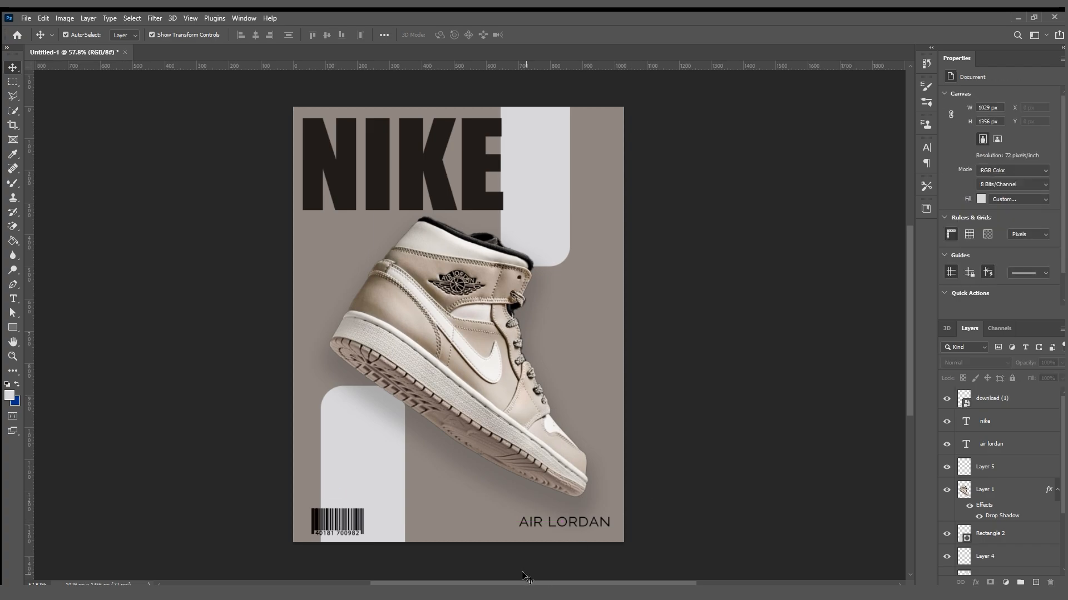
mouse_move(325, 502)
mouse_down()
mouse_move(342, 515)
mouse_move(324, 510)
mouse_up()
click(672, 452)
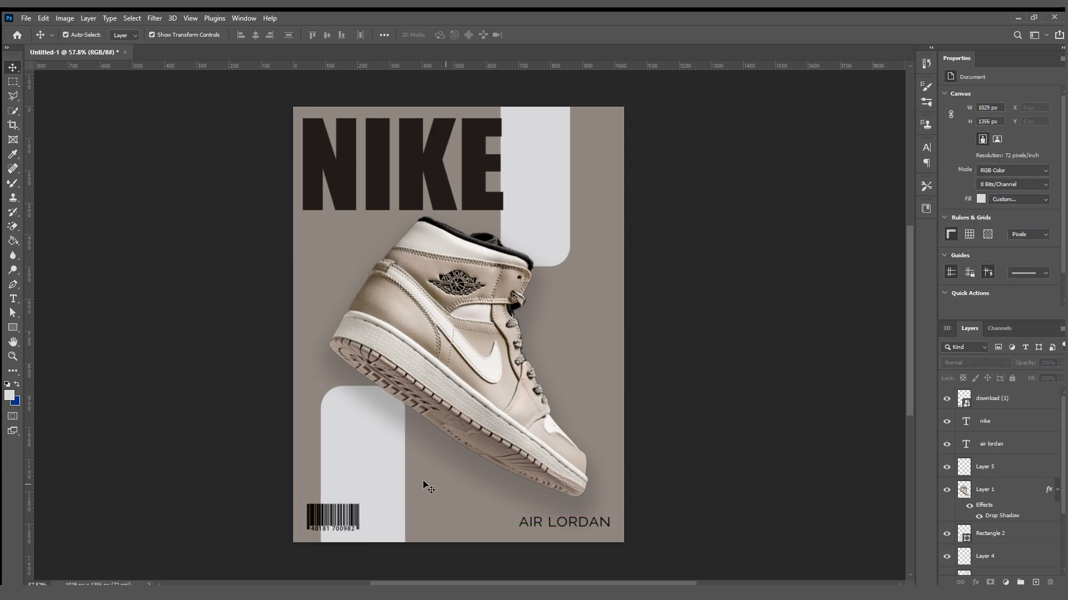
click(522, 422)
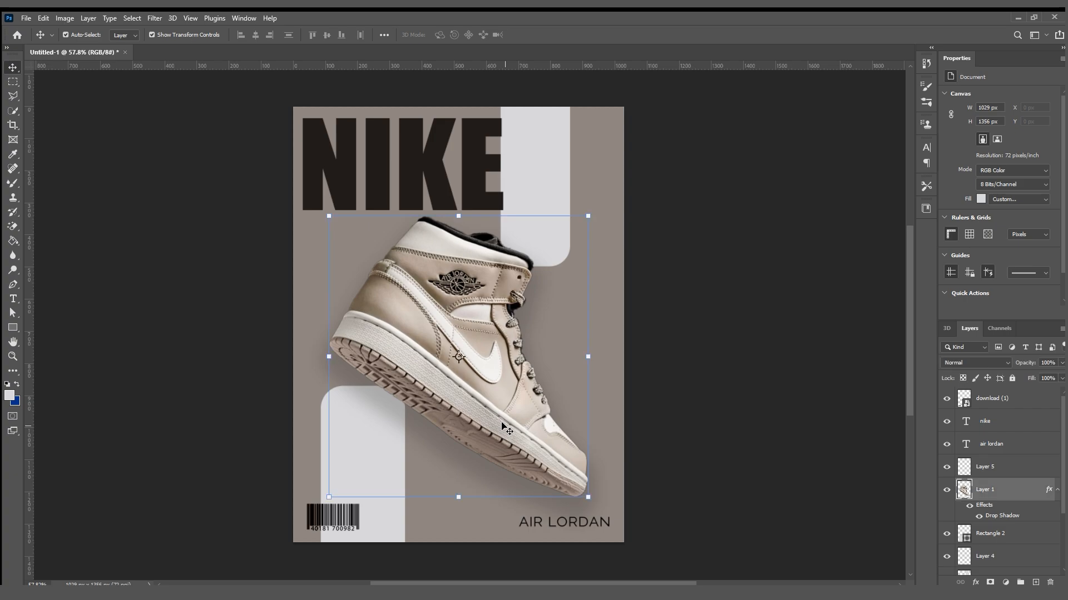
click(673, 468)
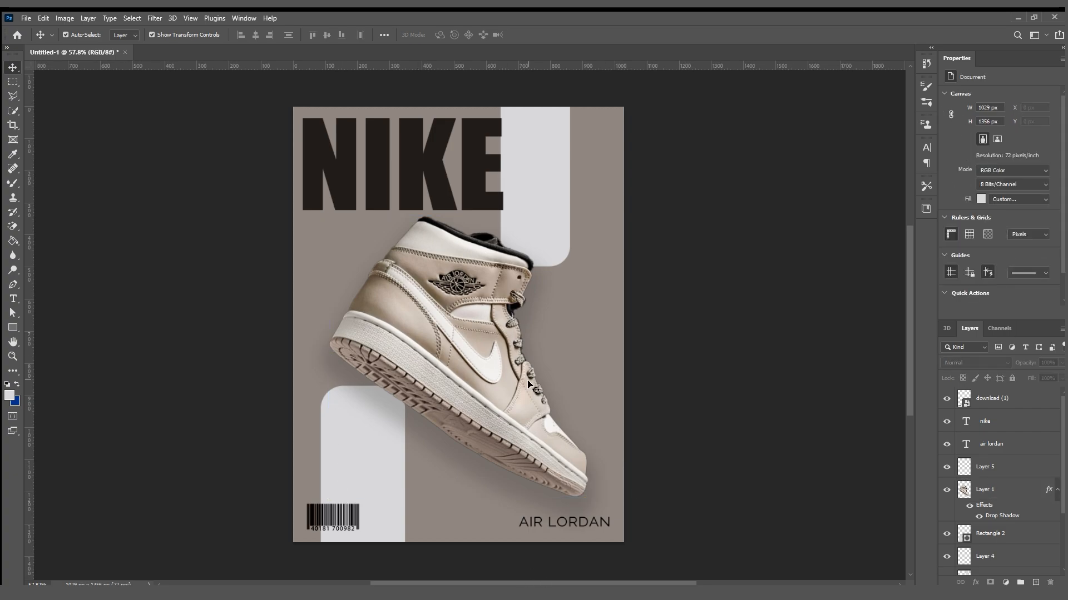
click(460, 392)
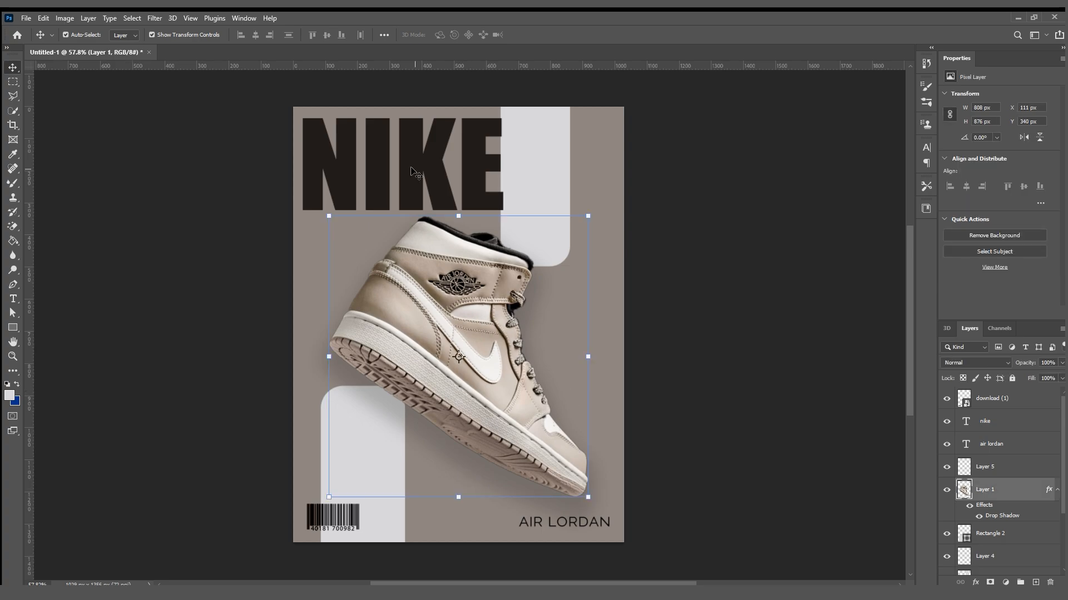
key(i)
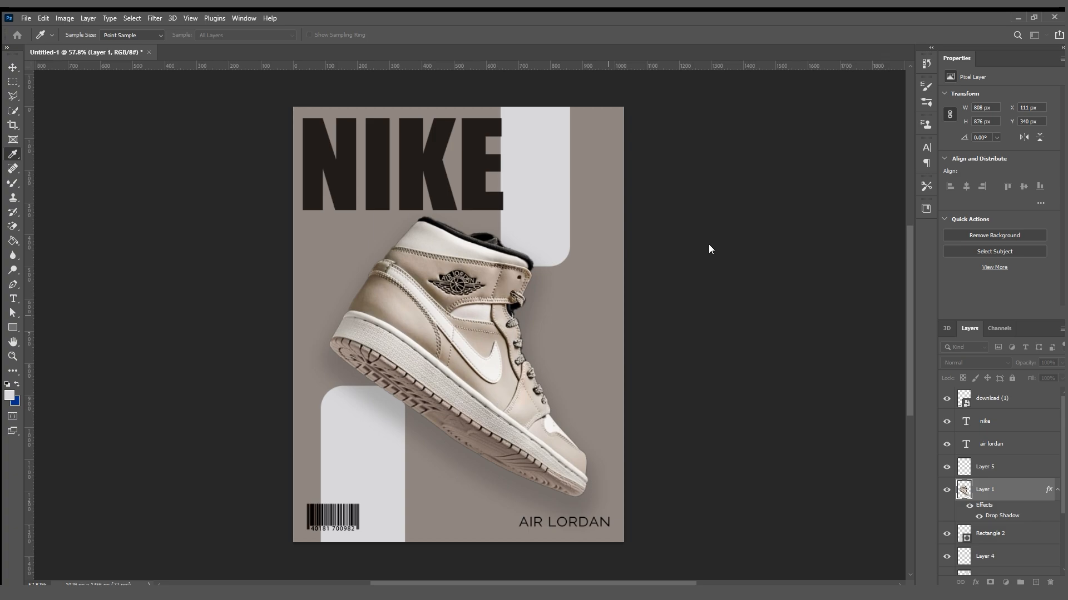
key(v)
Try the barcode on the upper rectangle, then return it to the lower-left corner, slightly closer to the poster's edge.
click(340, 519)
drag(336, 517, 556, 204)
drag(463, 379, 333, 518)
click(691, 370)
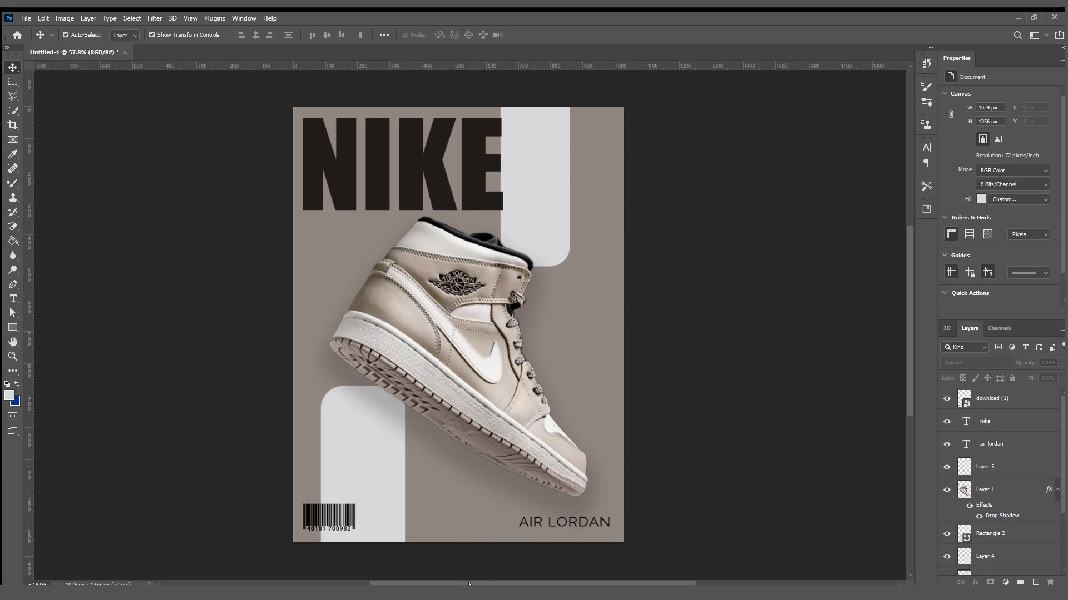
Raise the "AIR LORDAN" caption level with the barcode, and lower the "nike" headline to just above the sneaker.
drag(559, 522, 560, 517)
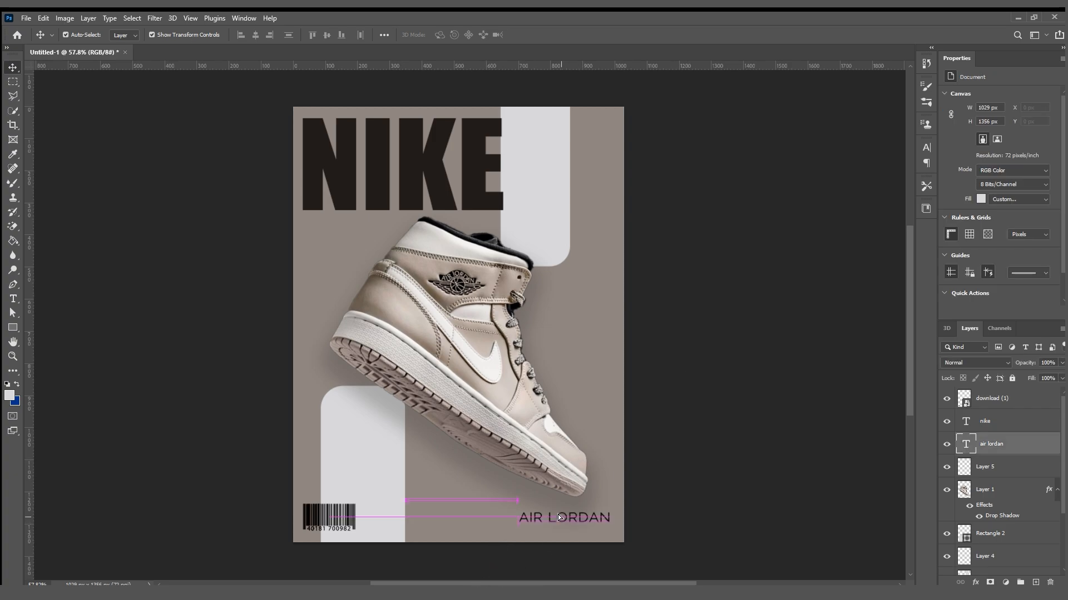
click(658, 498)
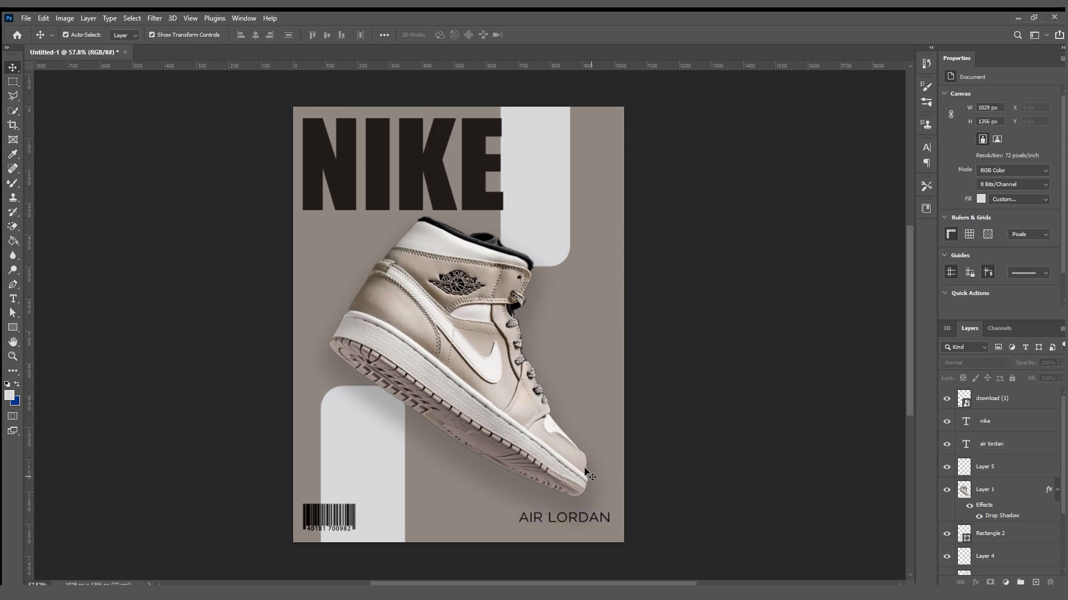
drag(440, 178, 435, 182)
drag(435, 182, 438, 183)
click(666, 331)
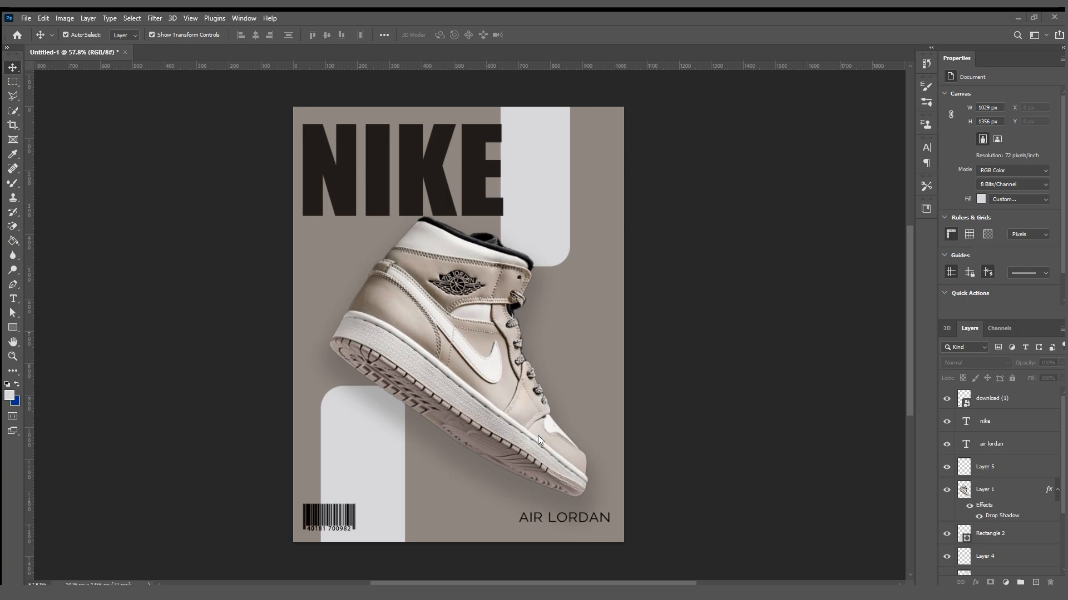
Place the "Nike logo" swoosh image on the poster and set its blend mode to Color Burn.
drag(585, 418, 409, 437)
click(553, 34)
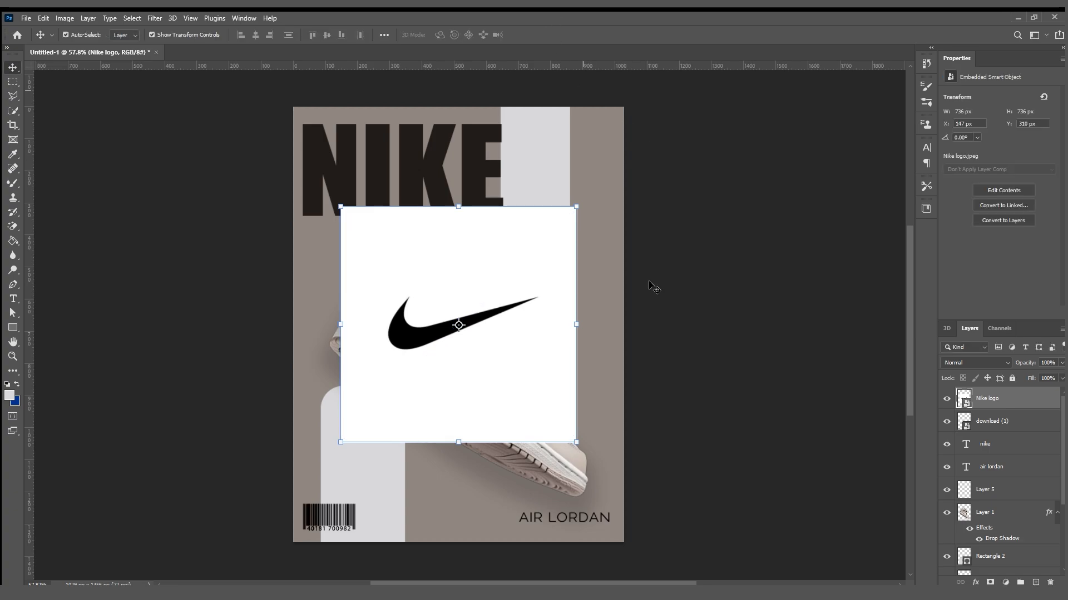
scroll(957, 362, down, 4)
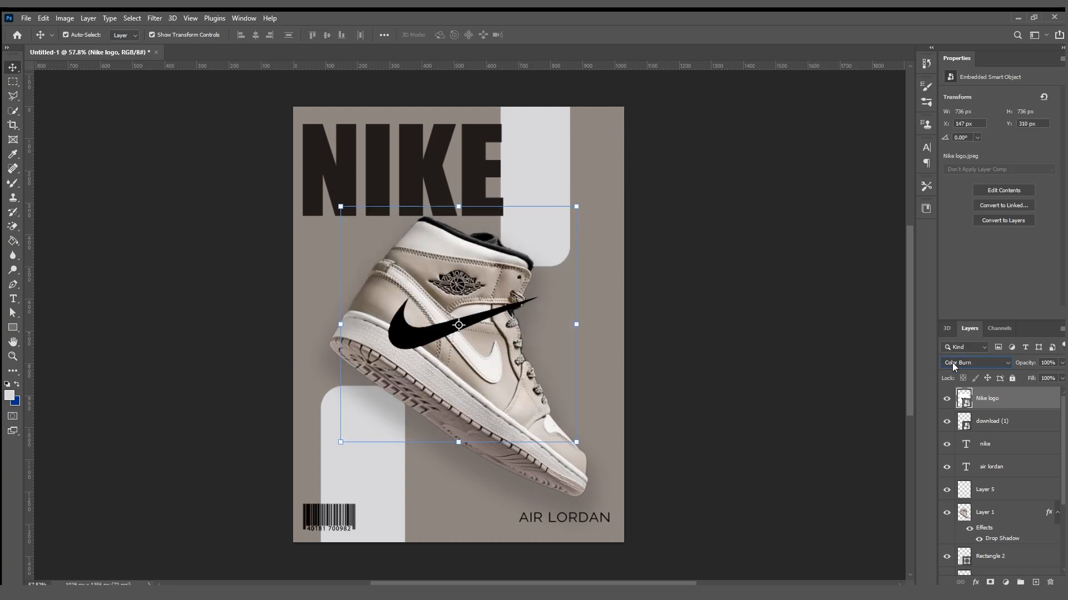
Scale the swoosh logo to 29.74% and place it just above the barcode, nudging the barcode slightly away from the poster's edge.
drag(589, 330, 341, 504)
click(553, 34)
click(732, 274)
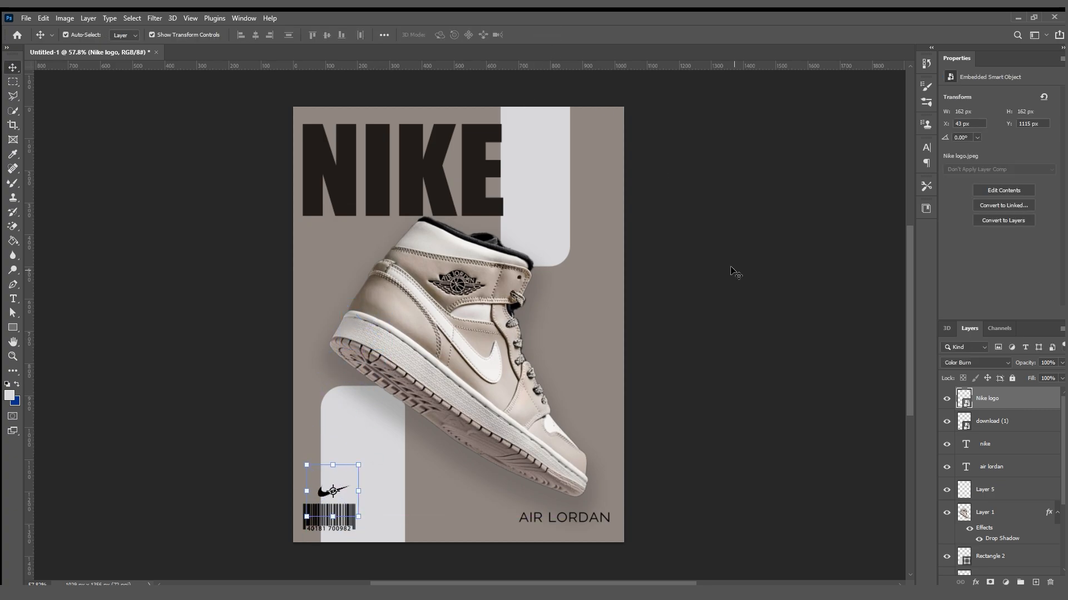
drag(331, 523, 334, 519)
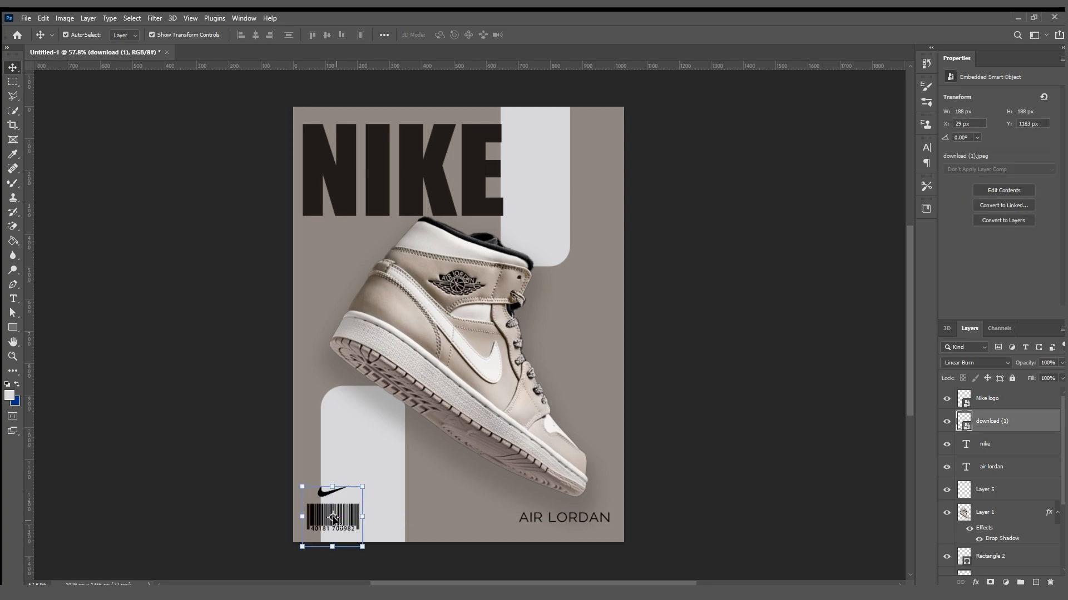
click(337, 491)
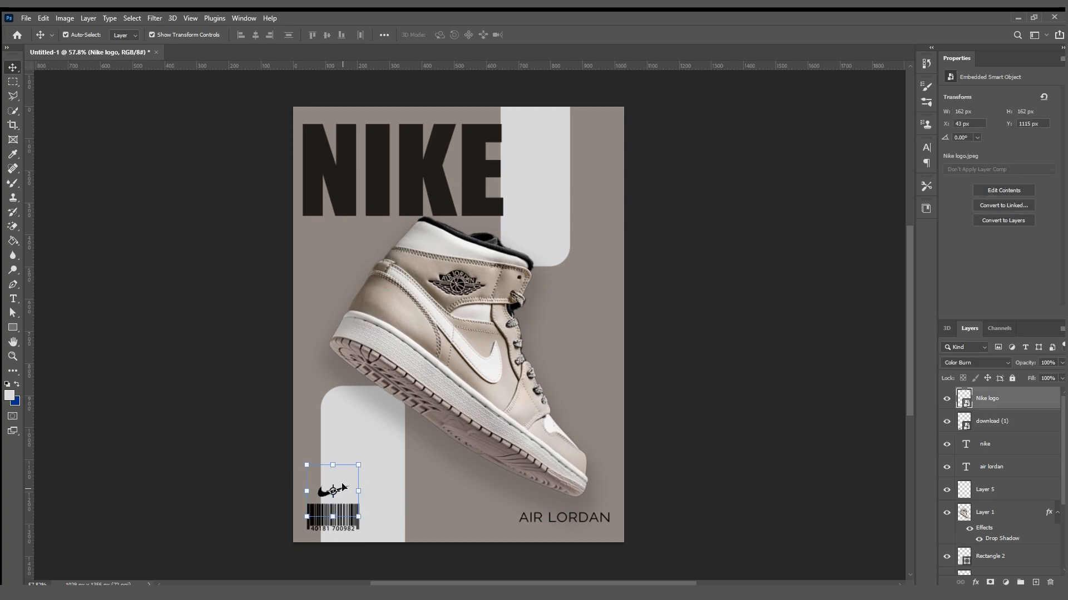
mouse_move(361, 495)
mouse_down()
mouse_move(379, 493)
mouse_move(346, 490)
mouse_up()
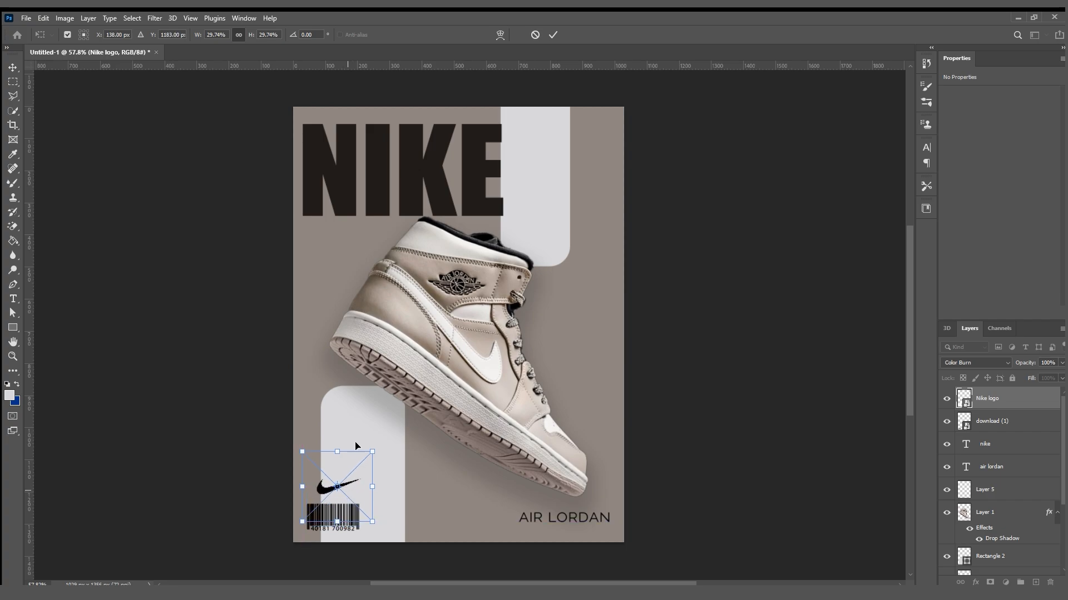
click(553, 35)
click(717, 283)
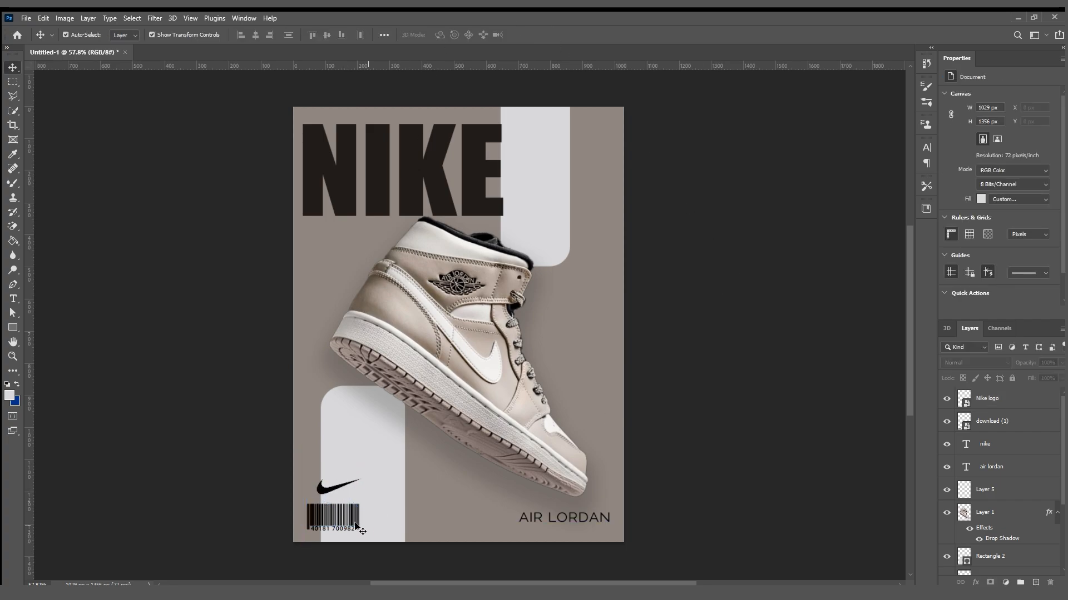
Try the swoosh on the upper rectangle, then in the lower-left corner of the poster with the barcode moved aside and hidden.
drag(335, 523, 542, 243)
click(664, 249)
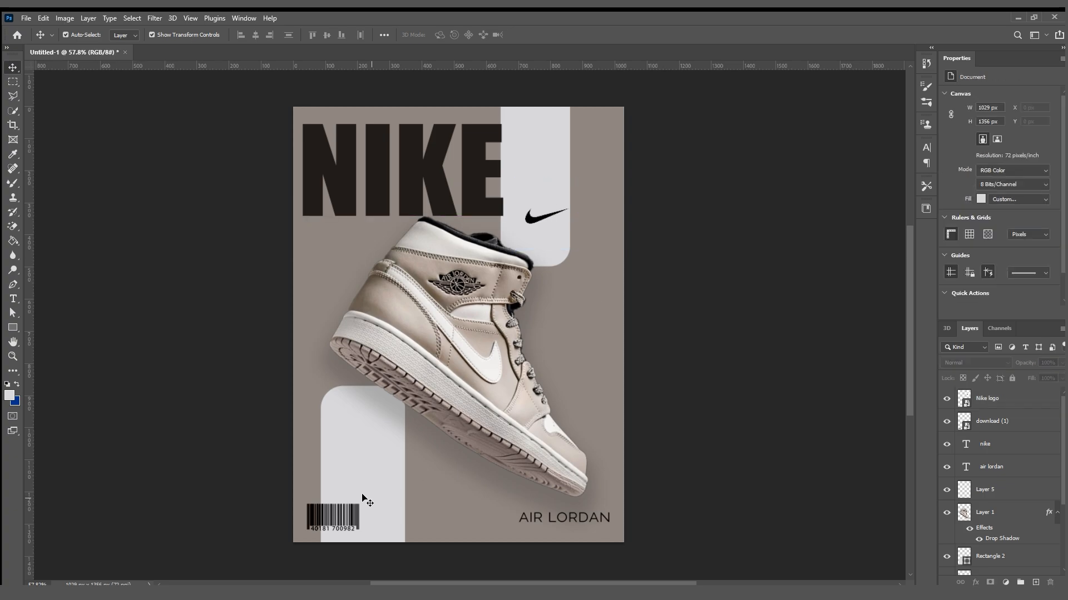
drag(329, 521, 442, 514)
drag(535, 215, 332, 517)
click(1023, 423)
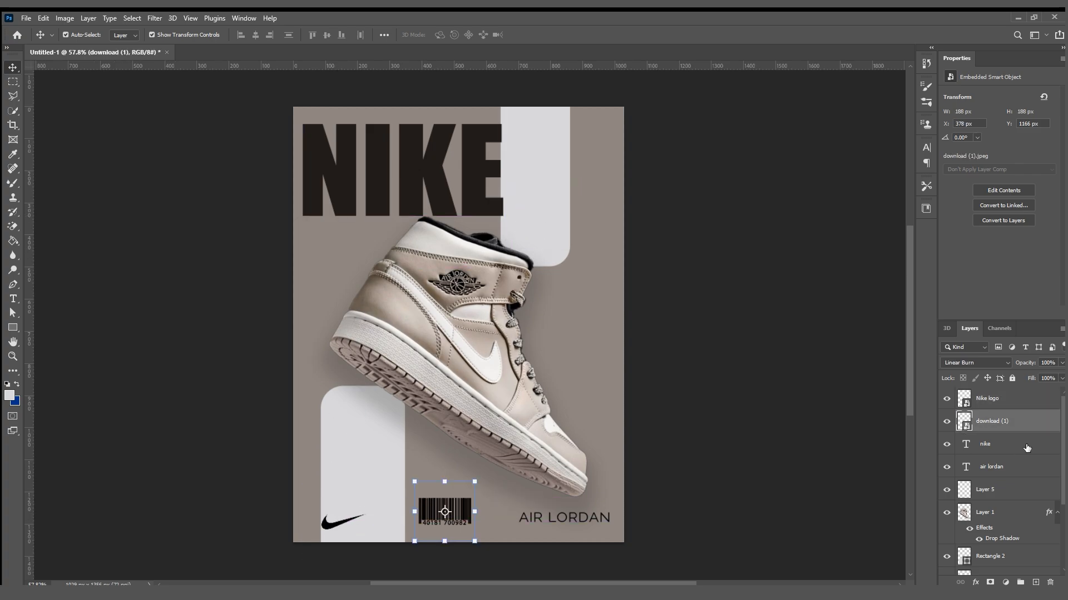
click(946, 421)
click(331, 522)
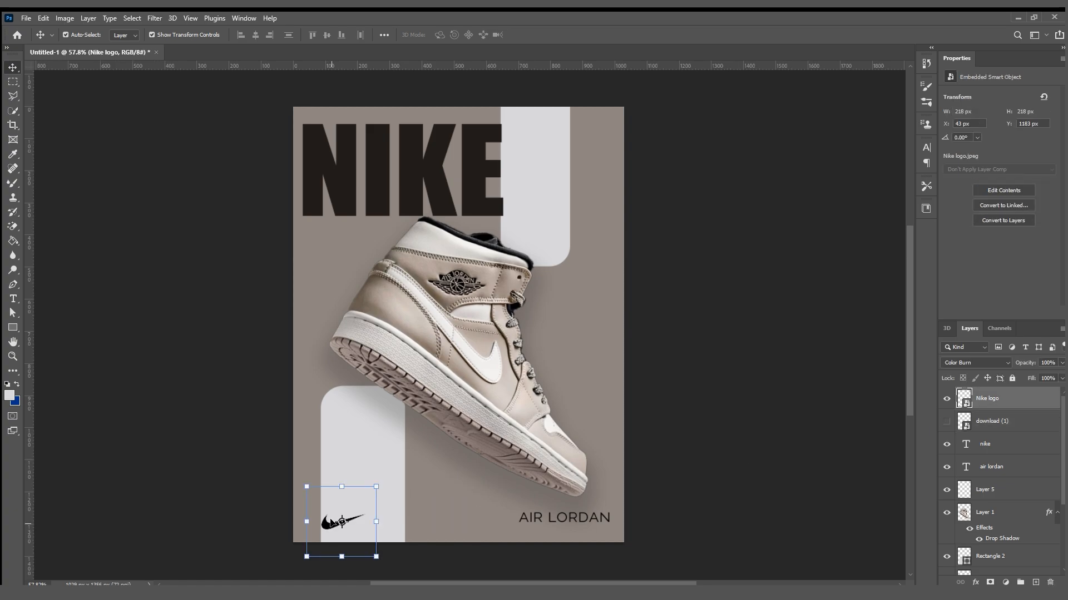
Show the barcode again in the poster's lower-left corner and move the swoosh to just above the "AIR LORDAN" caption.
click(946, 421)
click(947, 399)
drag(457, 509, 327, 516)
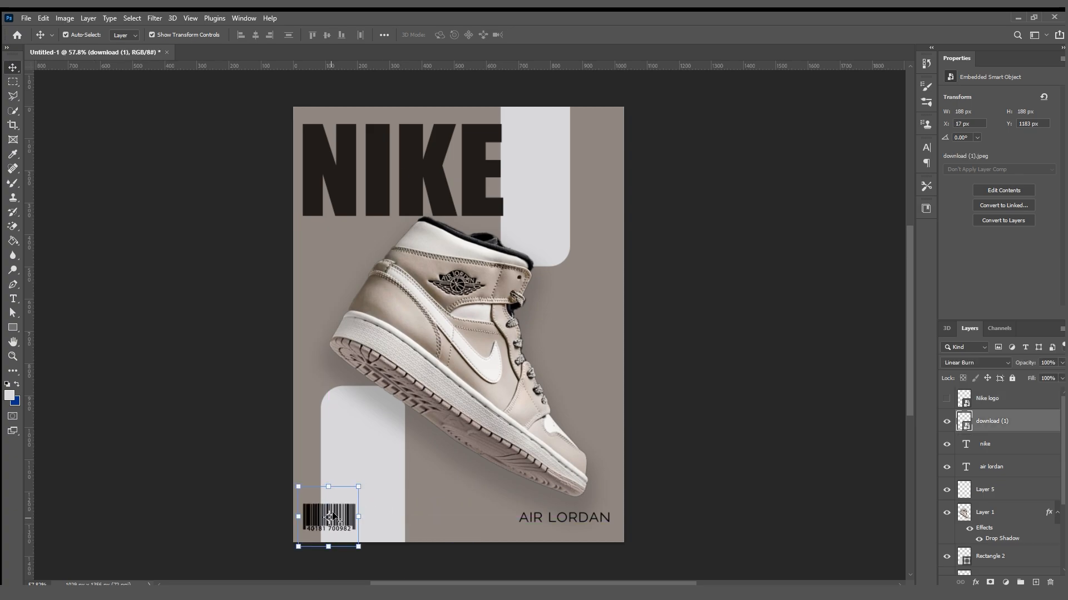
click(772, 445)
click(947, 399)
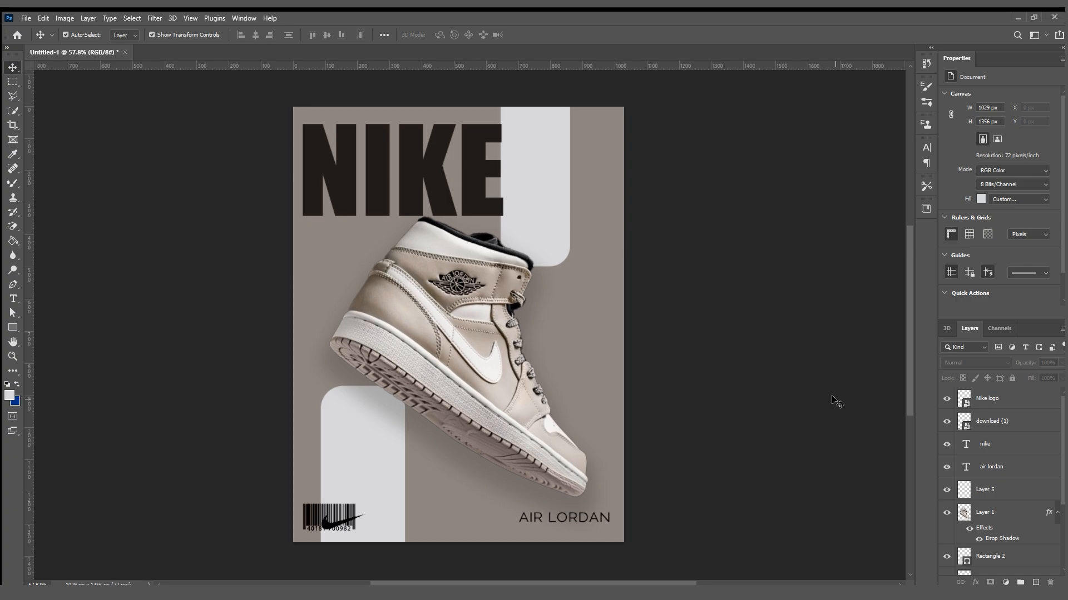
drag(362, 512, 587, 498)
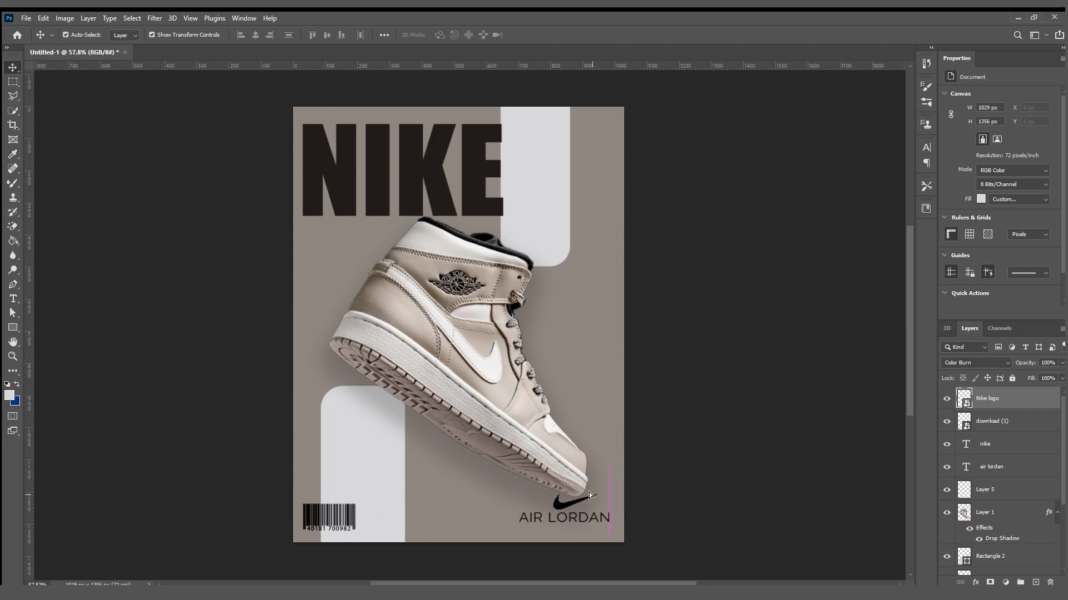
click(679, 184)
Lower the "AIR LORDAN" caption slightly and center the swoosh above it, clear of the sneaker's toe.
drag(562, 517, 560, 506)
click(493, 510)
click(545, 519)
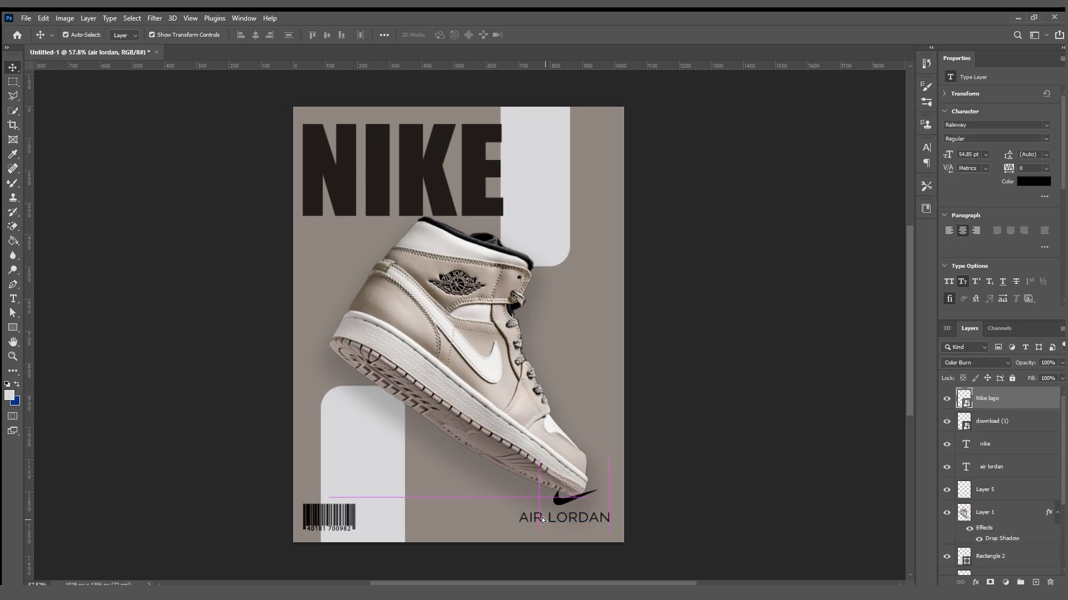
click(542, 517)
scroll(540, 516, up, 2)
scroll(538, 515, up, 5)
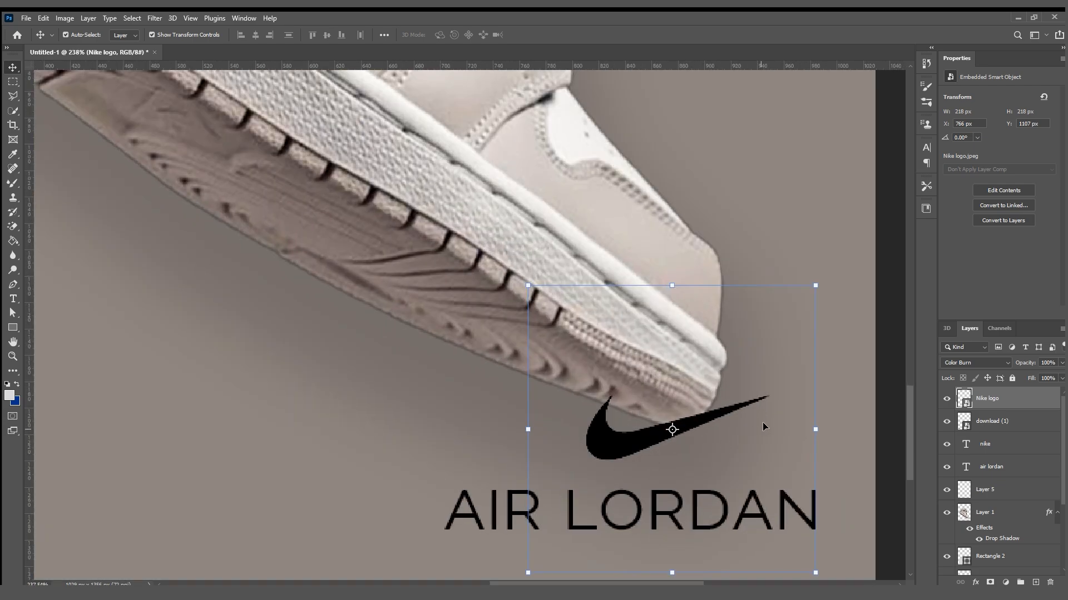
click(799, 462)
drag(800, 462, 722, 323)
click(679, 379)
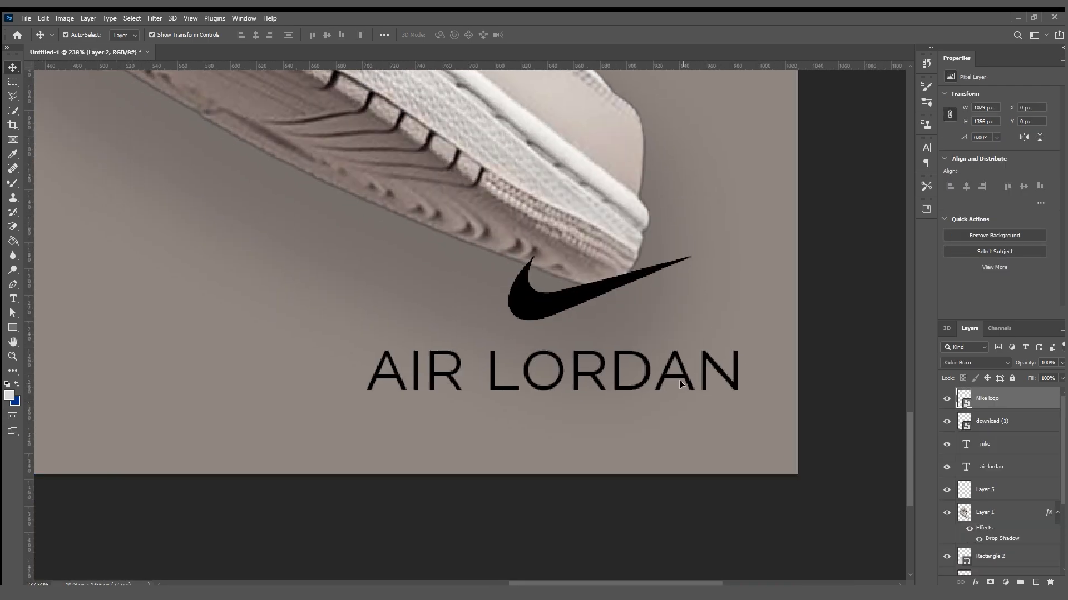
drag(383, 371, 412, 382)
drag(524, 307, 499, 328)
click(820, 484)
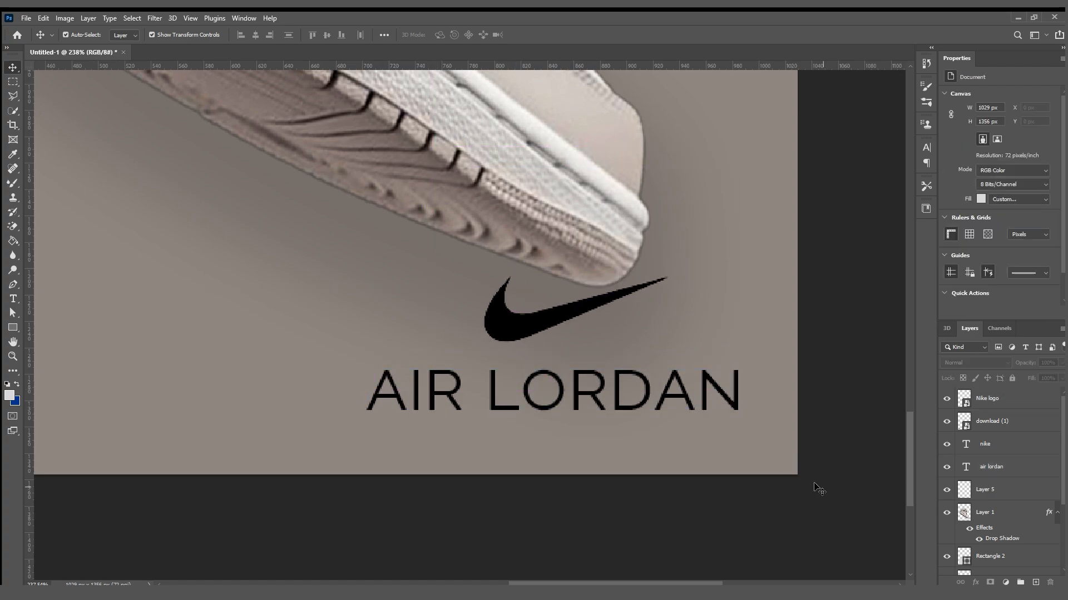
Add the text "air" beside the sneaker's laces and enlarge it to 160.52 pt.
scroll(728, 470, down, 10)
drag(555, 360, 623, 498)
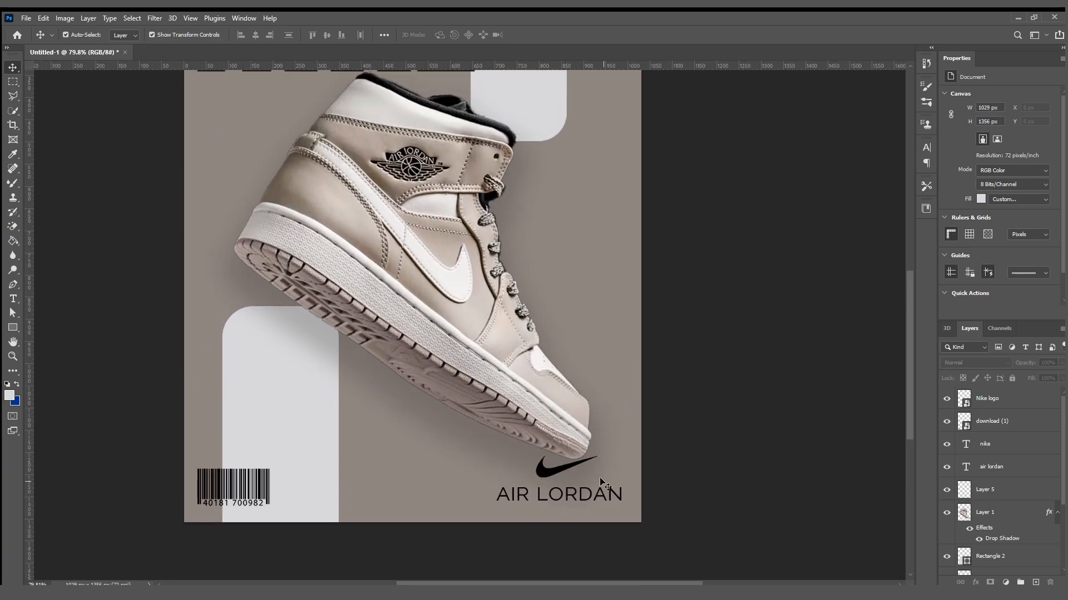
scroll(599, 475, down, 2)
scroll(599, 475, down, 1)
mouse_move(569, 470)
mouse_down()
mouse_move(564, 442)
mouse_move(564, 467)
mouse_up()
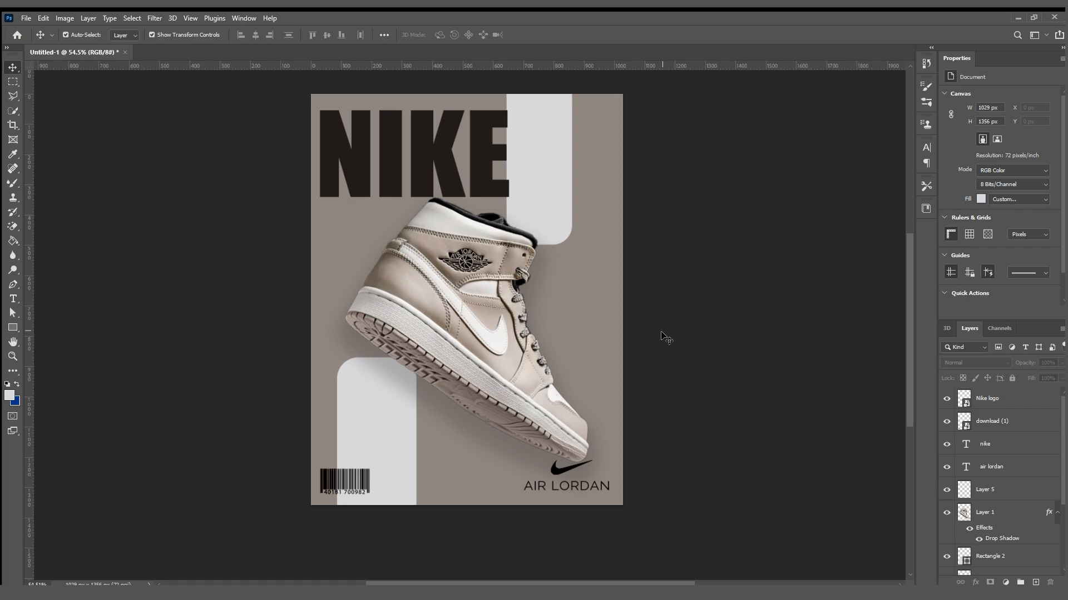
key(t)
click(582, 313)
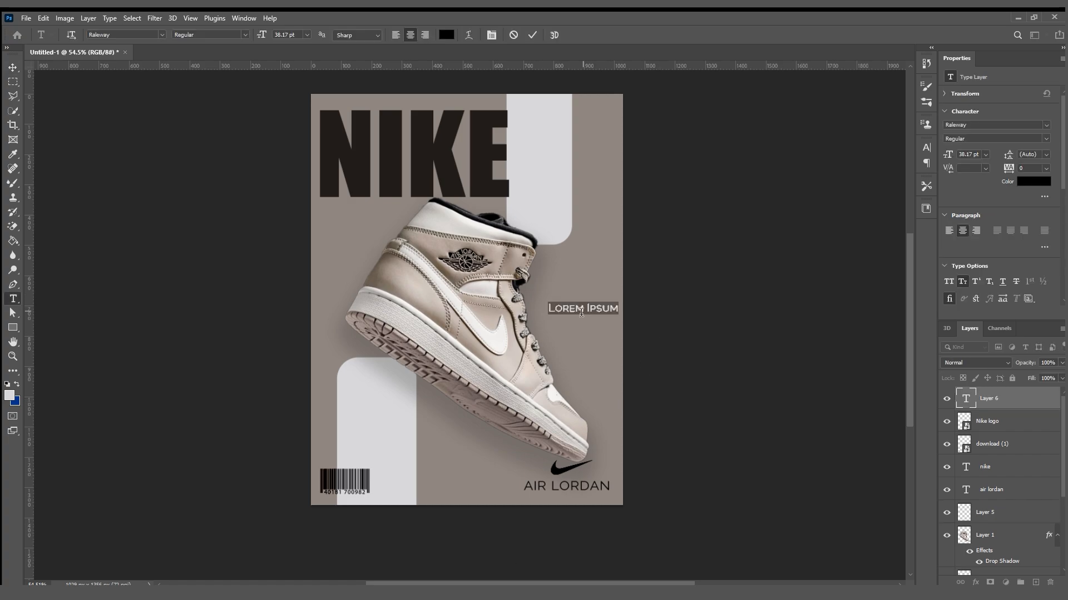
key(BackSpace)
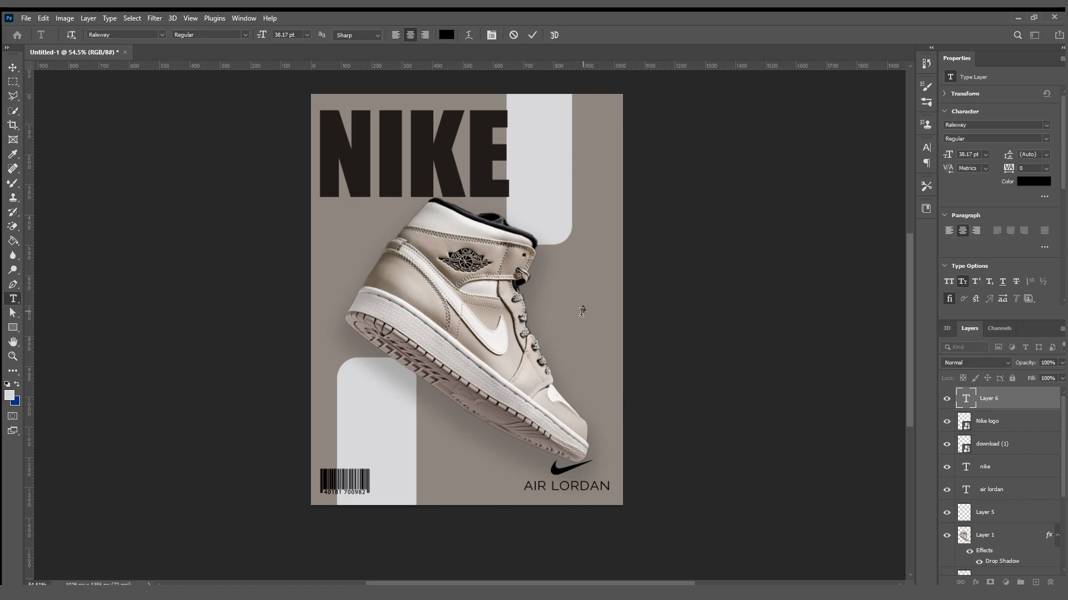
click(10, 68)
mouse_move(592, 304)
mouse_down()
mouse_move(642, 261)
mouse_move(580, 301)
mouse_up()
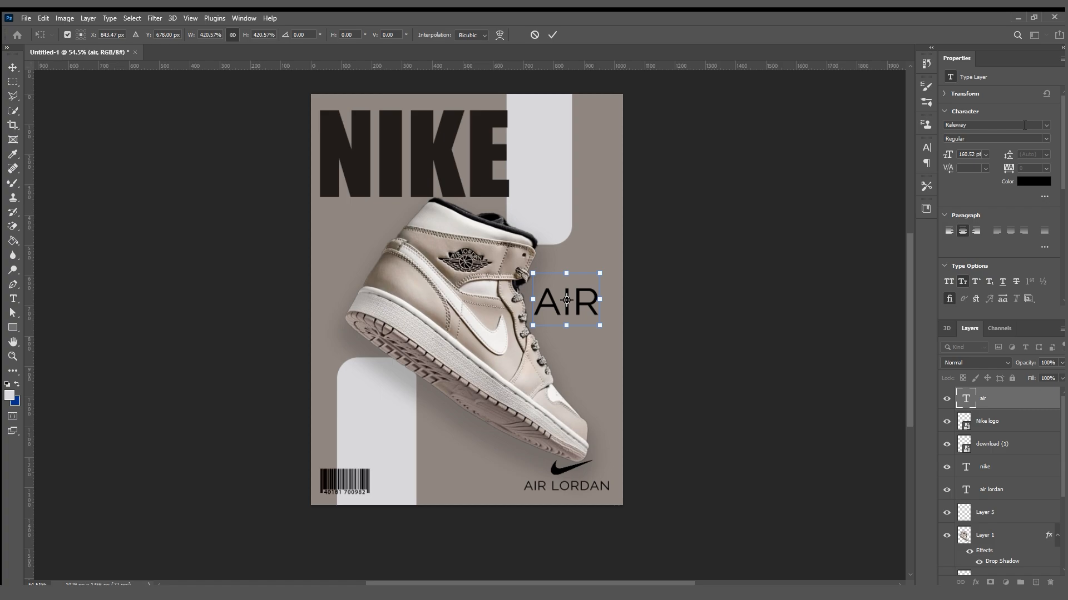
key(Return)
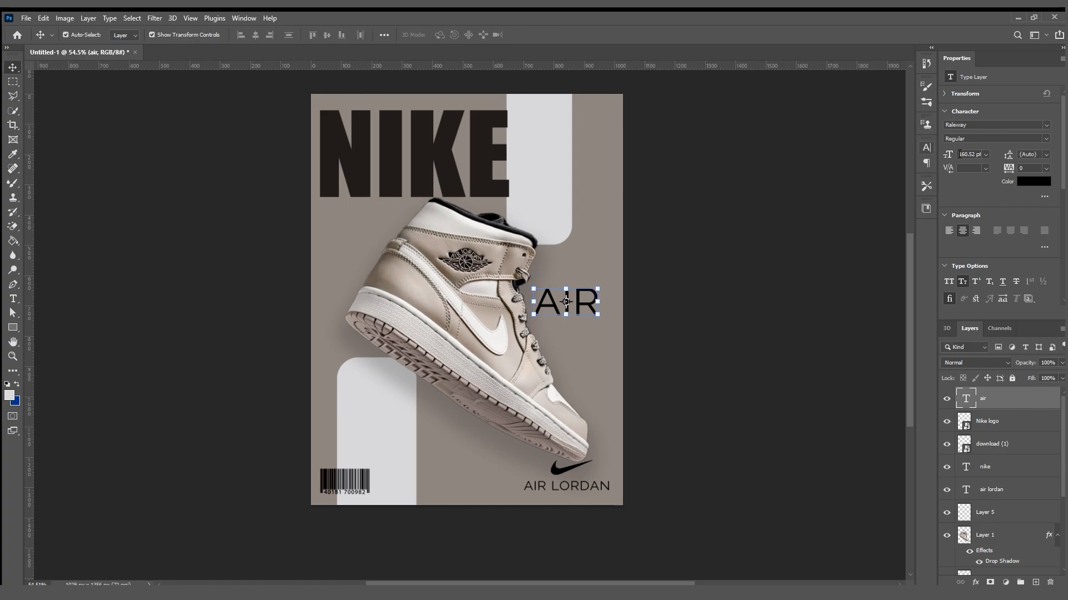
Change the "AIR" text's font to Impact and rotate it to read upward on the upper light grey rectangle.
click(1046, 125)
click(1014, 158)
click(624, 275)
drag(580, 305, 550, 345)
scroll(594, 281, up, 6)
drag(628, 415, 624, 236)
drag(553, 340, 536, 295)
scroll(536, 295, down, 4)
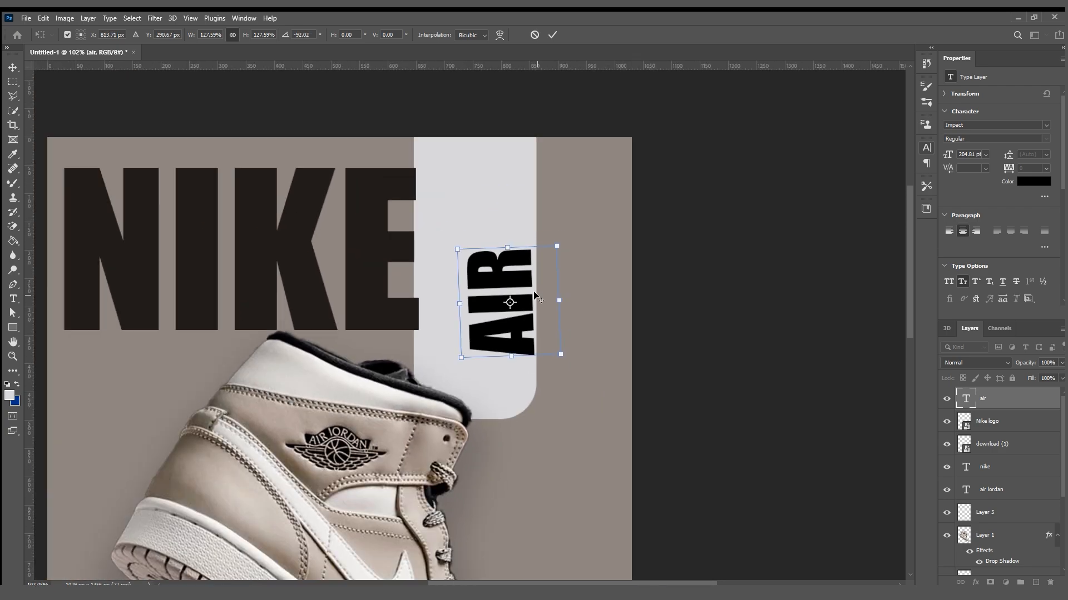
scroll(535, 295, down, 2)
Reduce the "AIR" text to 122.11 pt, straighten its rotation to vertical, and align it with the upper rectangle's right edge.
drag(555, 255, 533, 370)
scroll(528, 316, up, 5)
mouse_move(610, 300)
mouse_down()
mouse_move(613, 312)
mouse_move(606, 306)
mouse_up()
drag(596, 388, 546, 366)
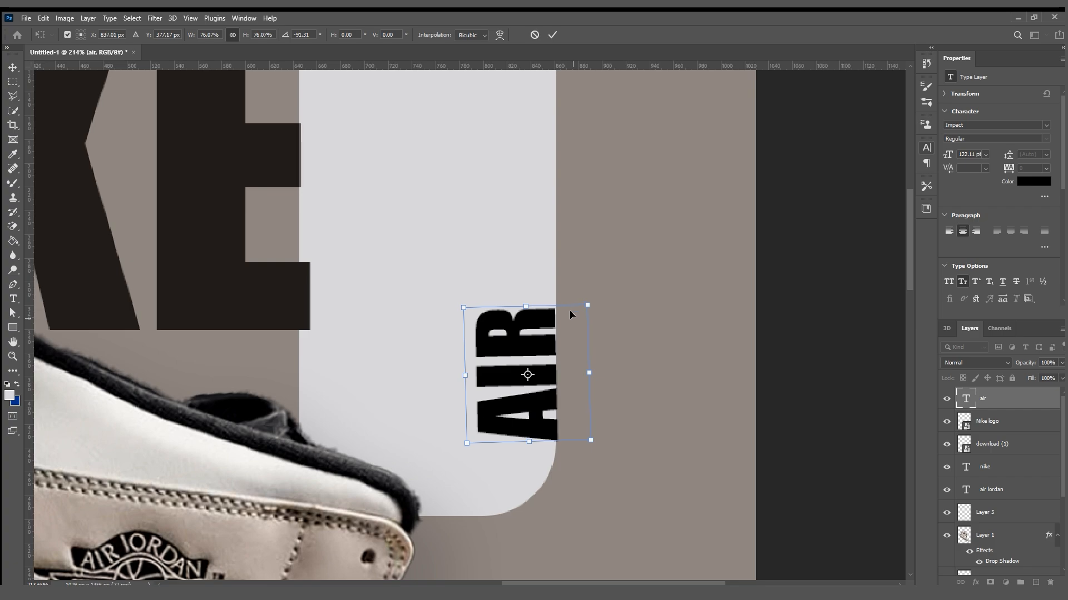
drag(596, 297, 598, 298)
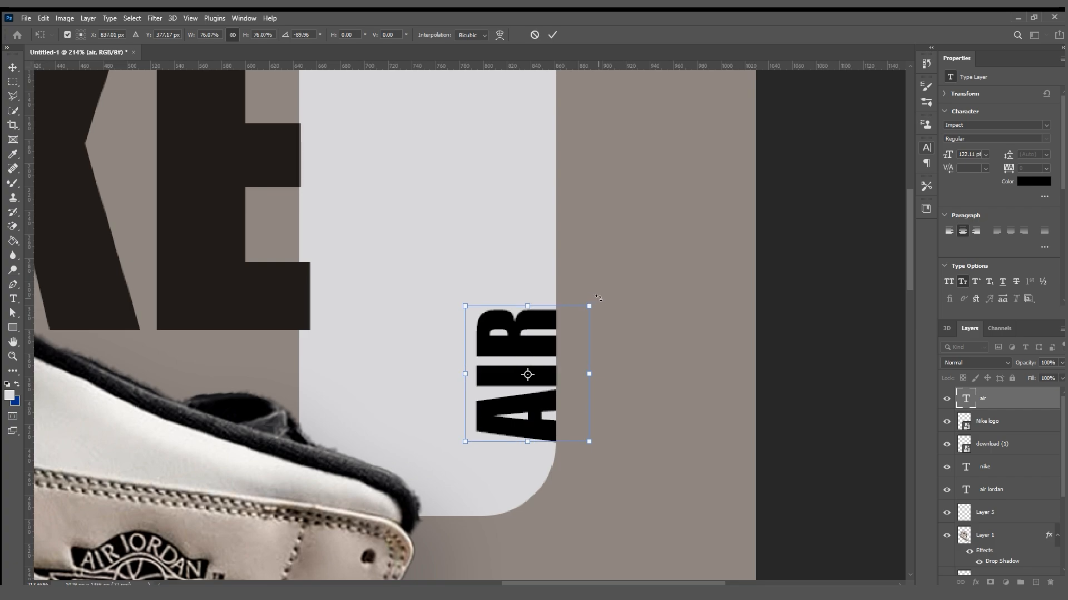
click(551, 35)
click(722, 242)
Duplicate the vertical "AIR" text onto the left edge of the lower light grey rectangle, above the barcode.
scroll(622, 289, down, 8)
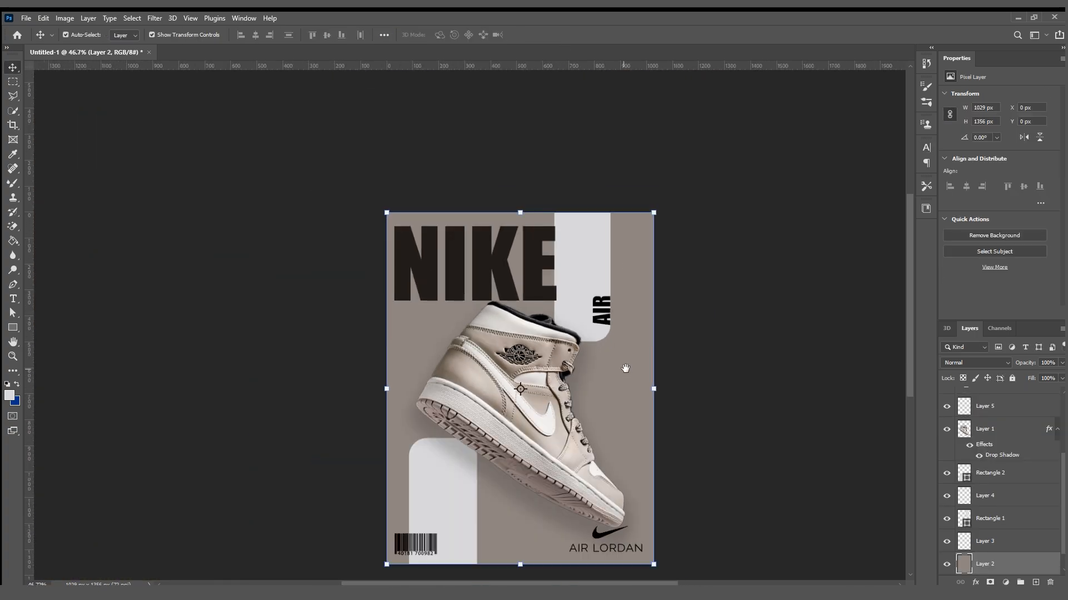
drag(626, 371, 618, 326)
drag(591, 267, 404, 450)
click(689, 221)
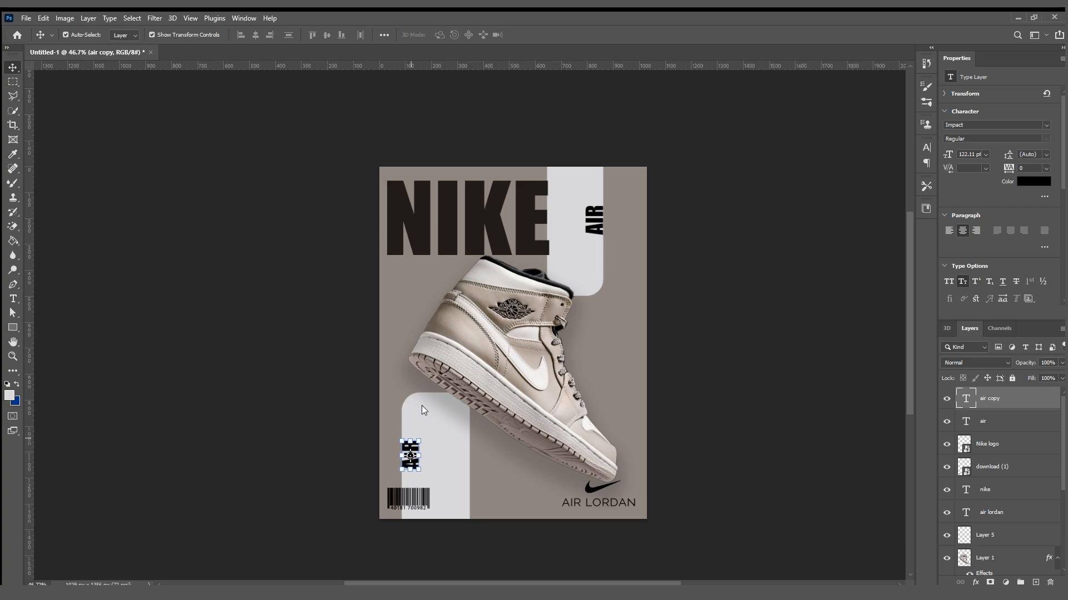
Mirror the "AIR" copy horizontally and align it flush with the lower rectangle's left edge.
key(ctrl+t)
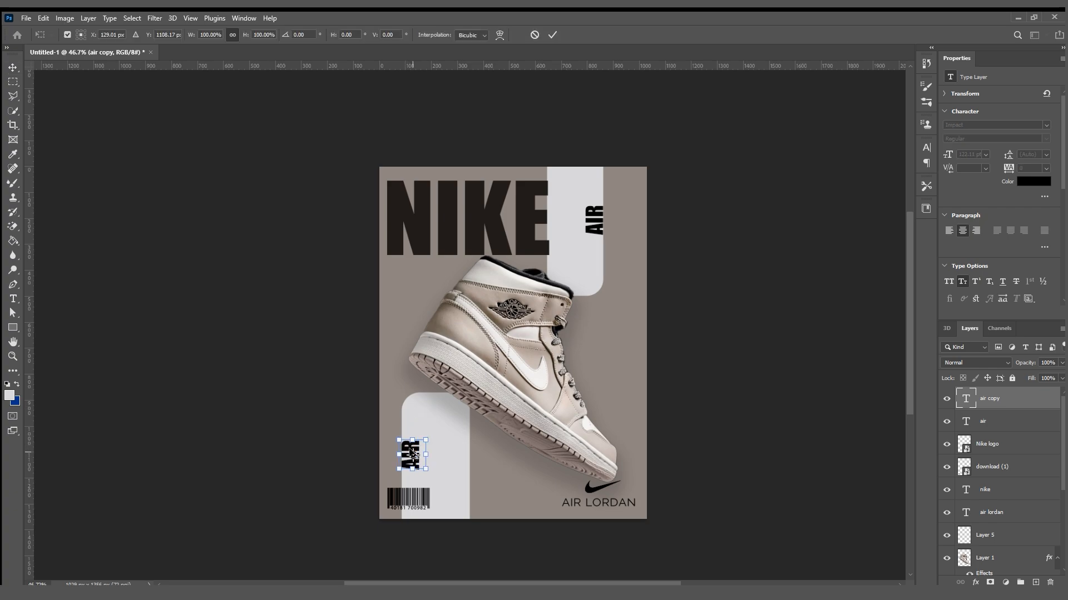
scroll(408, 454, up, 4)
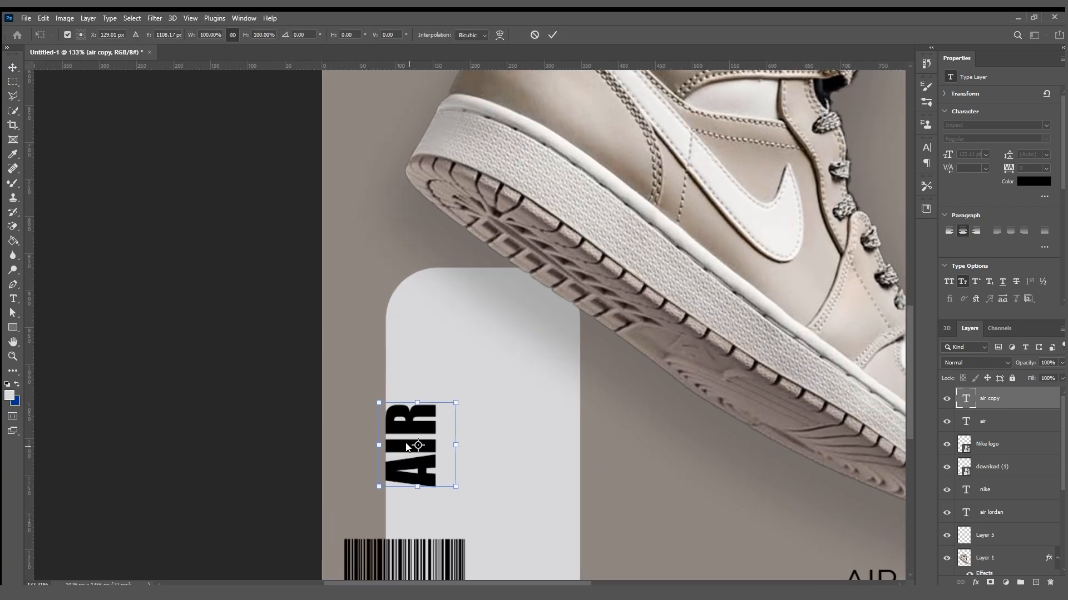
click(431, 429)
drag(437, 424, 424, 424)
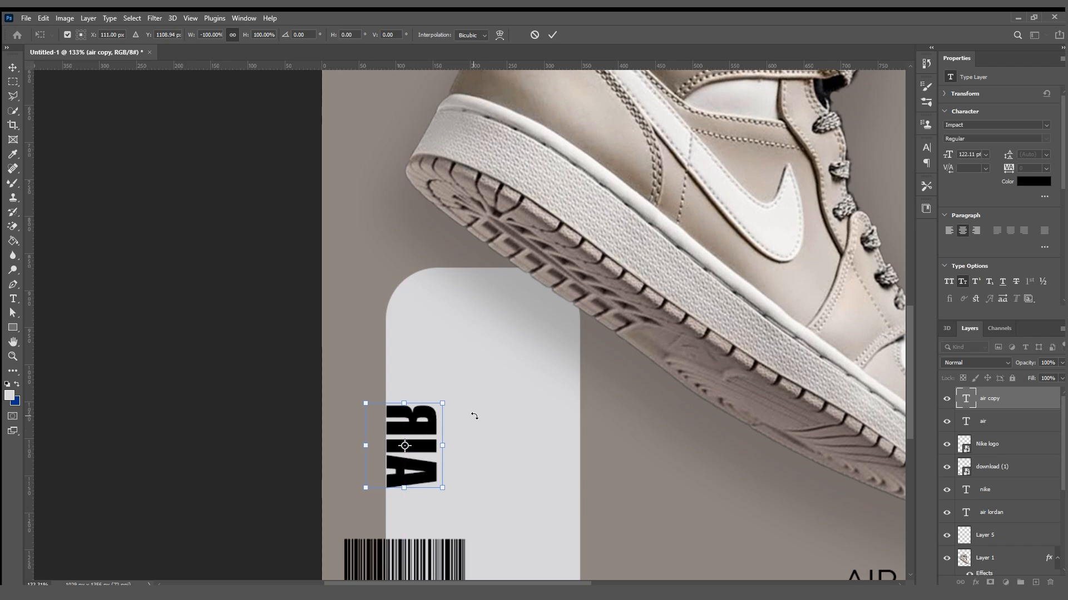
click(552, 35)
Move the barcode to the right of the sneaker and lower the mirrored "AIR" text to near the poster's bottom edge.
scroll(516, 278, down, 5)
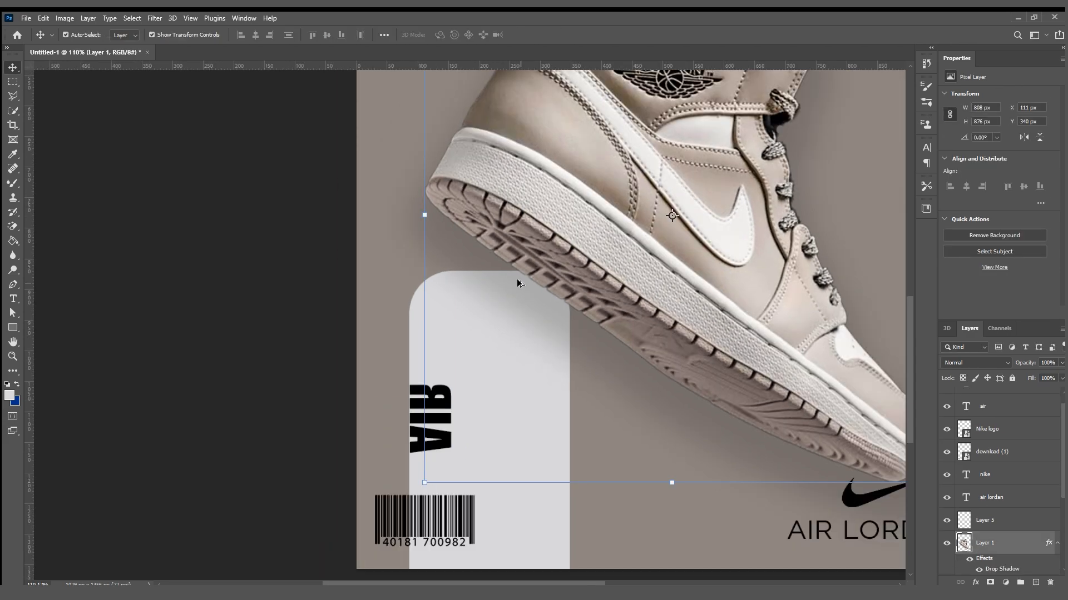
drag(563, 211, 482, 328)
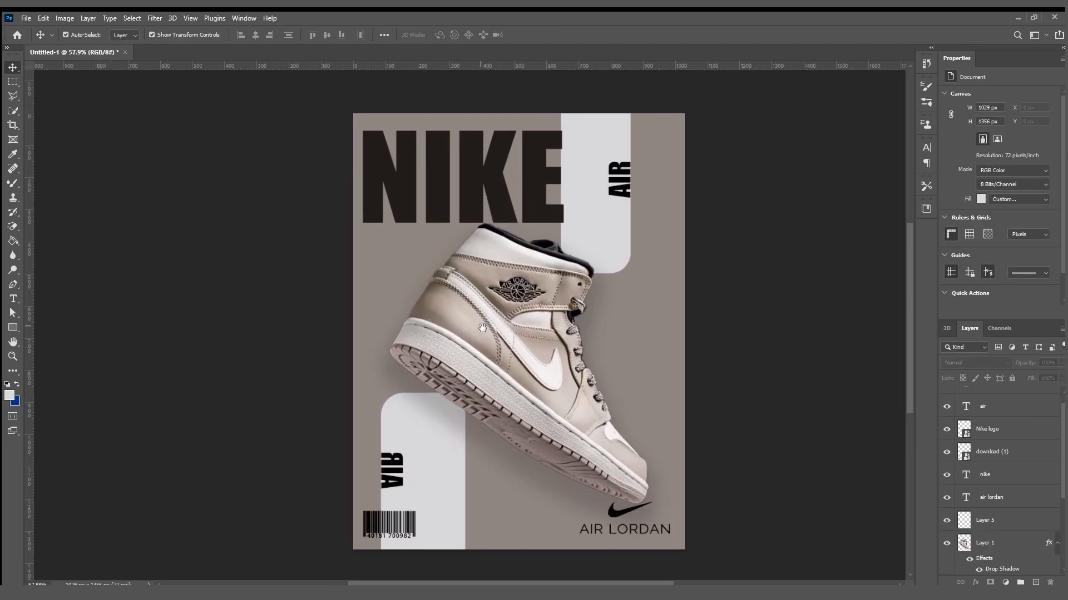
drag(392, 471, 392, 487)
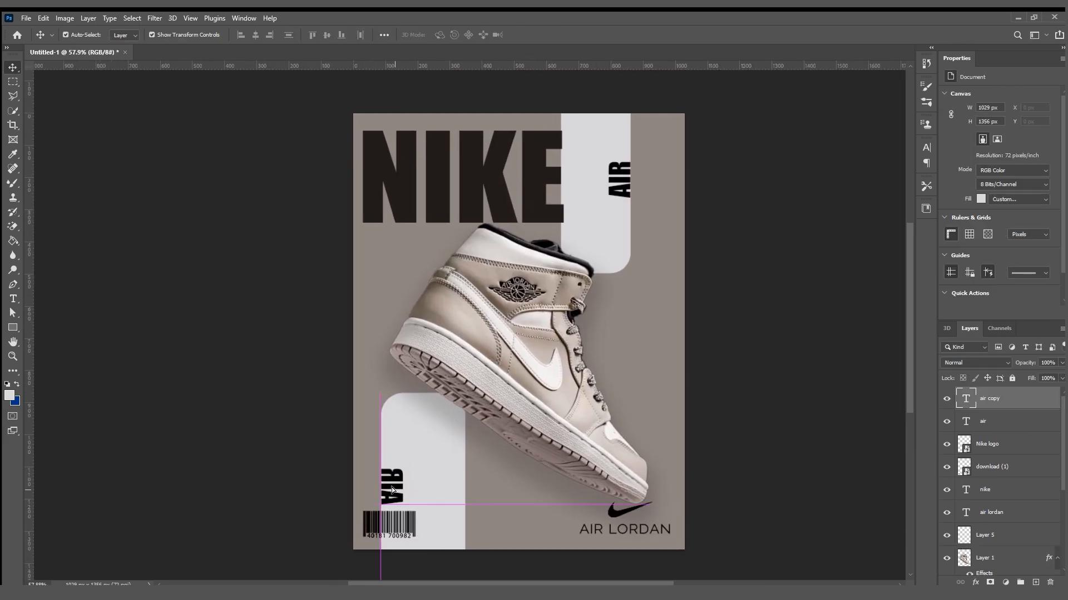
drag(392, 526, 665, 350)
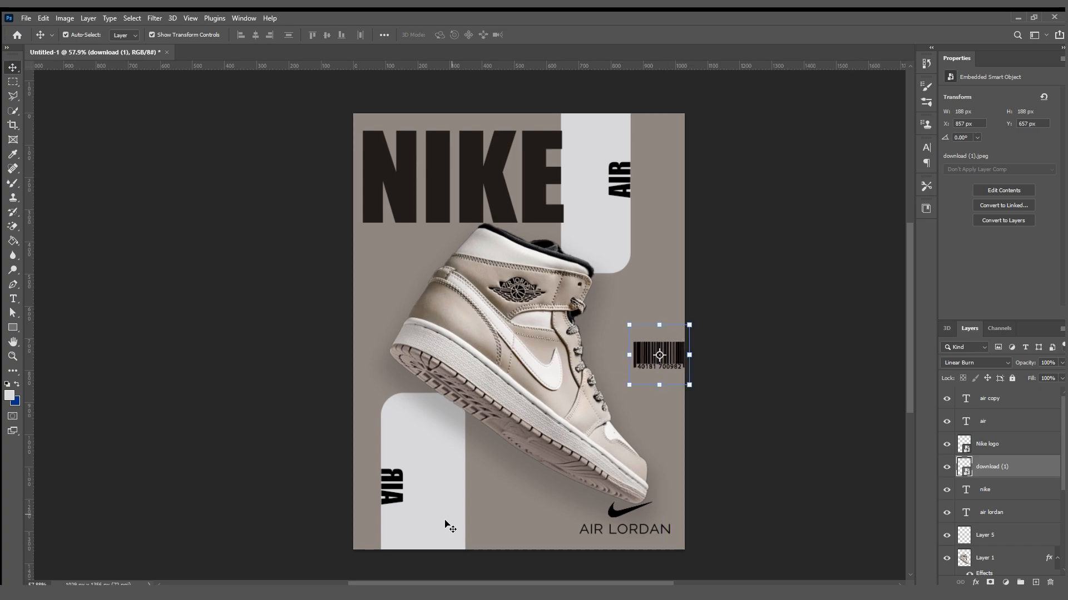
drag(398, 487, 394, 515)
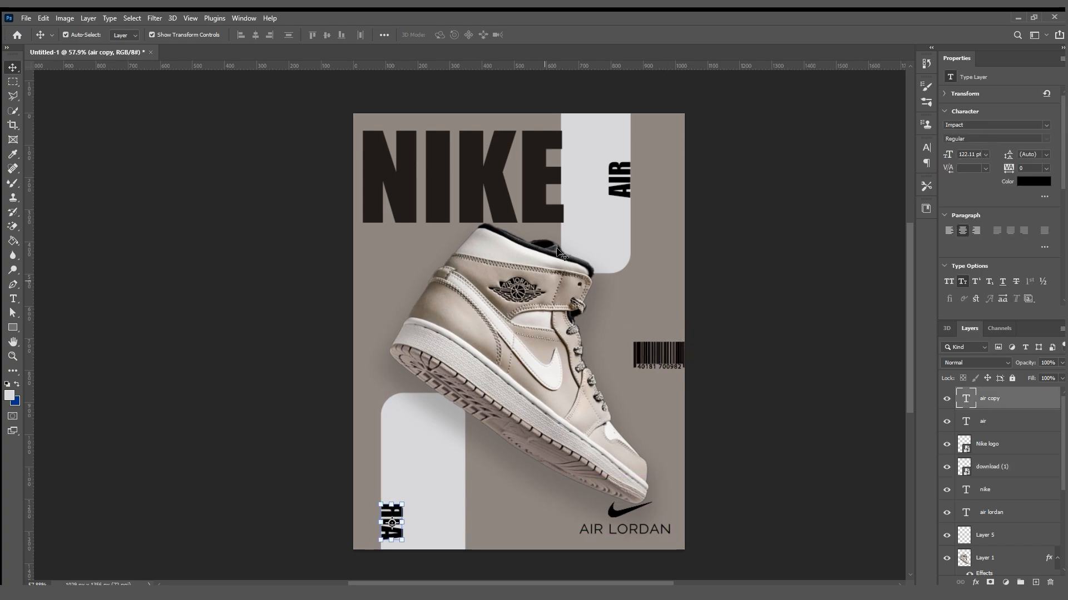
Raise the "AIR" text on the upper rectangle closer to the poster's top edge.
click(616, 185)
drag(616, 184, 616, 161)
click(703, 198)
Move the barcode below the sneaker's sole and hide its "download (1)" layer.
click(649, 356)
drag(648, 355, 484, 505)
click(947, 466)
click(782, 429)
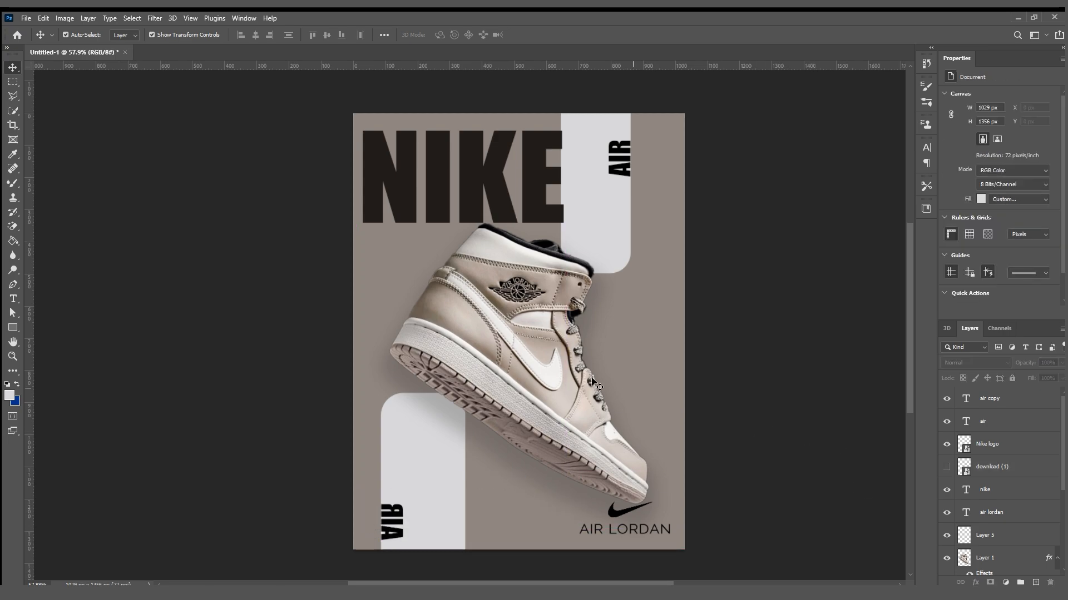
Select the "nike" headline text layer.
scroll(578, 376, down, 2)
scroll(578, 373, up, 3)
scroll(573, 370, down, 2)
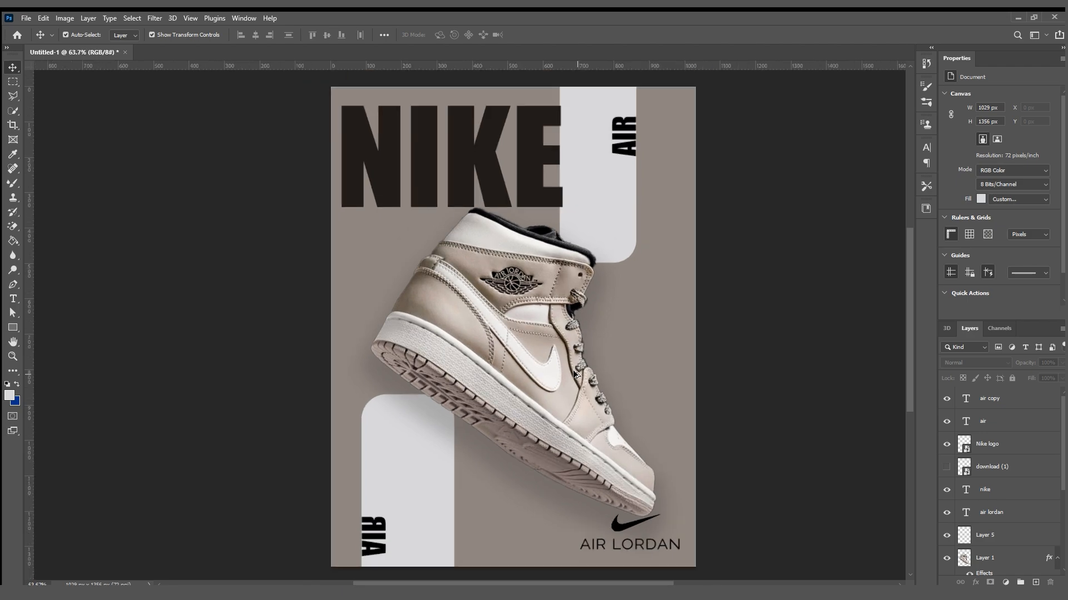
drag(478, 382, 476, 355)
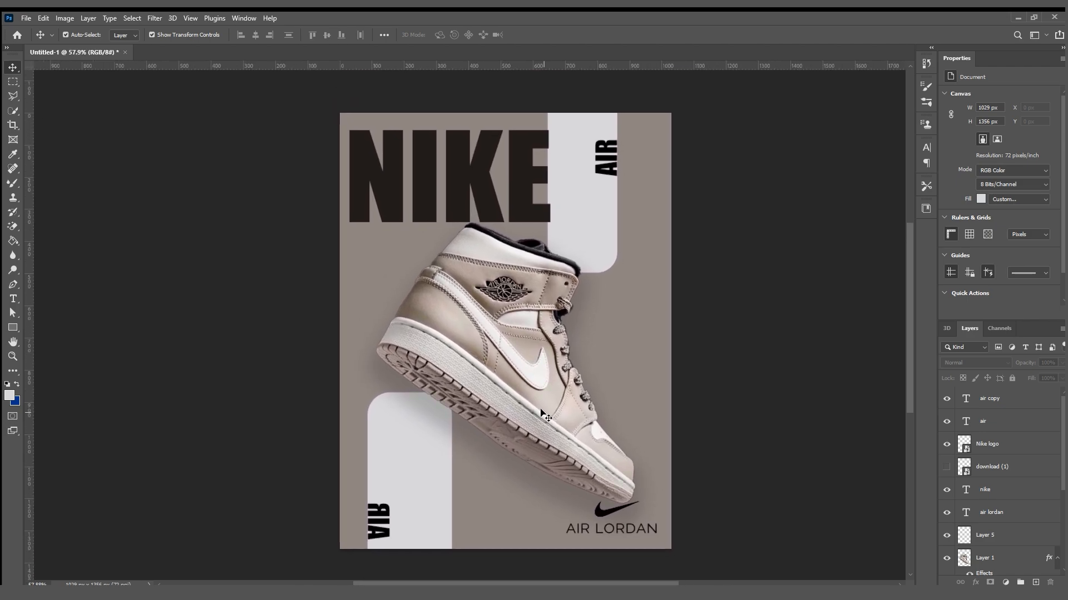
click(621, 533)
click(768, 432)
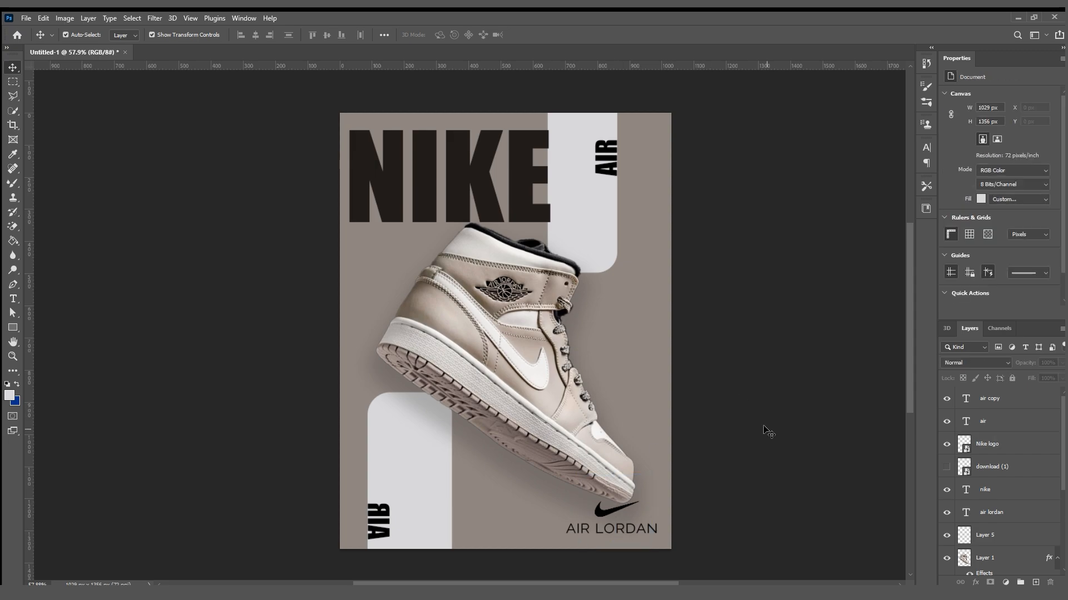
click(510, 216)
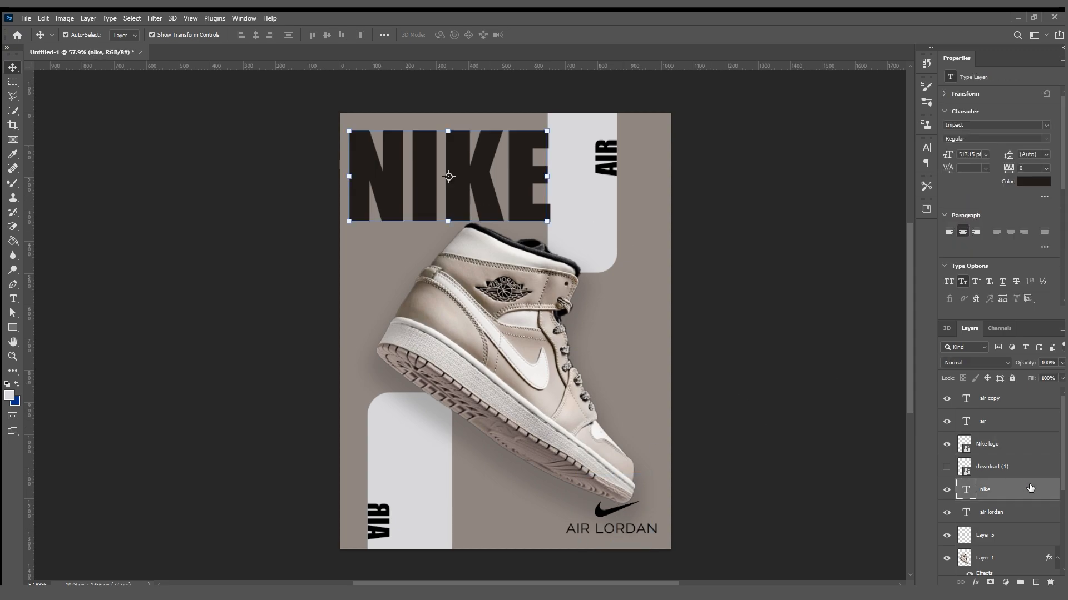